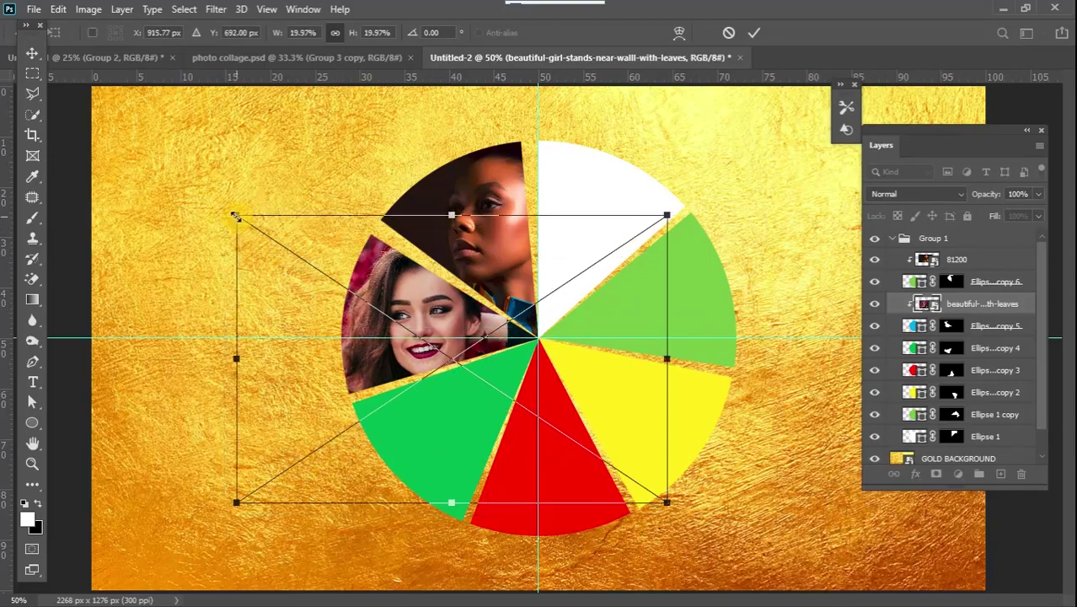
- Place the dancing-woman photo, clip it into its pie slice, then scale and rotate it to fit
key(Return)
click(977, 252)
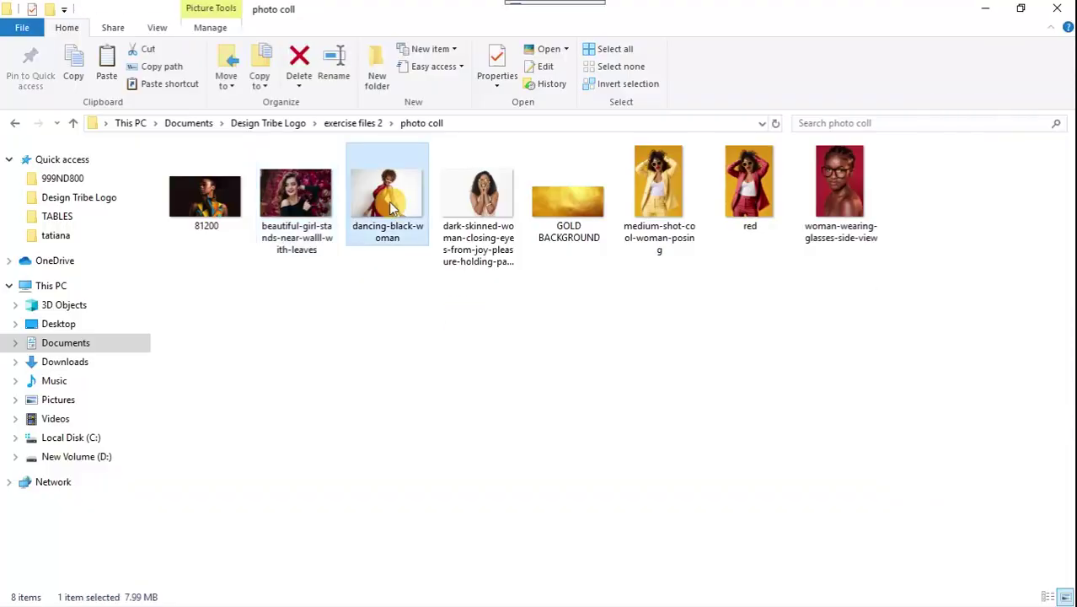
drag(388, 202, 590, 337)
alt+click(978, 360)
key(Return)
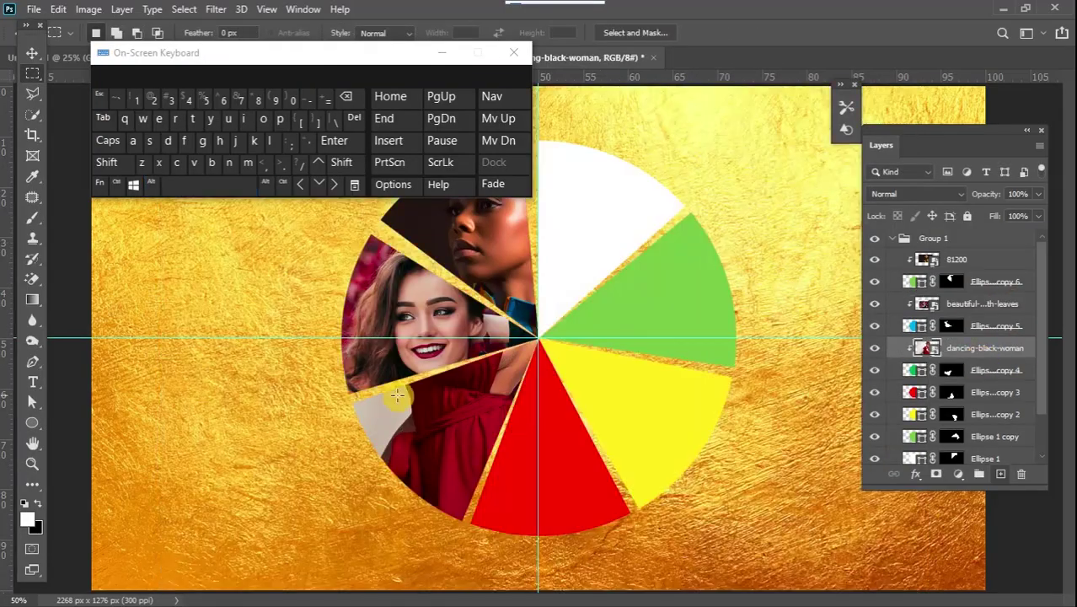
key(ctrl+t)
drag(168, 241, 644, 289)
key(Return)
- Place the cheek-holding portrait, clip it, shrink it and move it into the bottom slice
click(1003, 267)
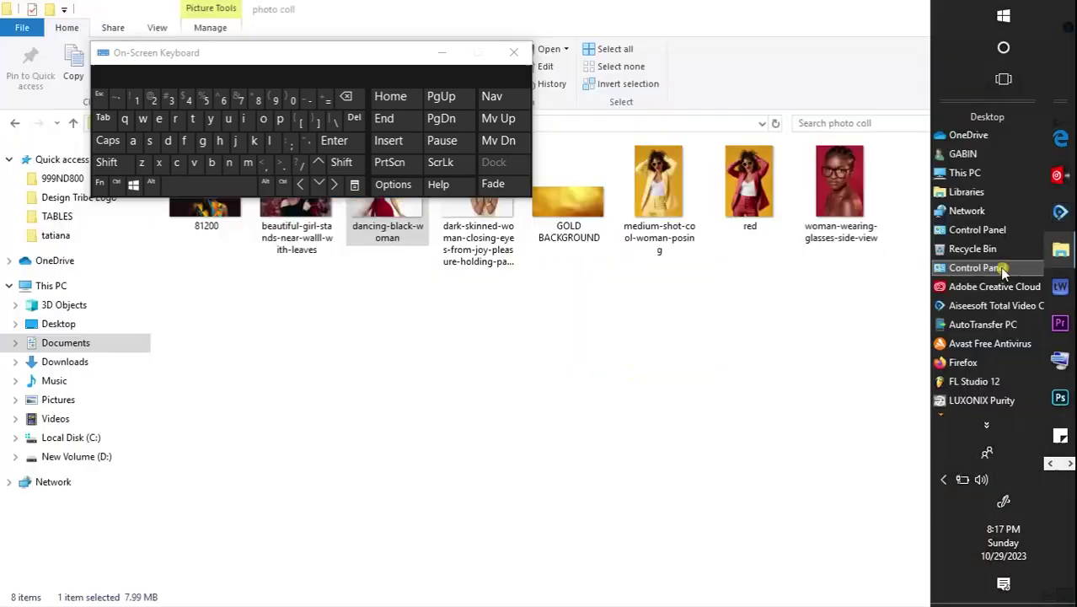
drag(478, 203, 558, 462)
key(Return)
alt+click(989, 403)
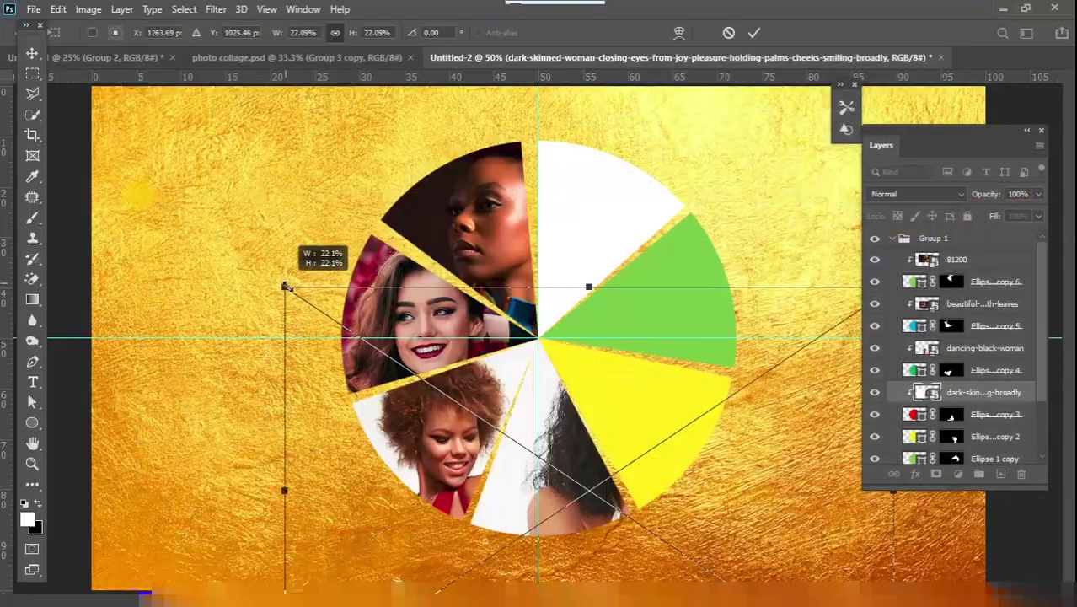
drag(284, 284, 325, 344)
drag(575, 472, 573, 517)
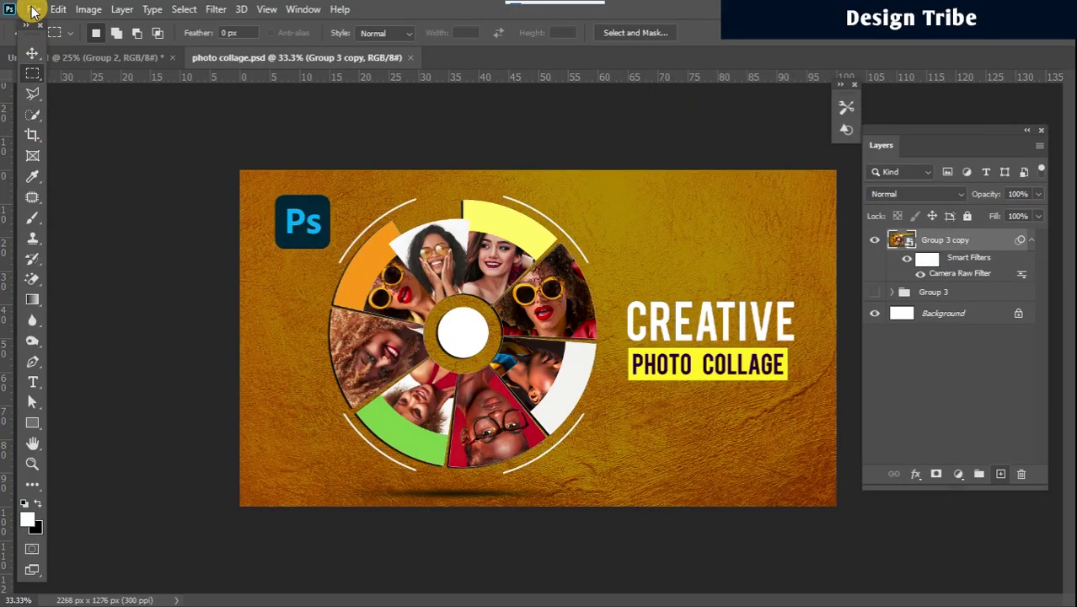
- Create a new 19.2 × 10.8 cm, 300 ppi document
click(33, 10)
click(47, 23)
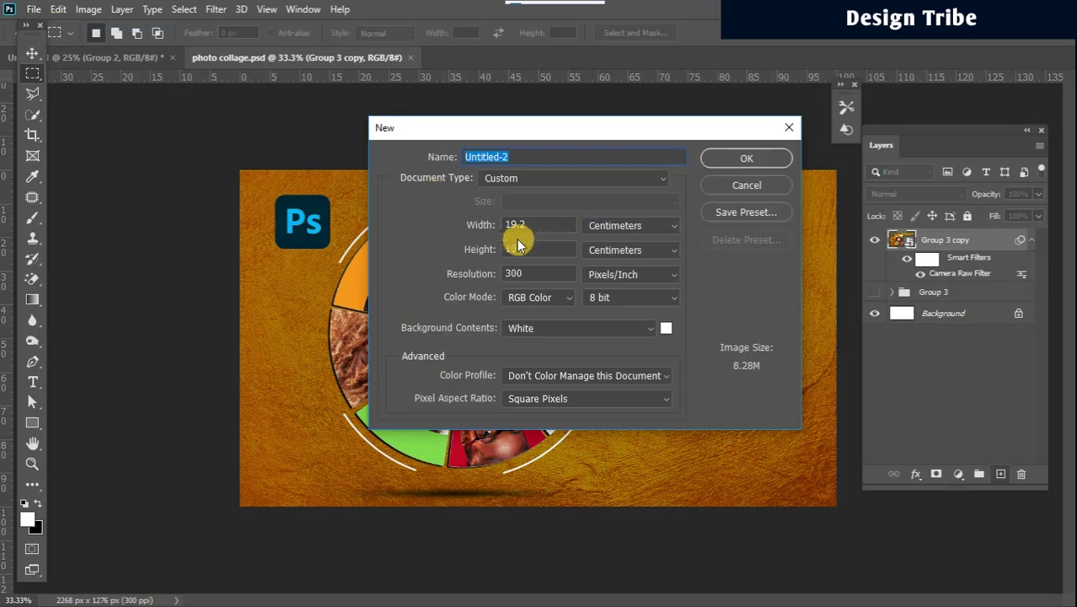
click(737, 161)
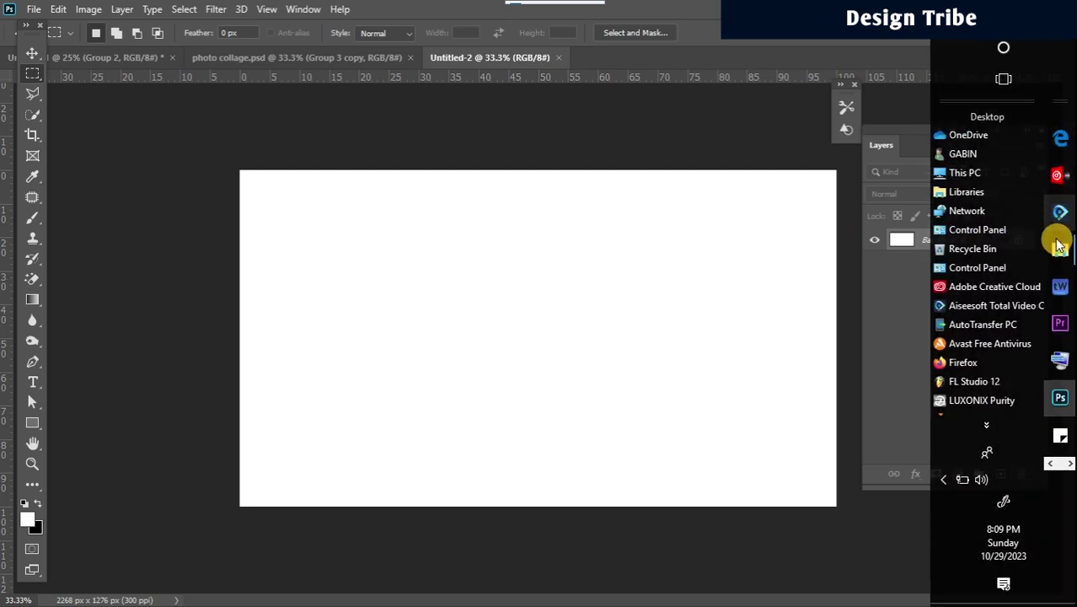
- Place the GOLD BACKGROUND image stretched across the whole canvas, then view photo collage.psd
mouse_move(1061, 251)
click(961, 252)
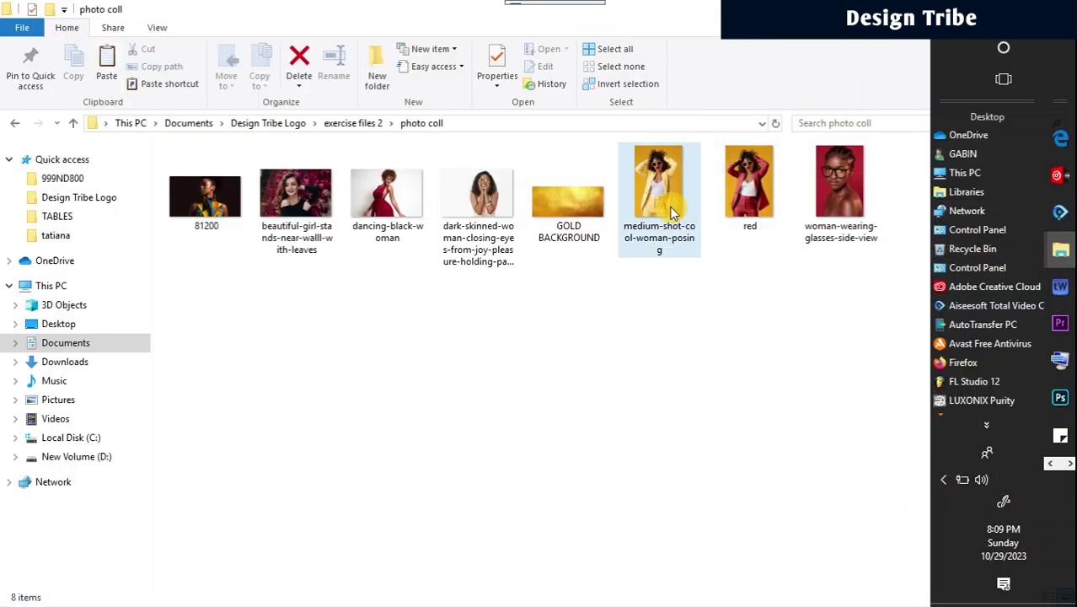
click(568, 194)
drag(568, 193, 523, 370)
drag(539, 464, 529, 564)
drag(529, 197, 546, 147)
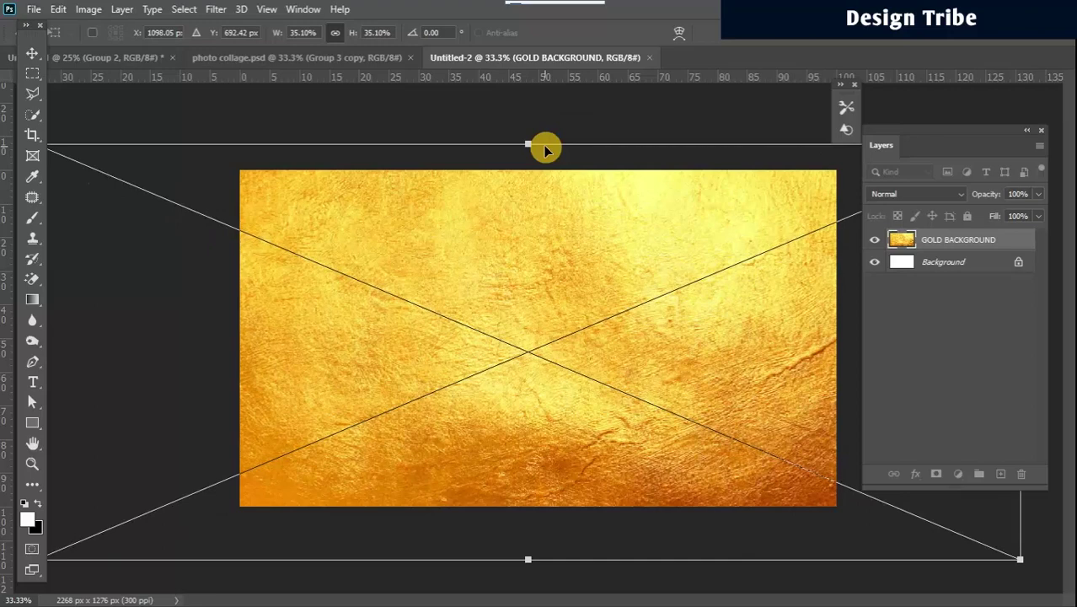
key(Return)
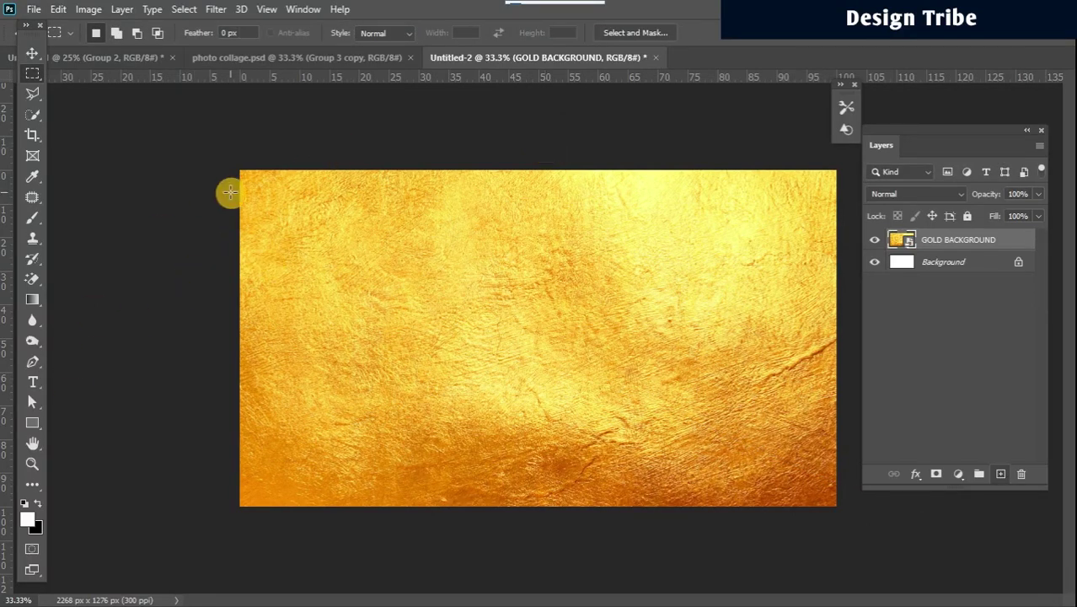
click(305, 58)
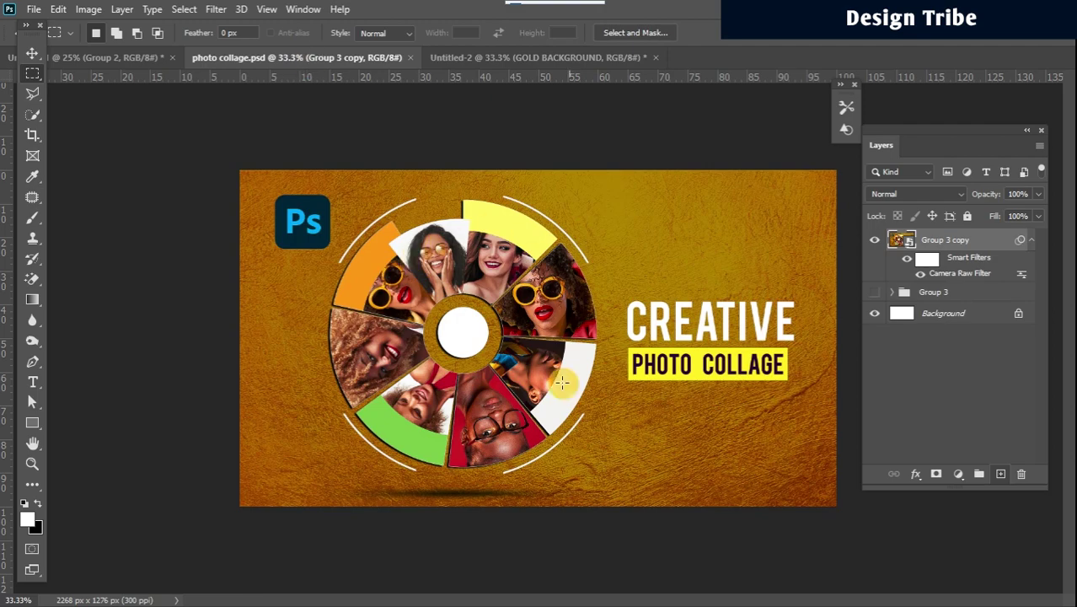
- Draw a 1162 × 1162 px Ellipse 1 circle over the gold background in Untitled-2
click(455, 57)
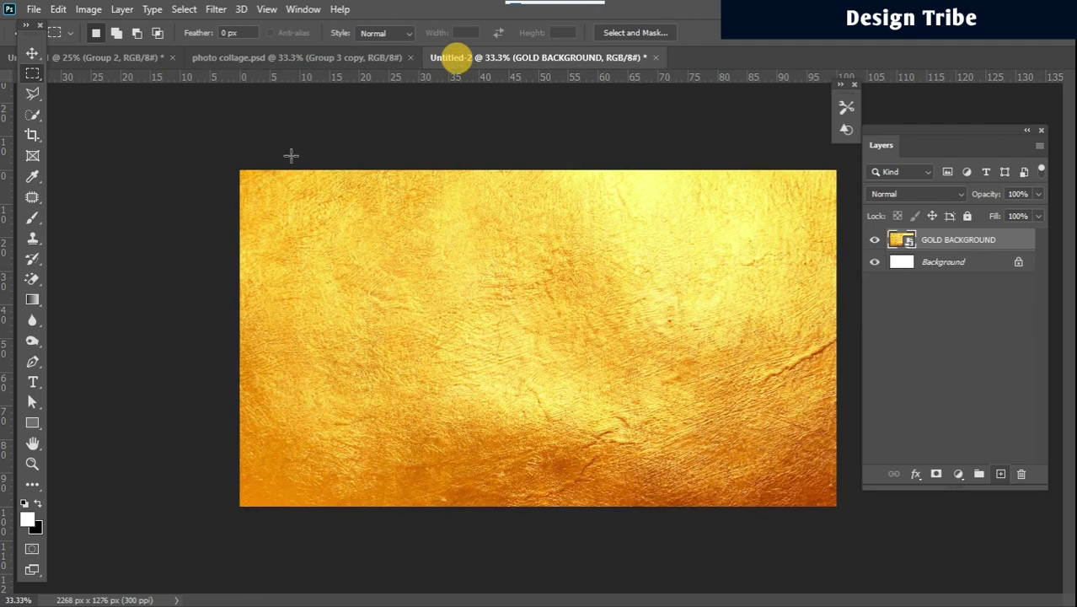
click(31, 424)
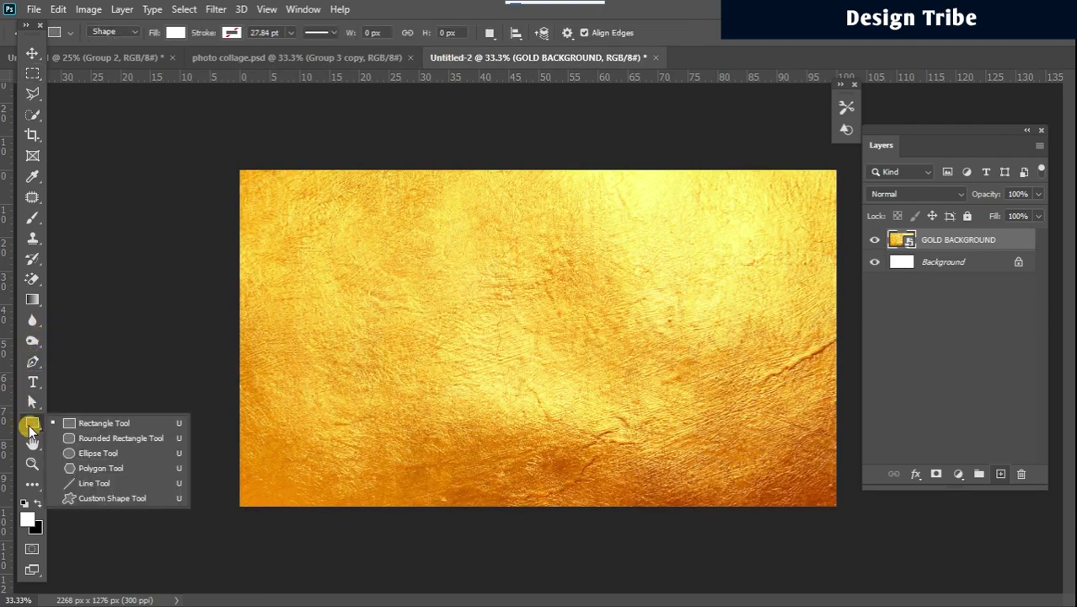
click(82, 452)
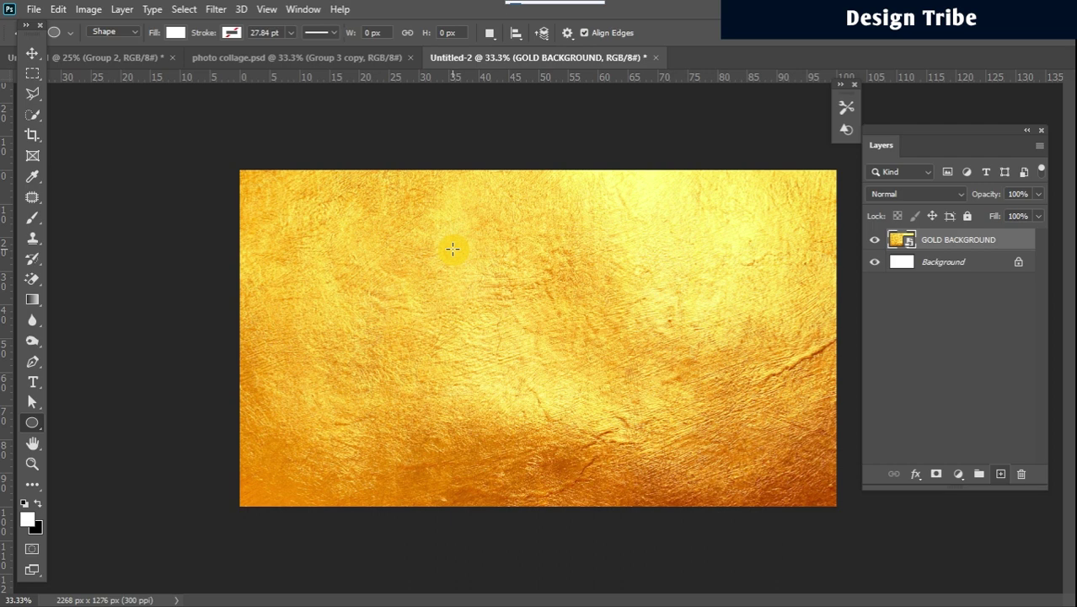
drag(453, 247, 759, 603)
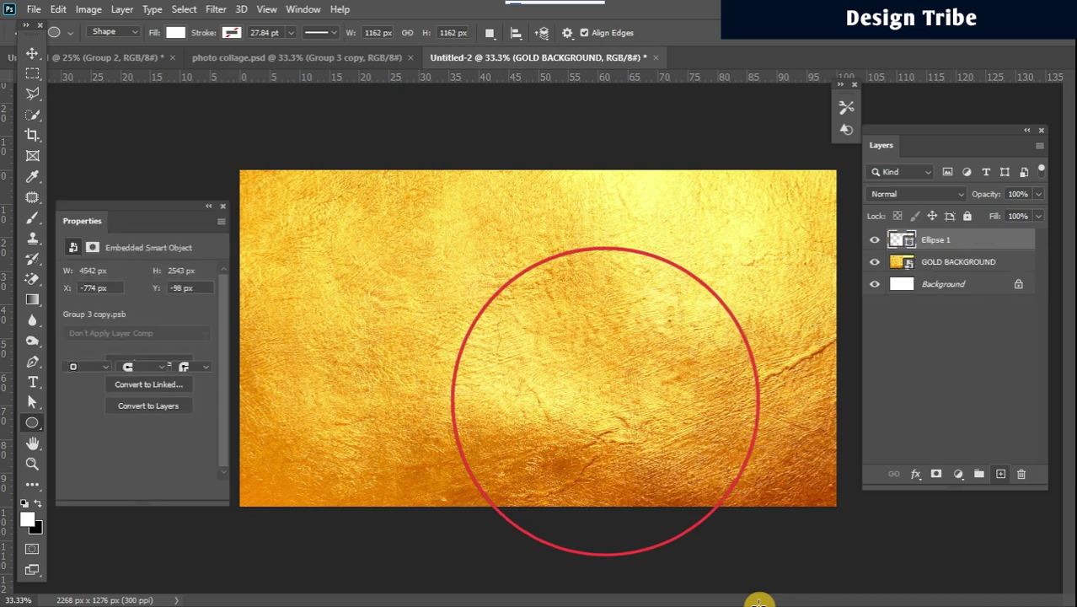
- Move the circle to the canvas centre and add vertical and horizontal guides crossing at its middle
click(31, 53)
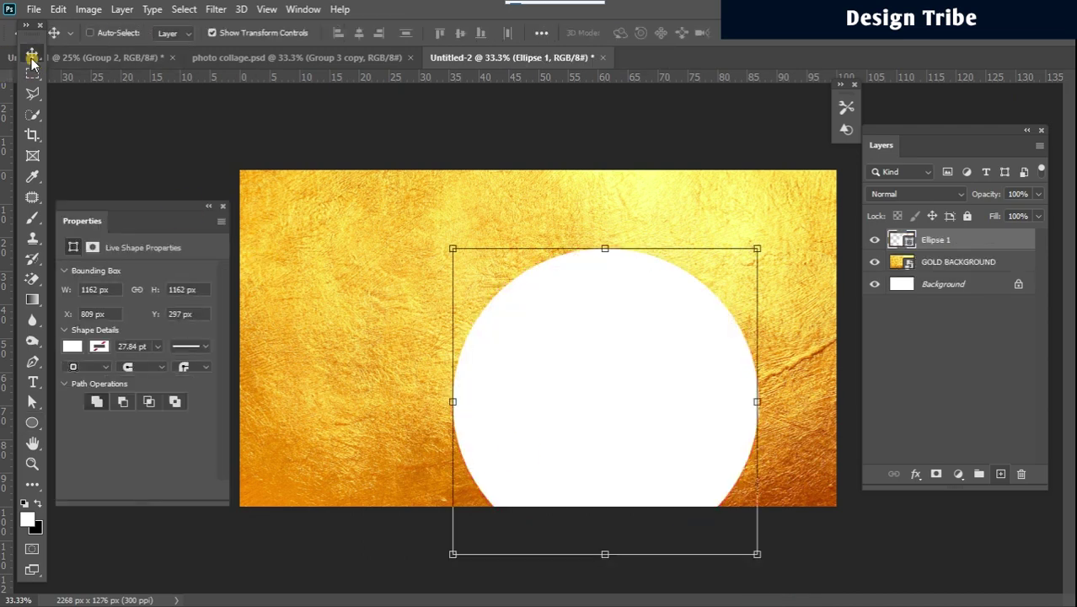
drag(630, 345, 565, 286)
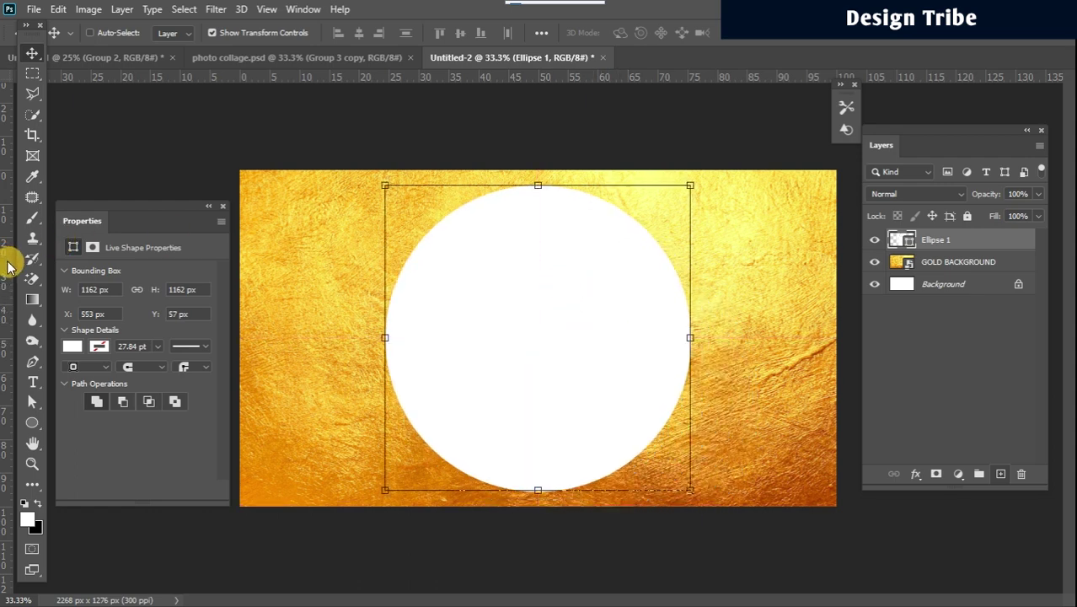
drag(9, 266, 549, 205)
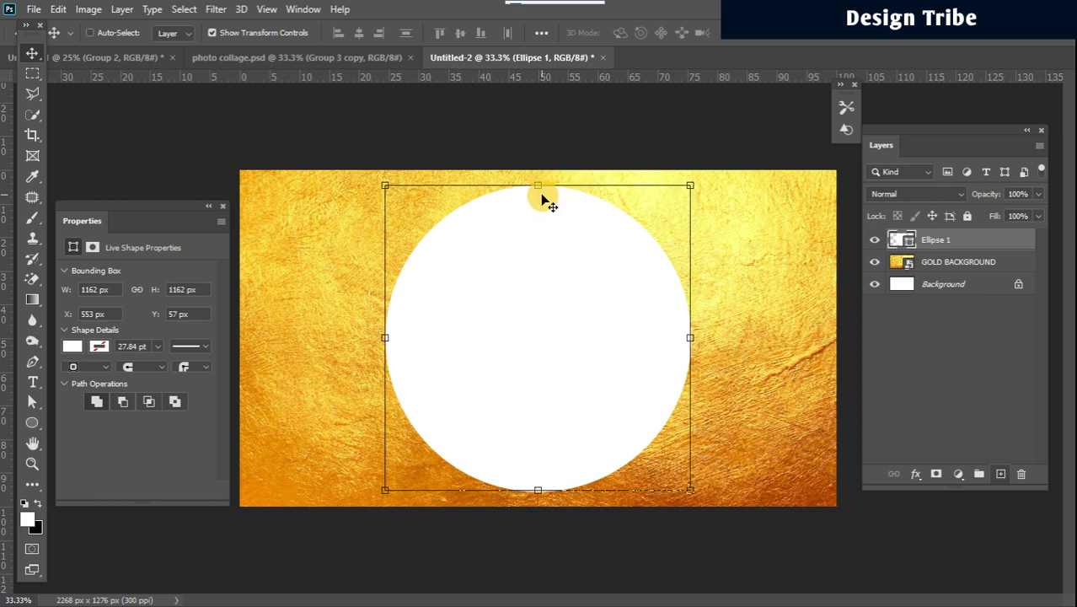
drag(562, 84, 555, 343)
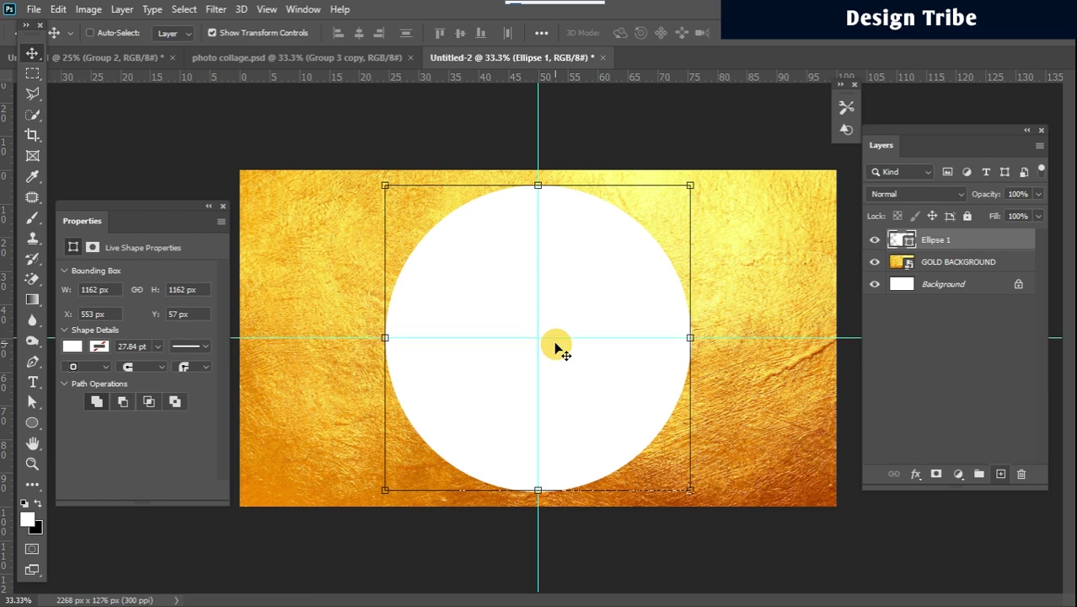
key(m)
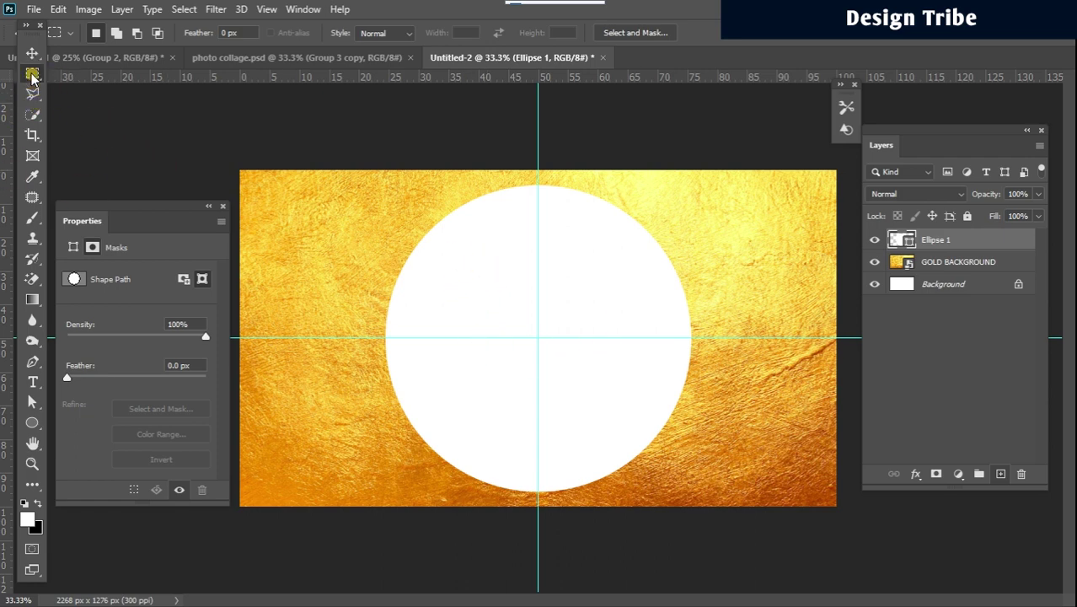
- Add a layer mask keeping the circle's right half, then select its lower-right quarter
click(536, 172)
drag(537, 171, 707, 532)
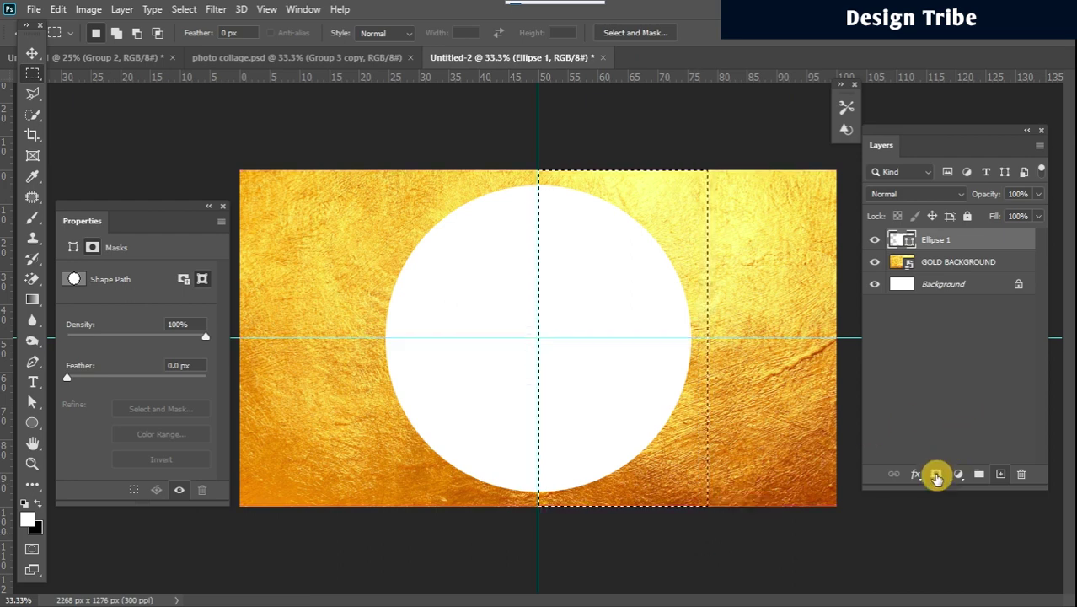
click(936, 477)
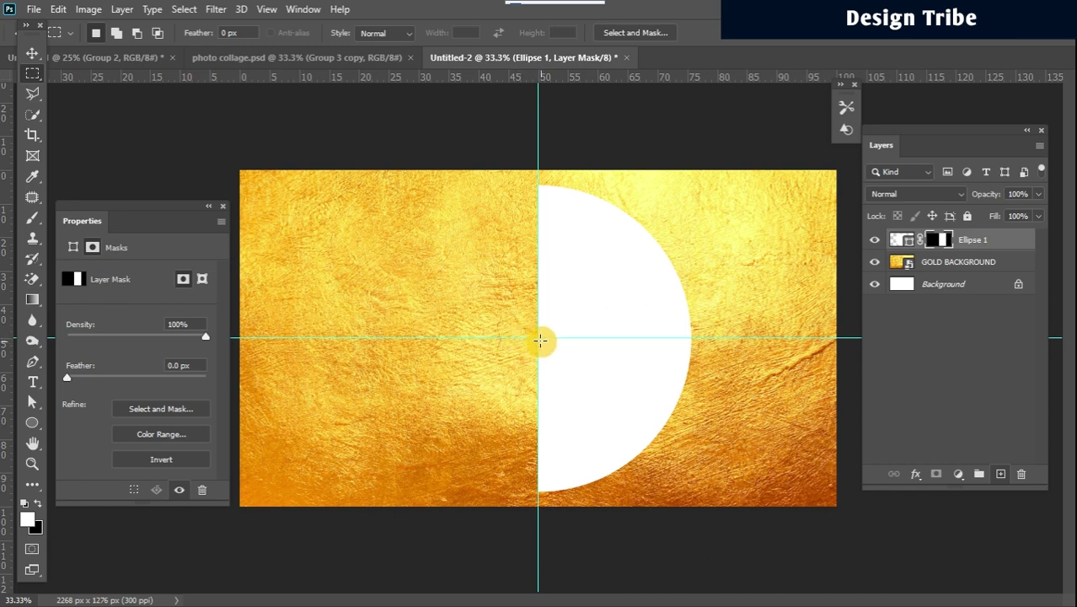
drag(535, 338, 597, 376)
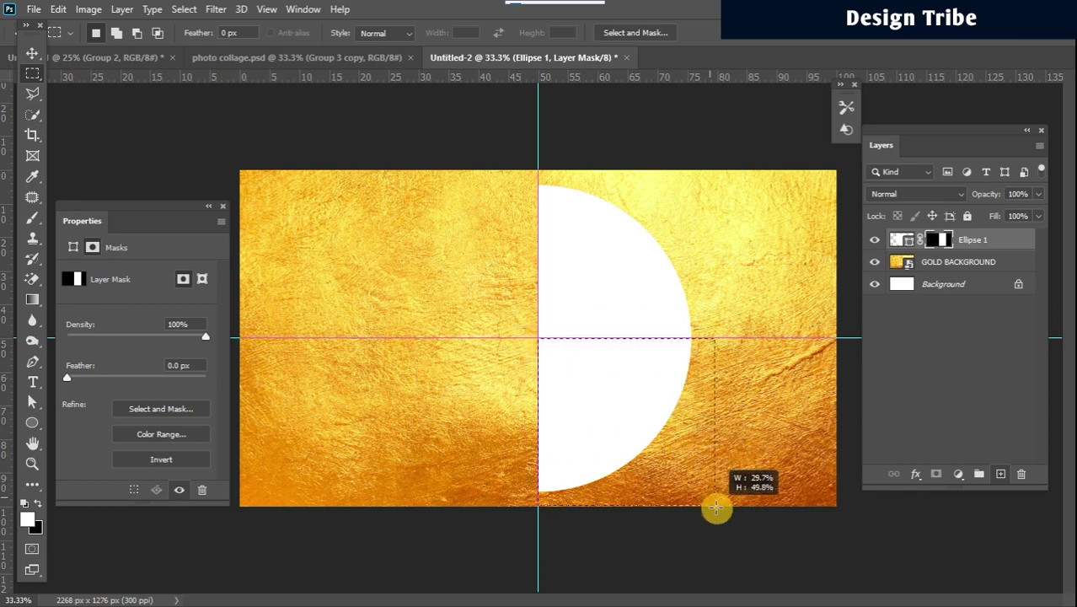
drag(715, 506, 719, 524)
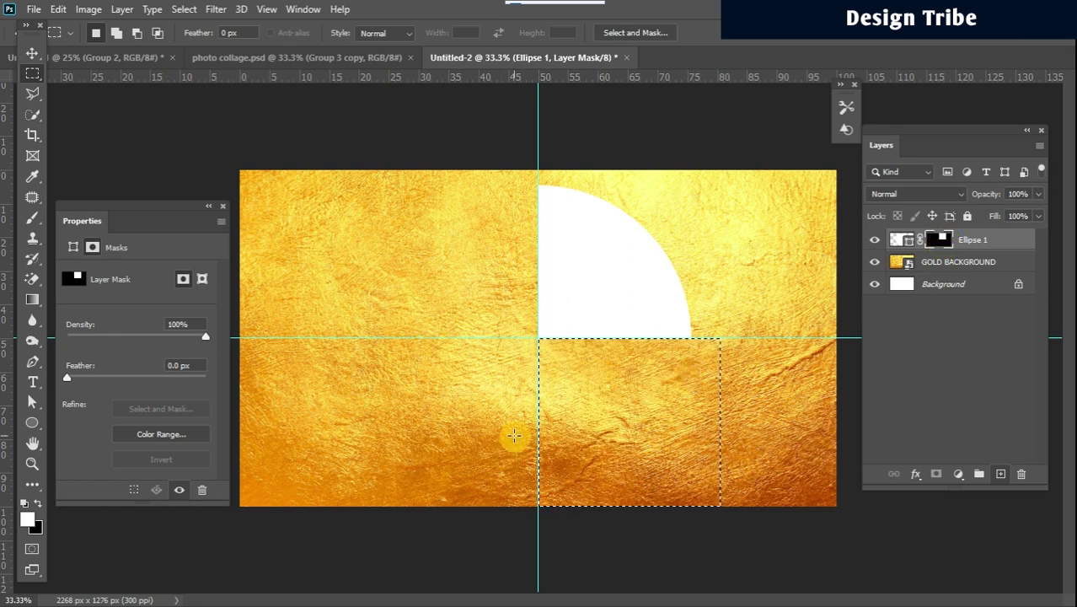
- Hide a diamond-shaped Polygonal Lasso region of the quarter circle, then deselect
click(33, 96)
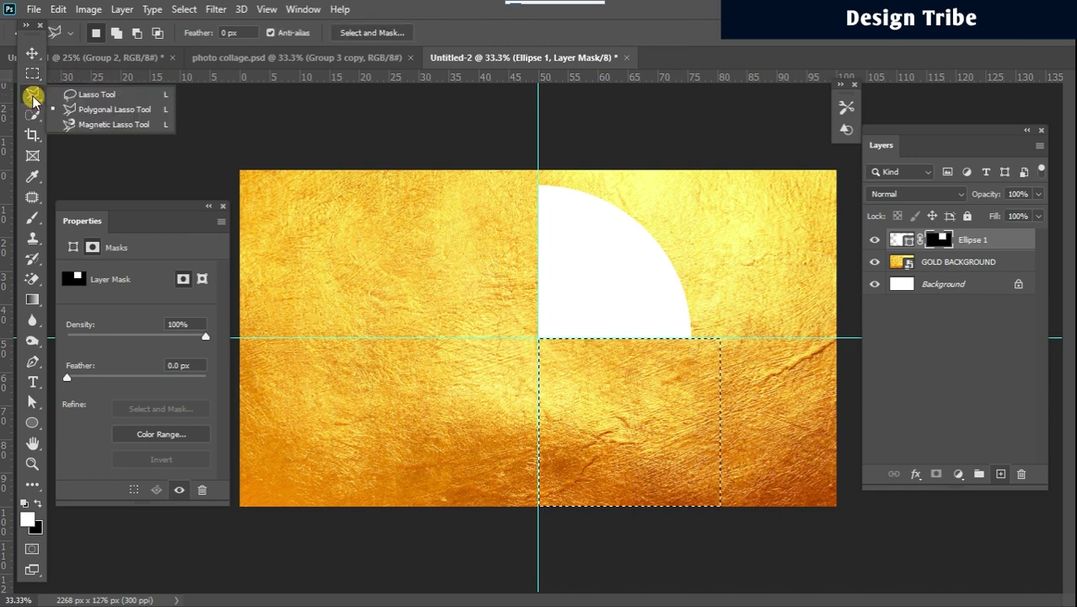
click(114, 114)
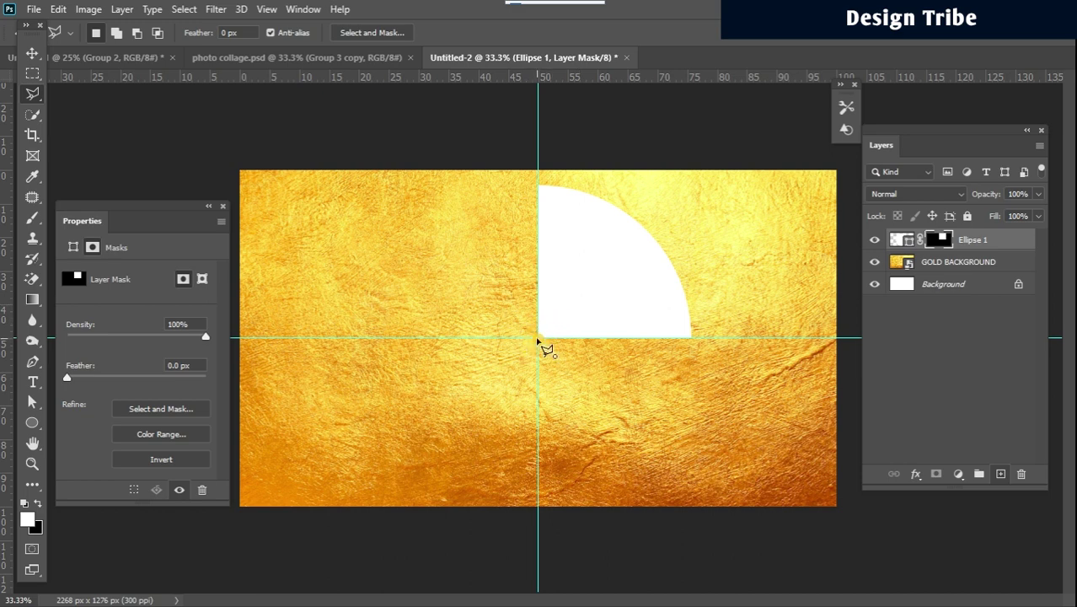
click(666, 224)
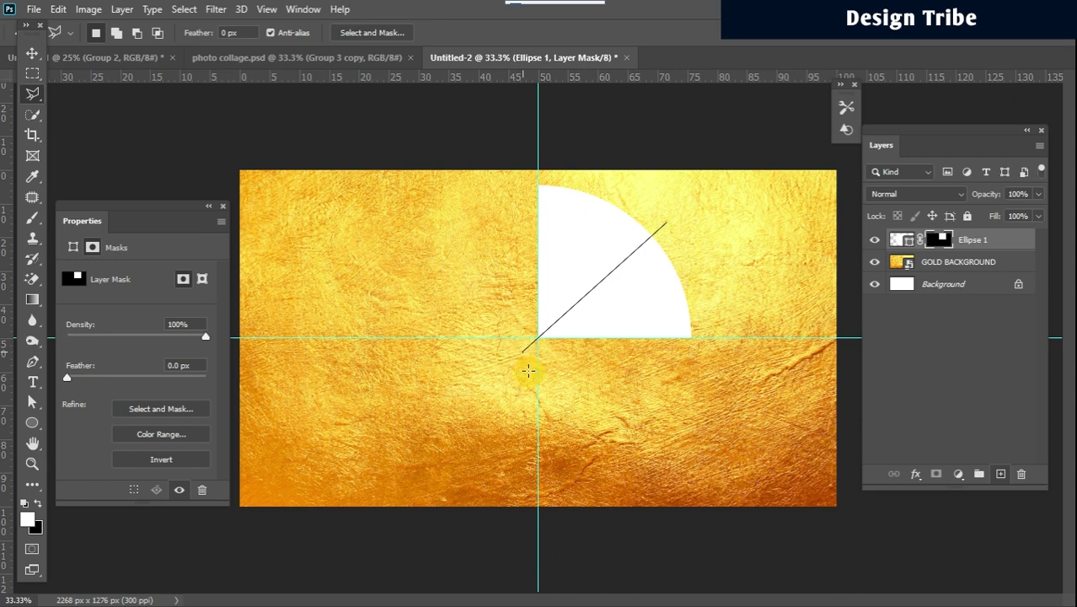
click(618, 473)
click(773, 325)
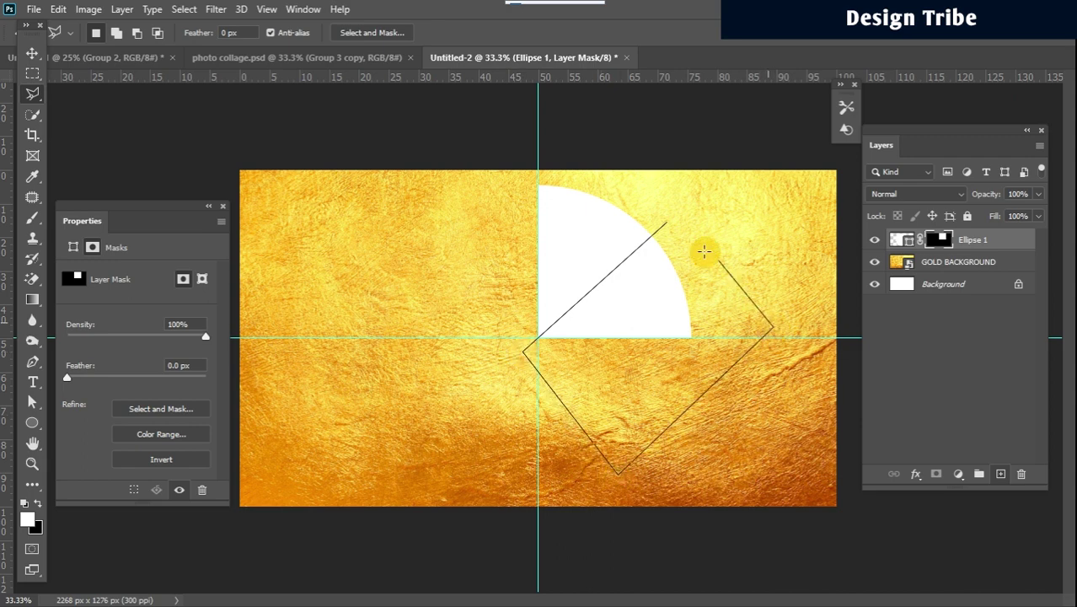
click(668, 225)
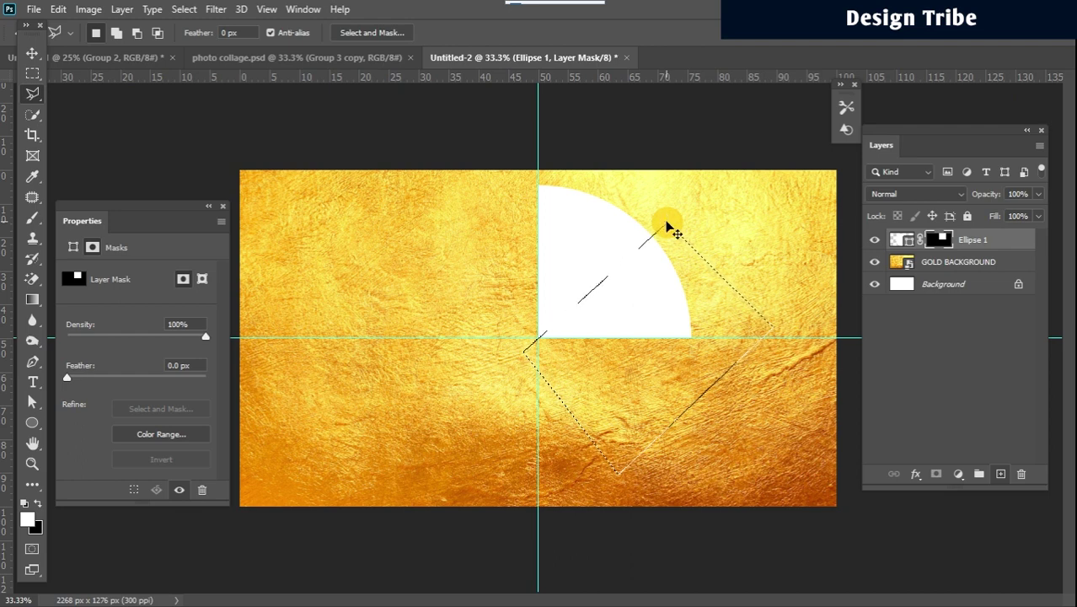
key(Delete)
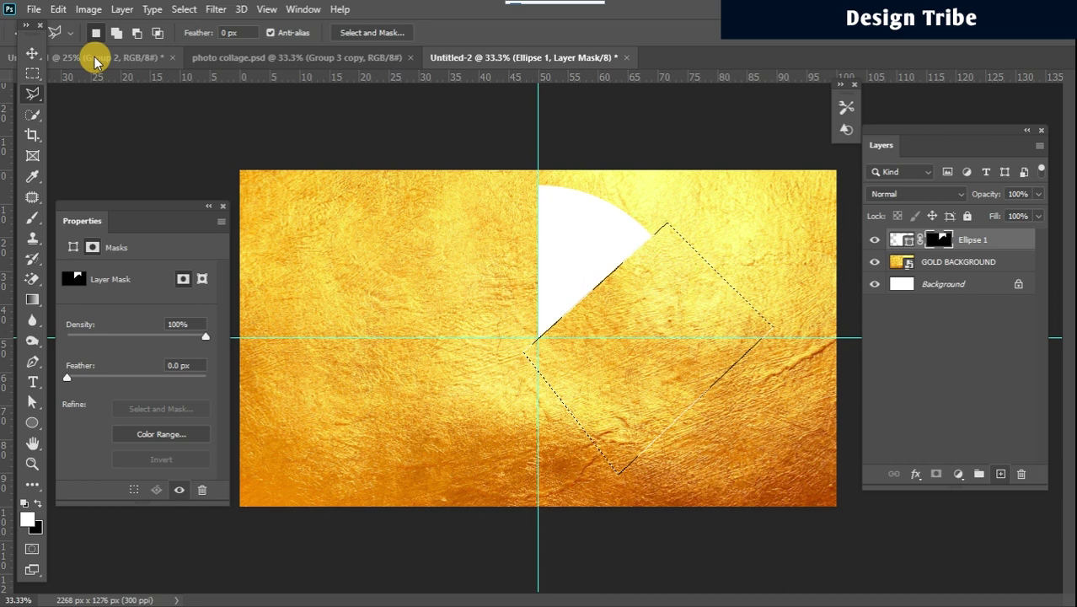
click(32, 73)
click(610, 193)
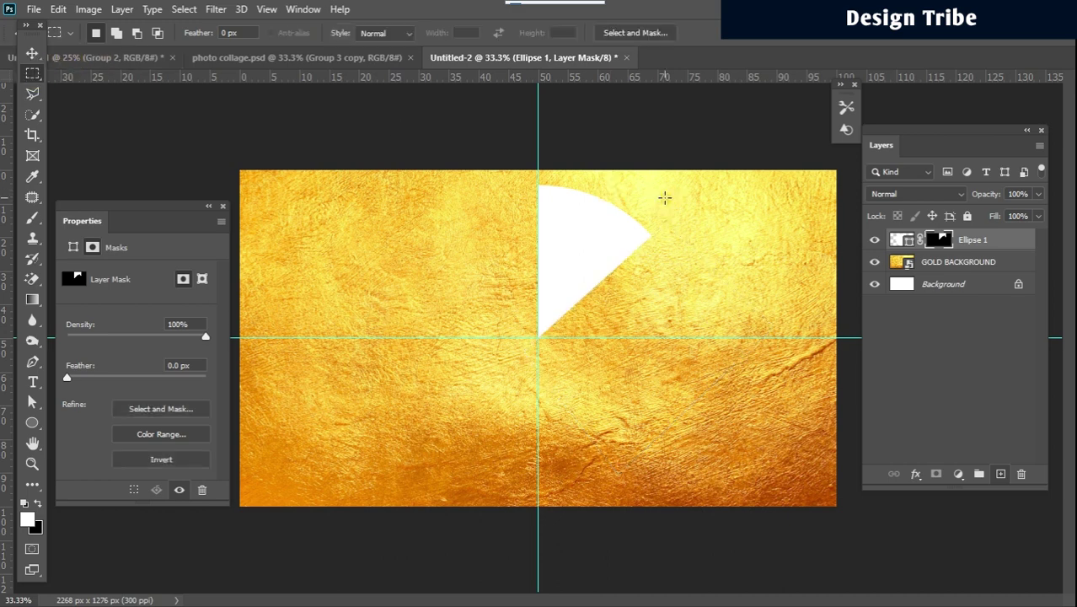
click(32, 53)
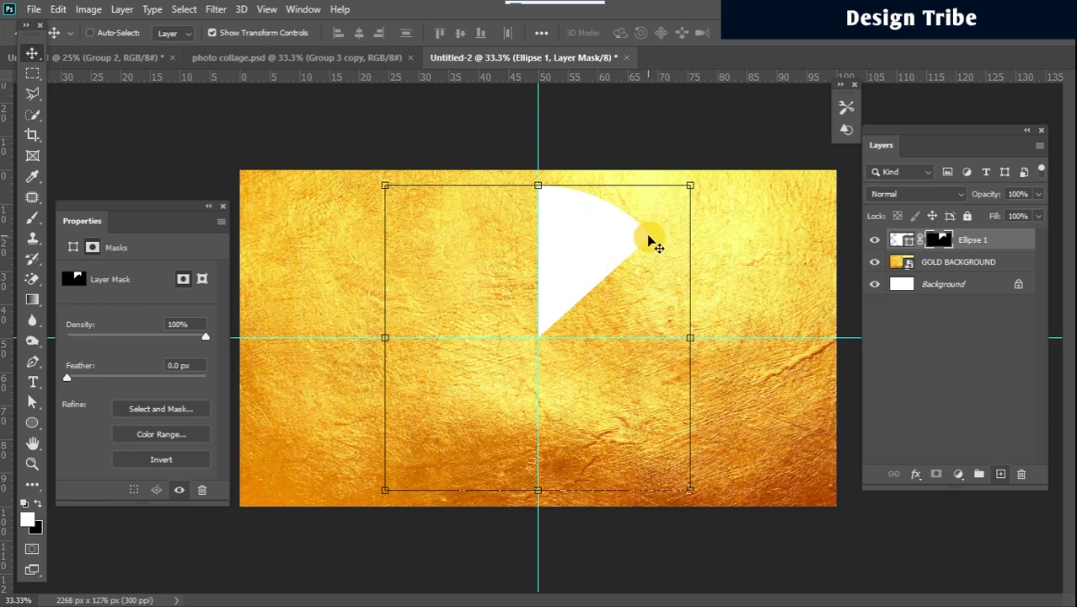
- Duplicate the white wedge and rotate the copy clockwise around the centre
key(ctrl+j)
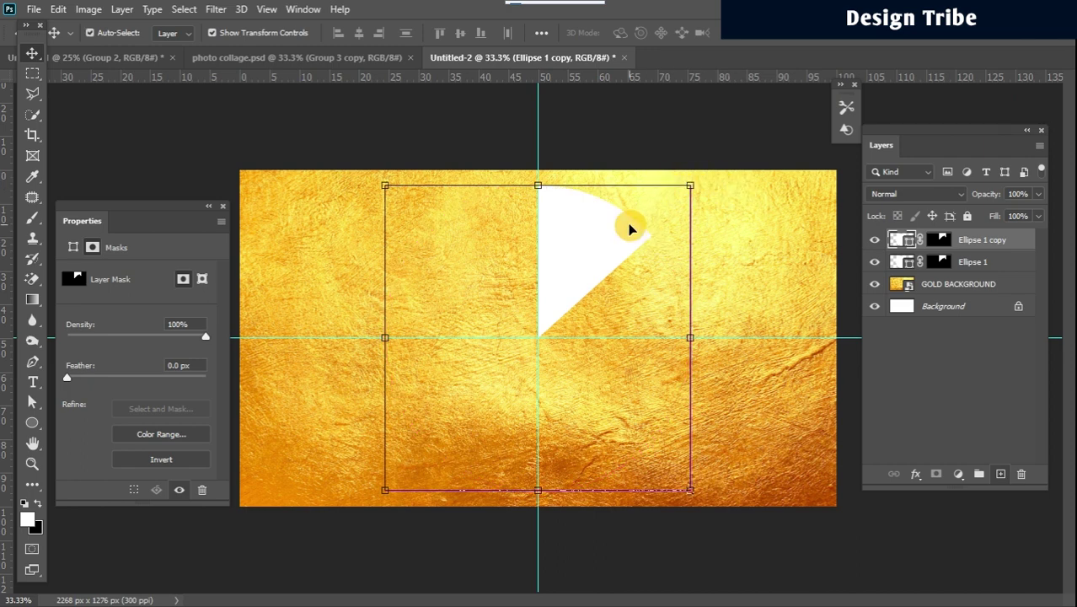
key(ctrl+t)
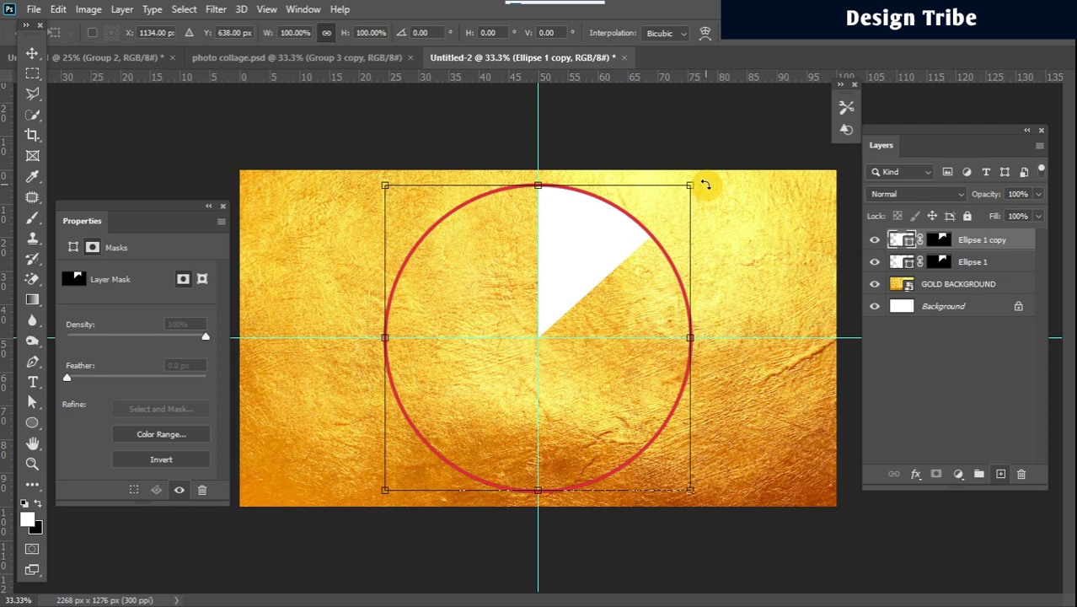
drag(705, 184, 758, 335)
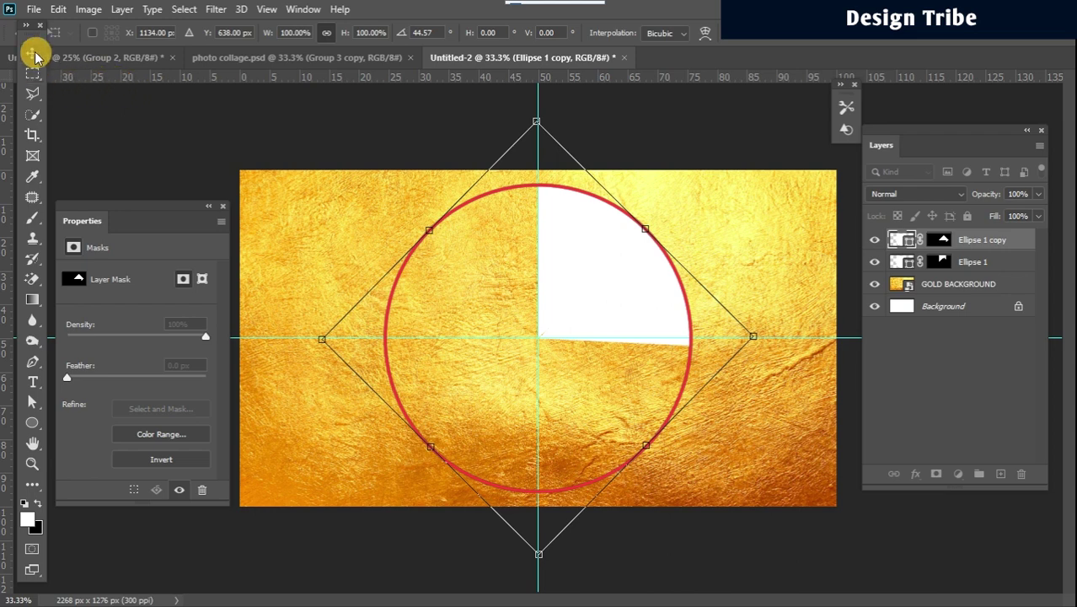
click(32, 52)
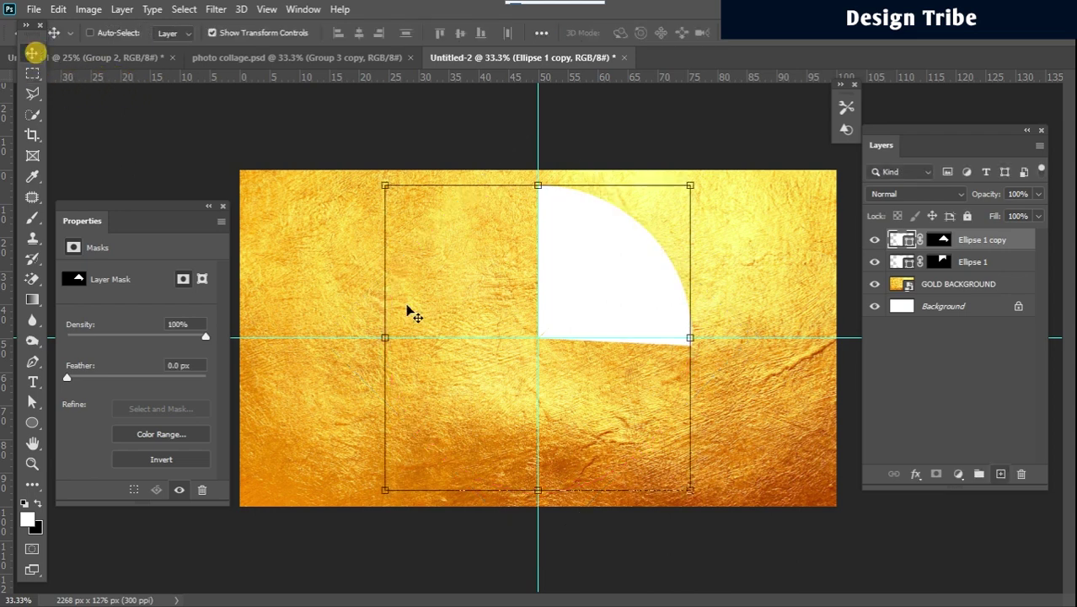
- Fill the copied wedge green, rotate it to about 6° beside the white slice, and duplicate it
click(32, 422)
click(176, 34)
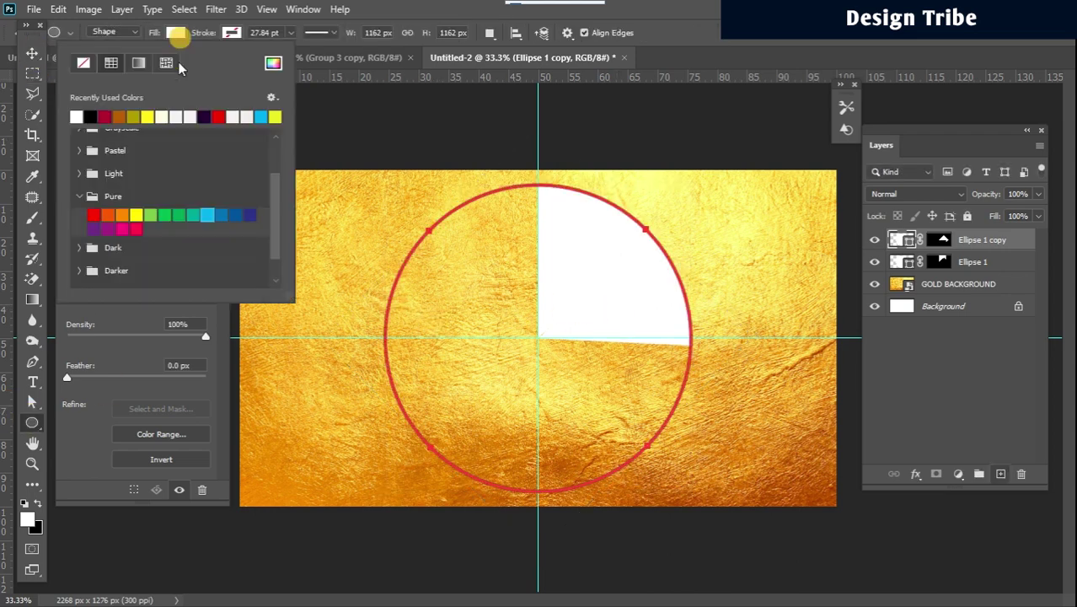
click(152, 214)
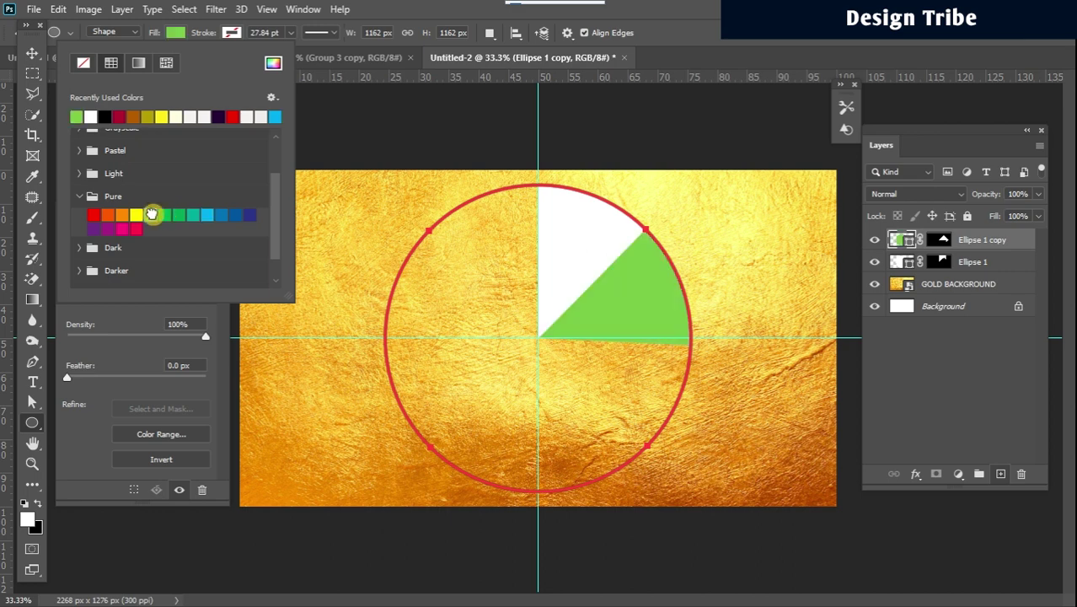
click(32, 53)
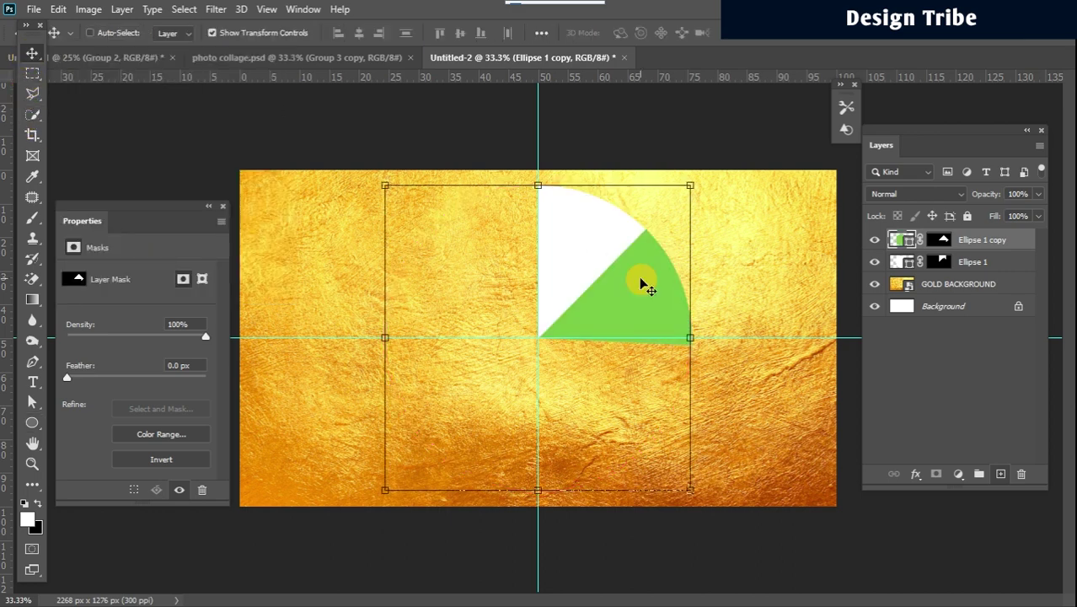
key(ctrl+t)
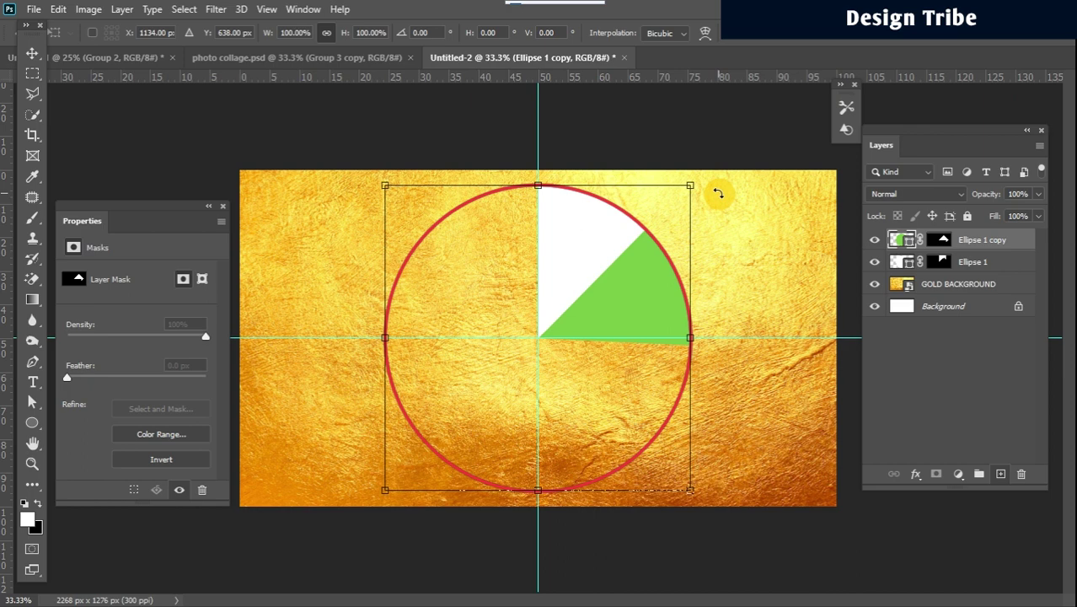
drag(717, 187, 736, 210)
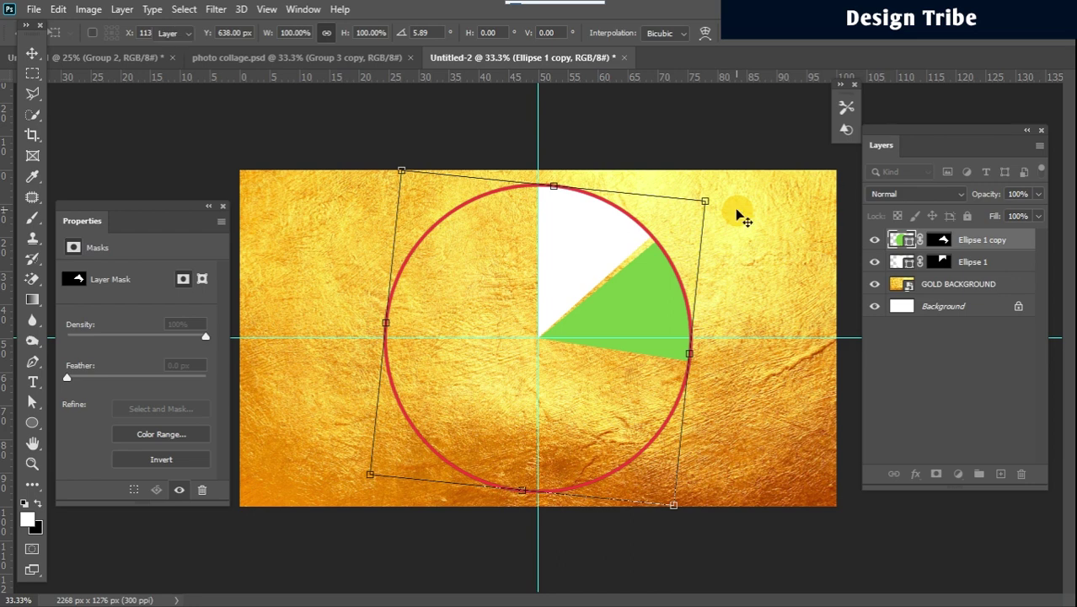
key(Return)
key(ctrl+j)
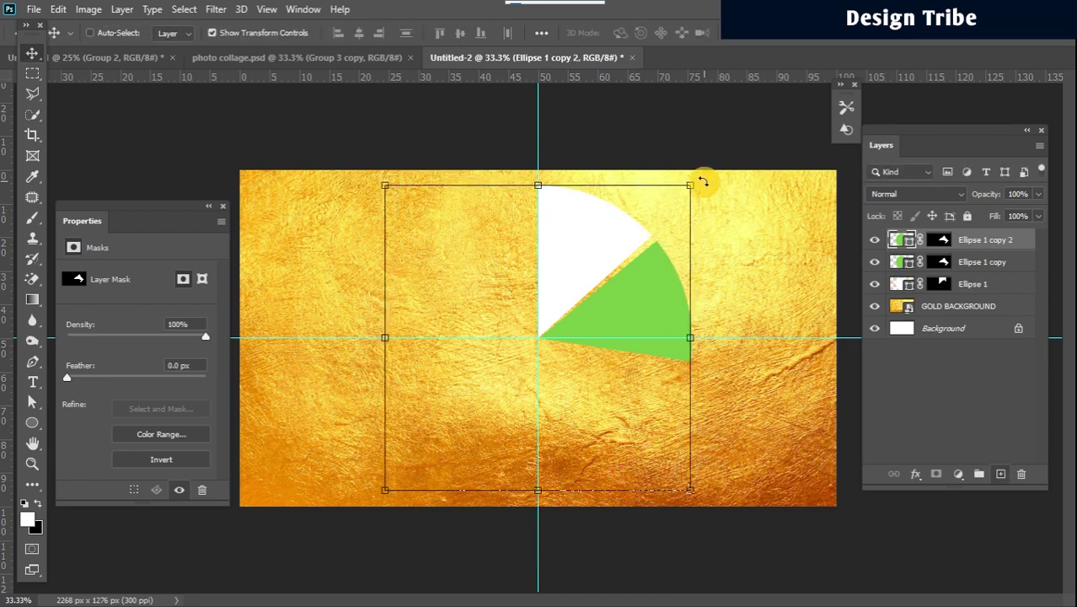
- Fill the new copy yellow, rotate it below the green wedge, and duplicate it
click(32, 421)
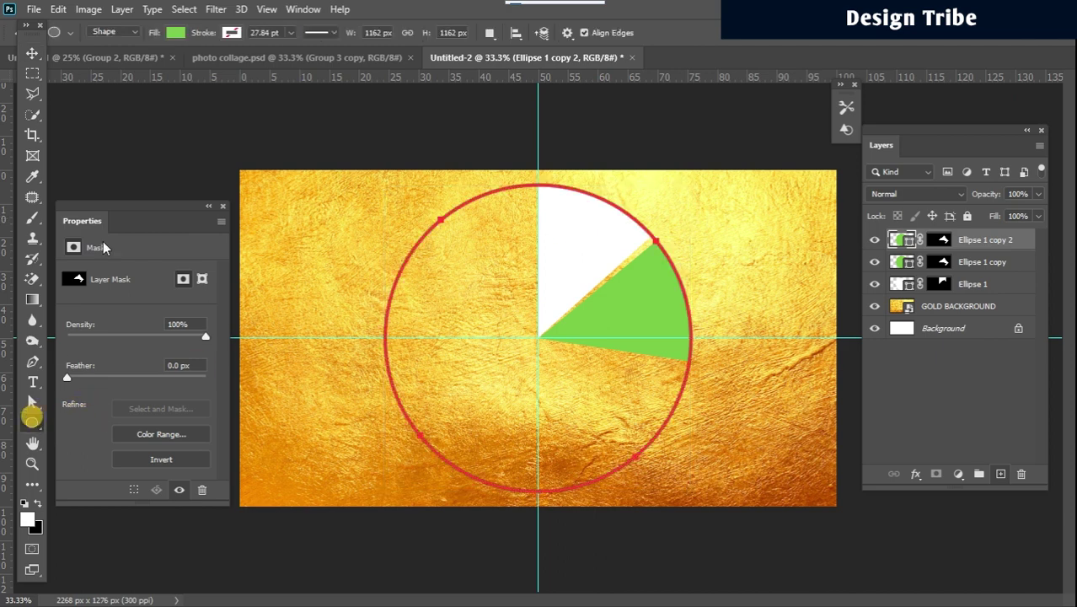
click(176, 34)
click(161, 117)
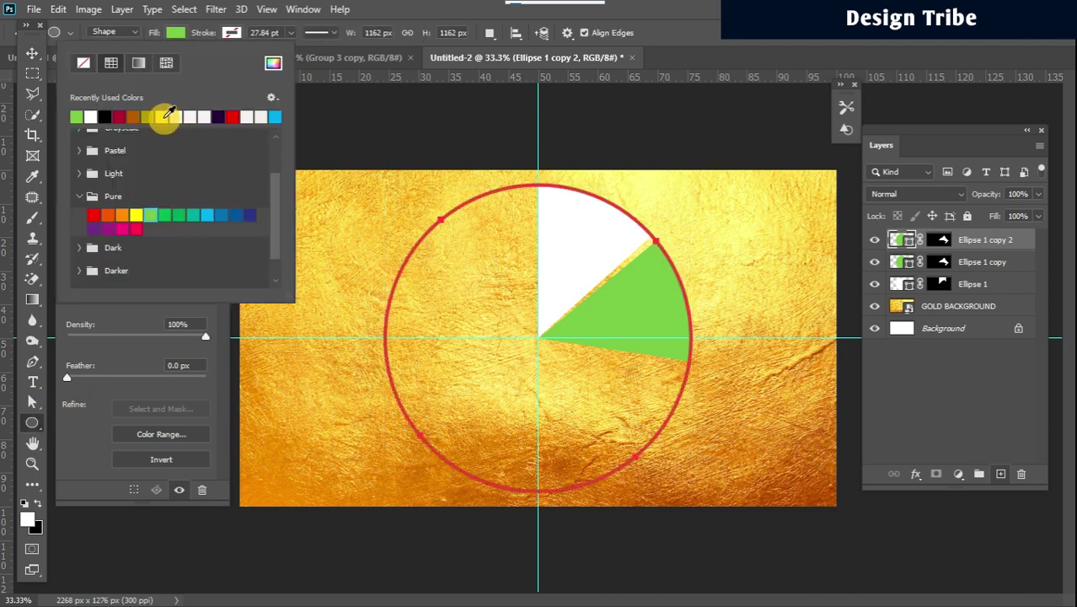
click(30, 66)
click(32, 54)
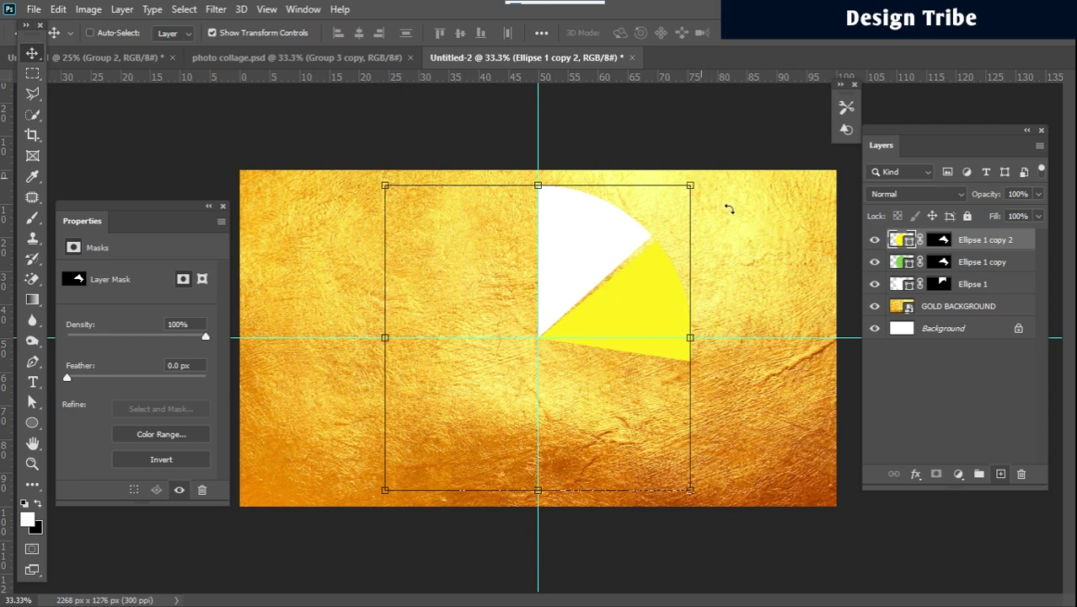
drag(729, 208, 763, 364)
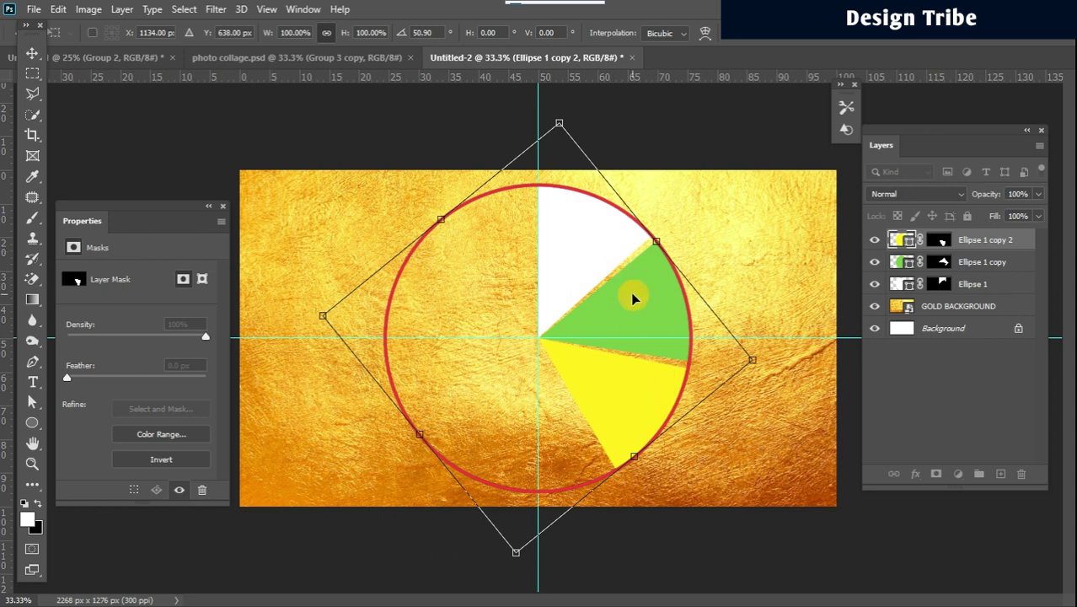
key(Return)
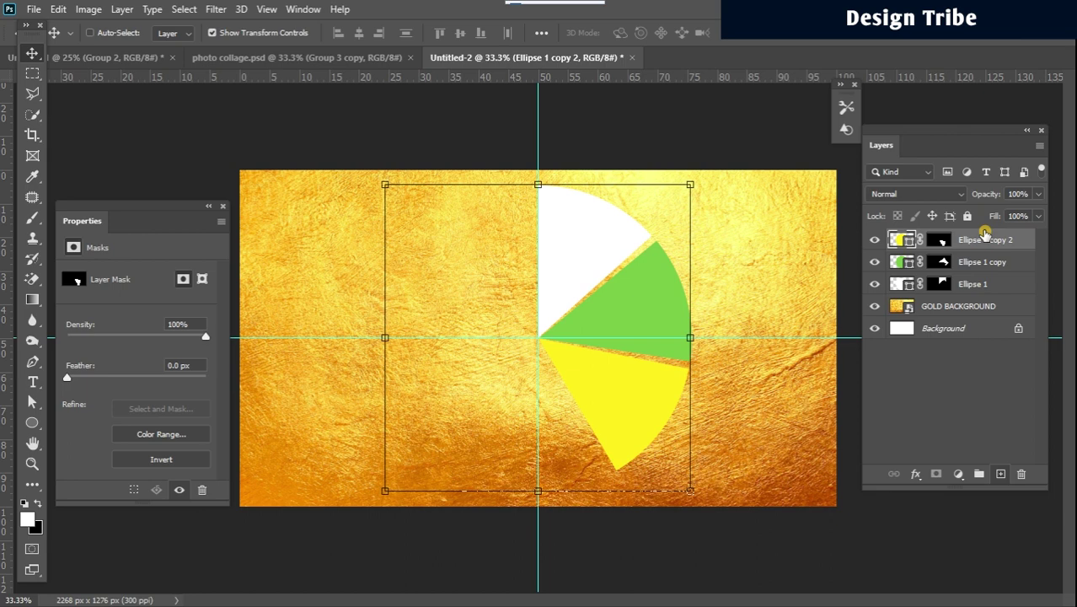
key(ctrl+j)
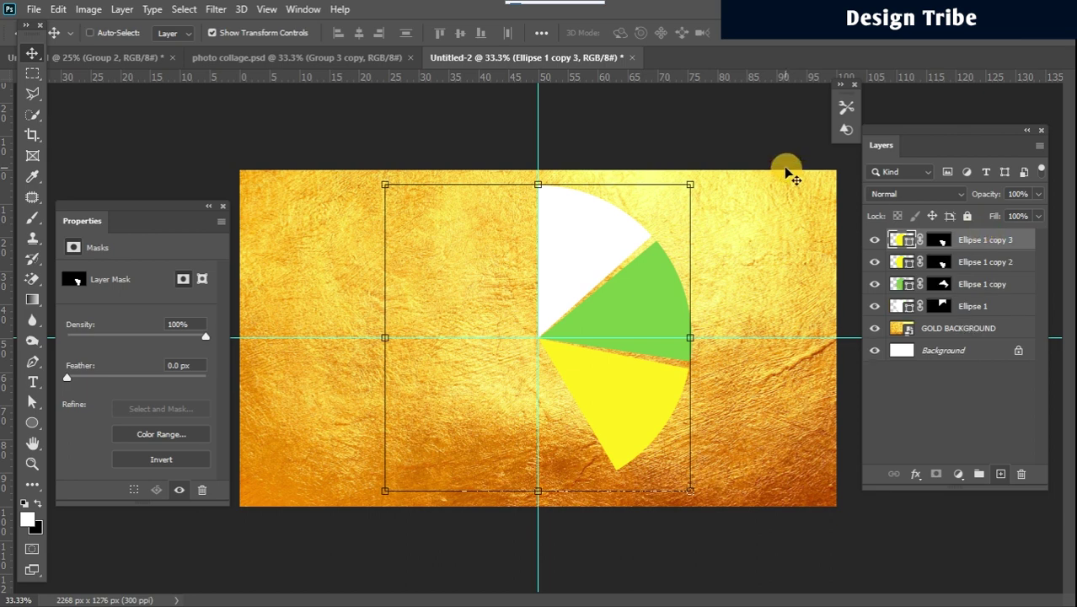
- Rotate the next copy further around the pie, fill it red, and duplicate it
drag(703, 180, 710, 360)
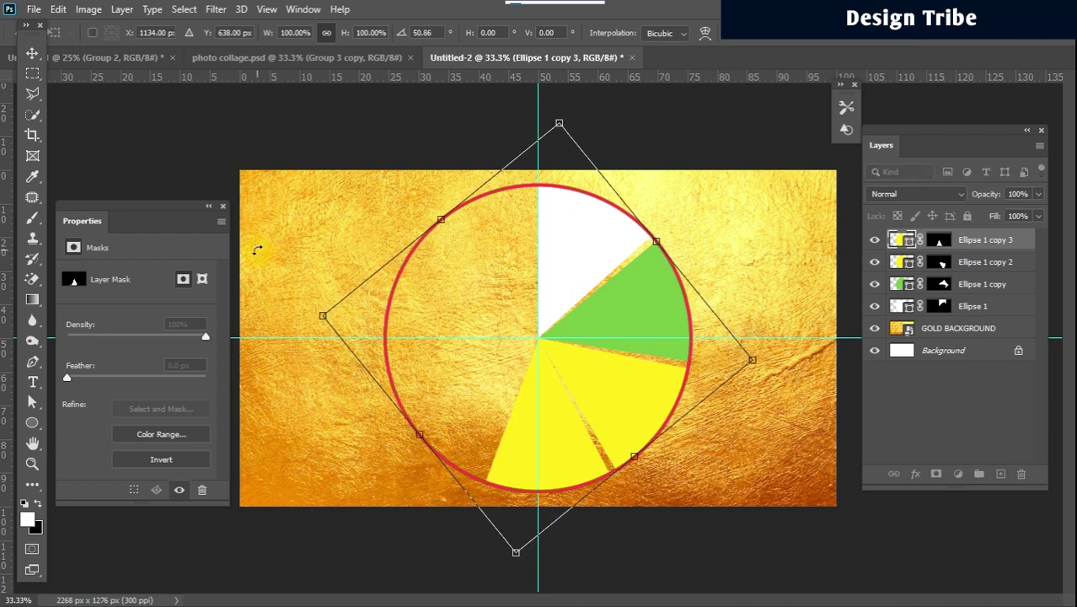
right_click(34, 419)
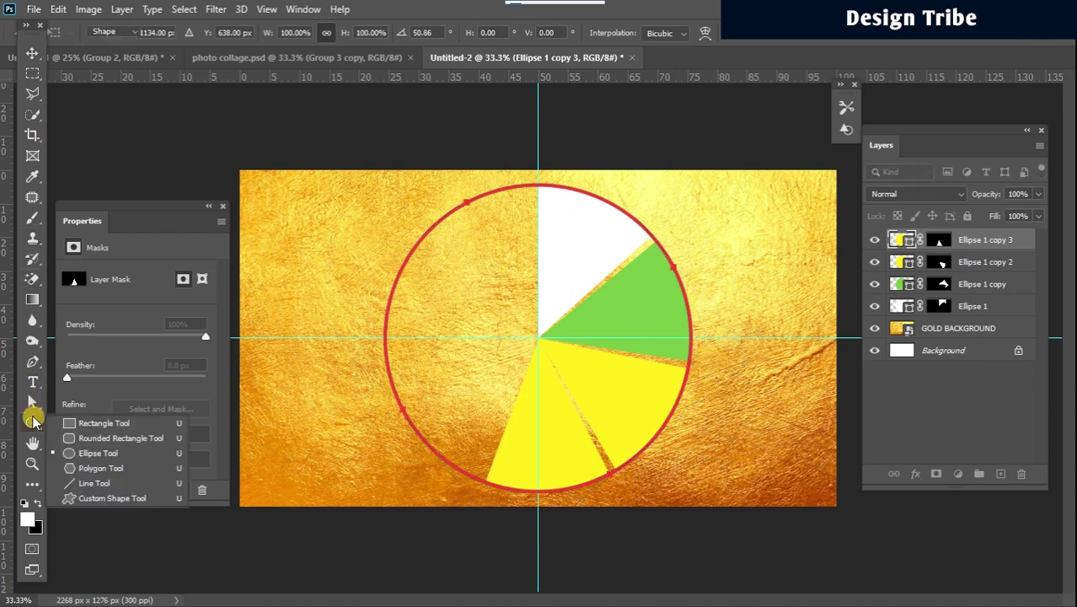
click(102, 469)
click(175, 32)
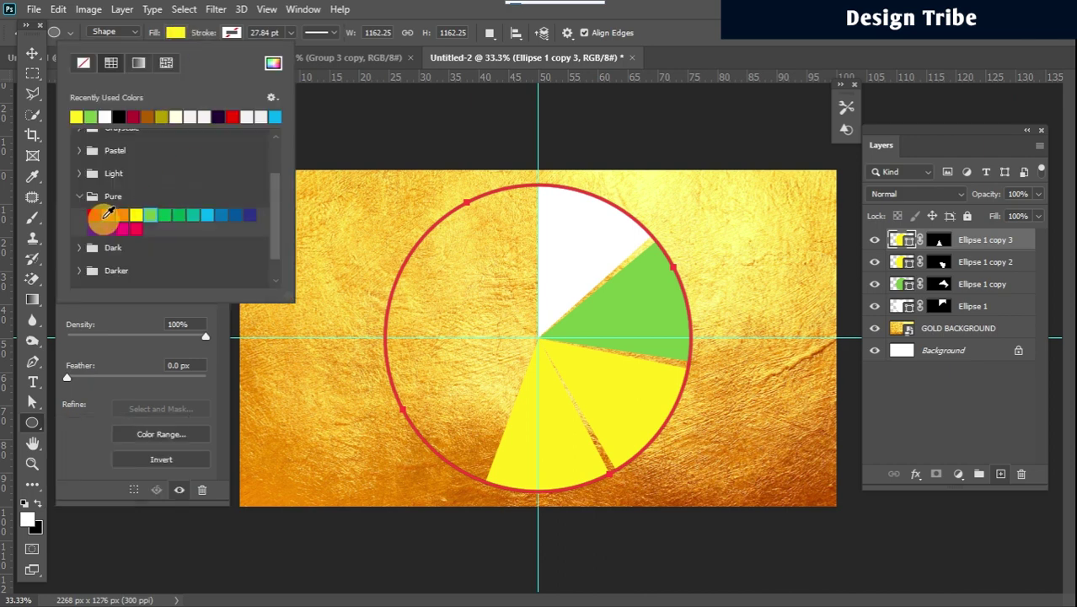
click(93, 215)
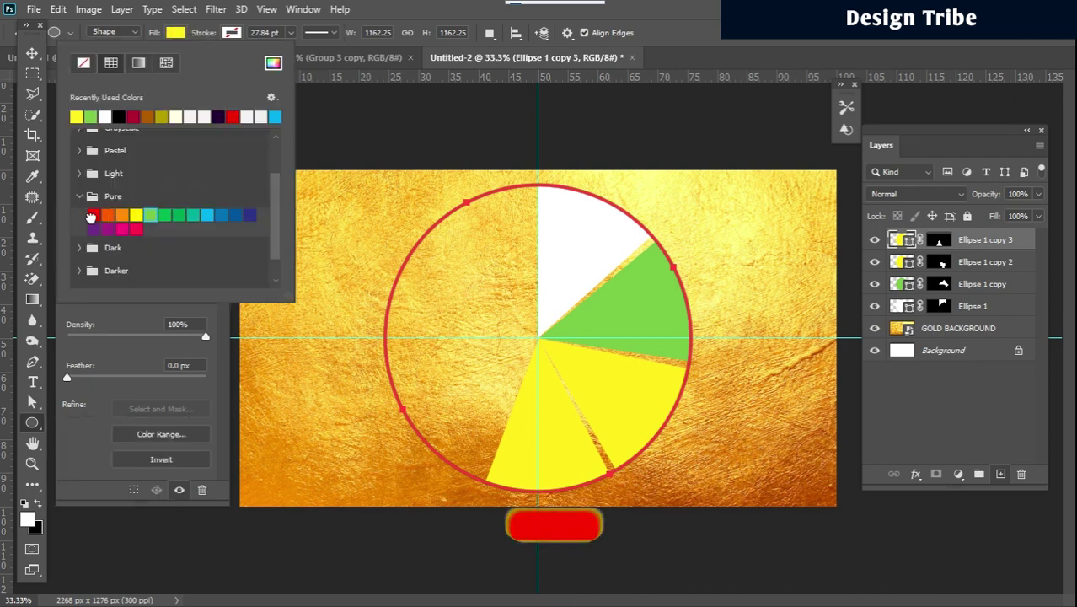
click(32, 54)
ctrl+click(583, 462)
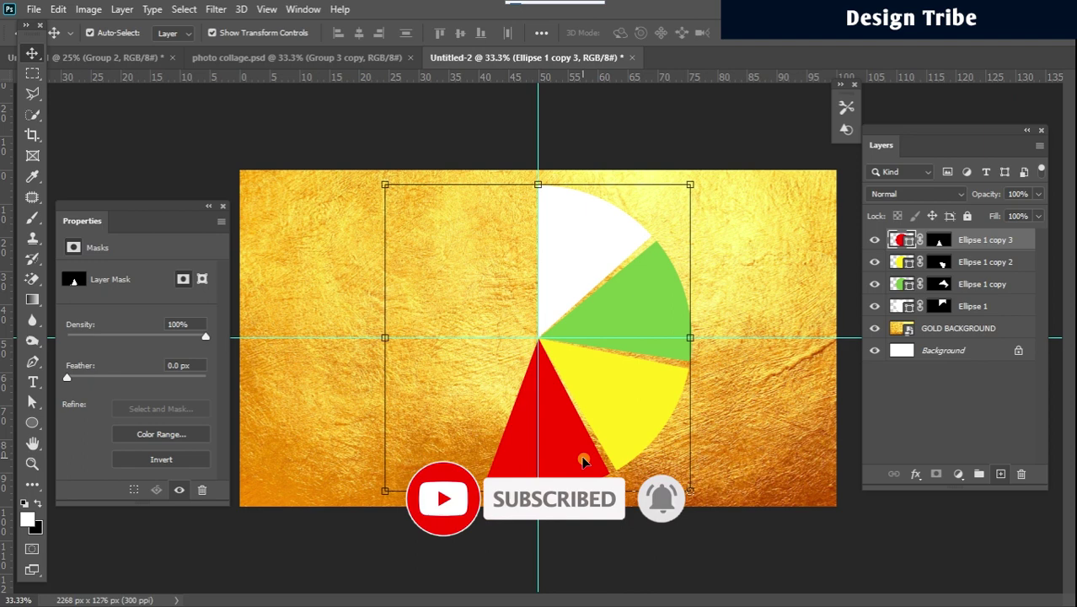
key(ctrl+j)
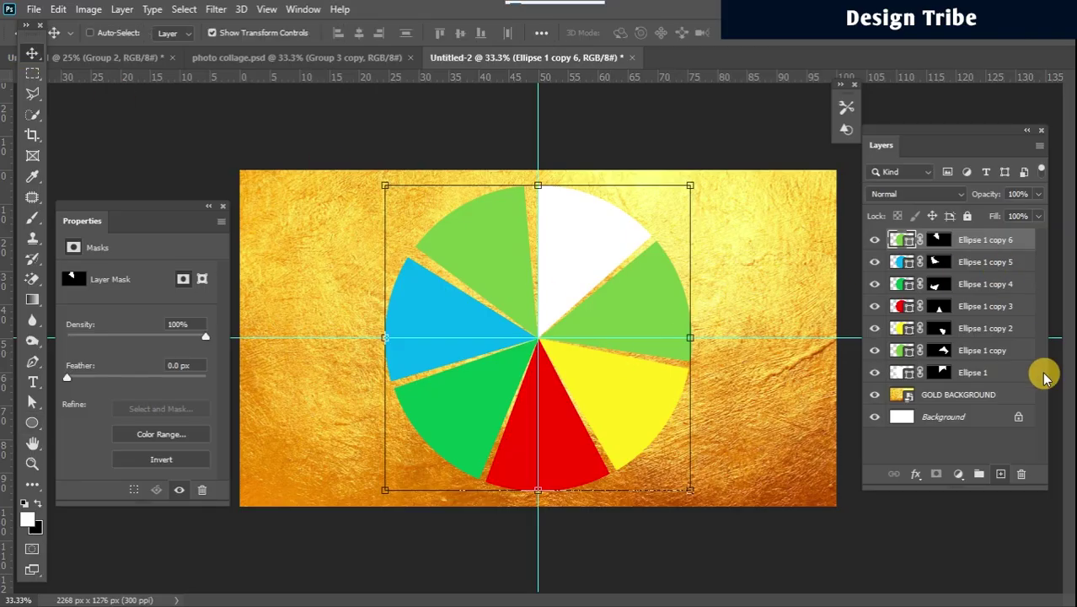
- Group the seven wedge layers into Group 1 and scale the pie to about 86%, centred
click(1027, 373)
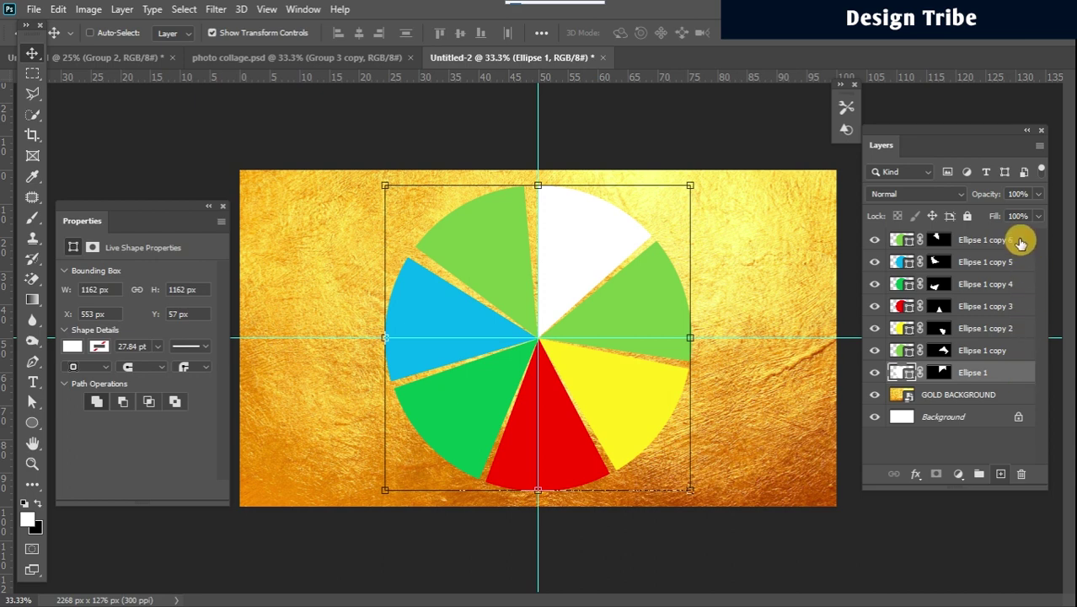
drag(1021, 244, 979, 473)
drag(690, 183, 665, 243)
drag(565, 288, 594, 268)
key(ctrl+plus)
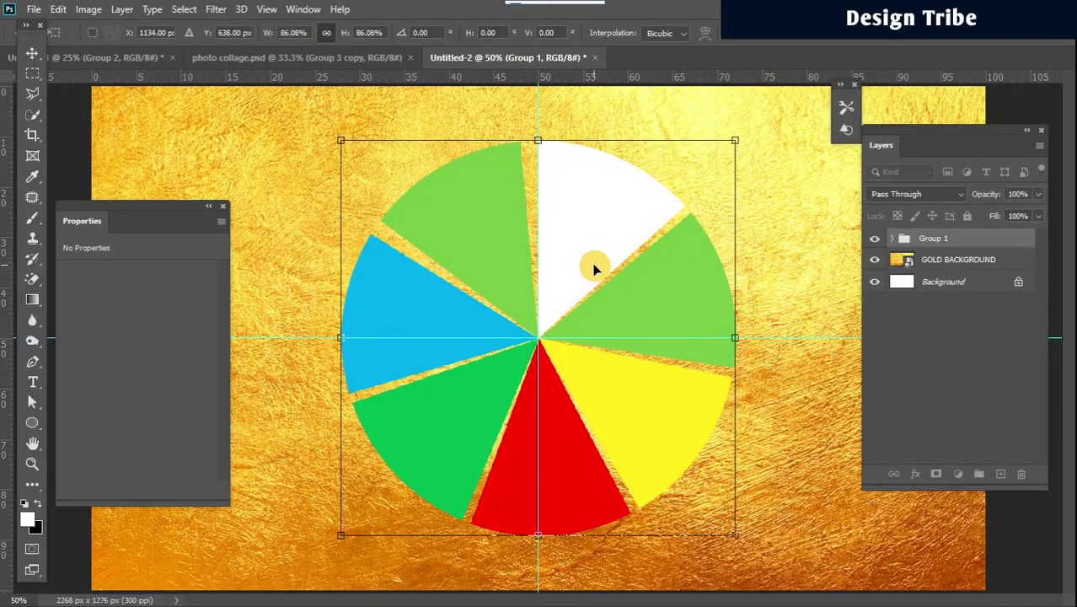
key(Return)
click(35, 74)
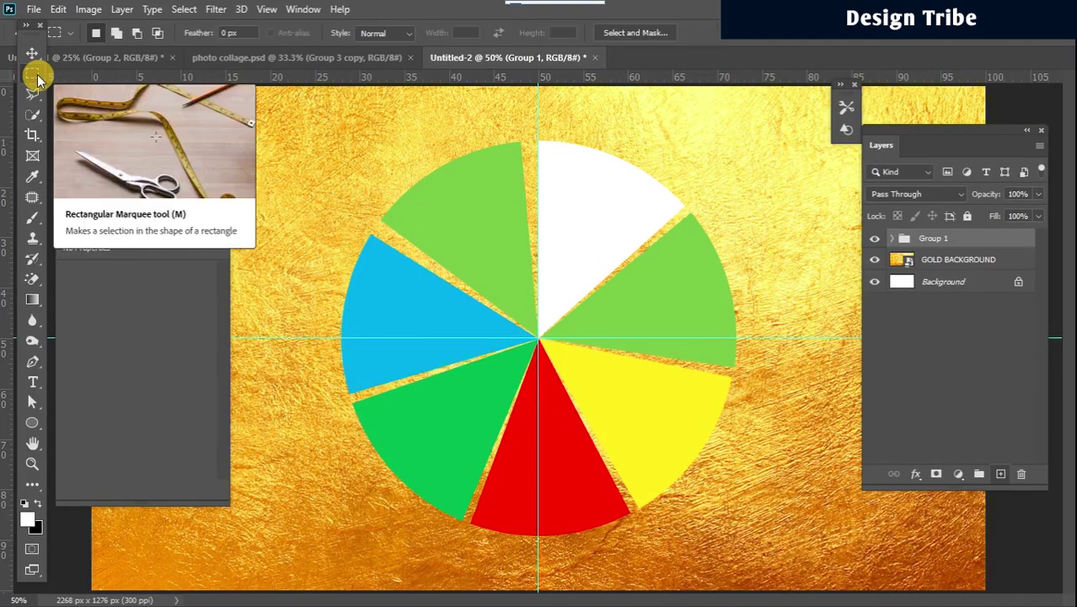
click(893, 239)
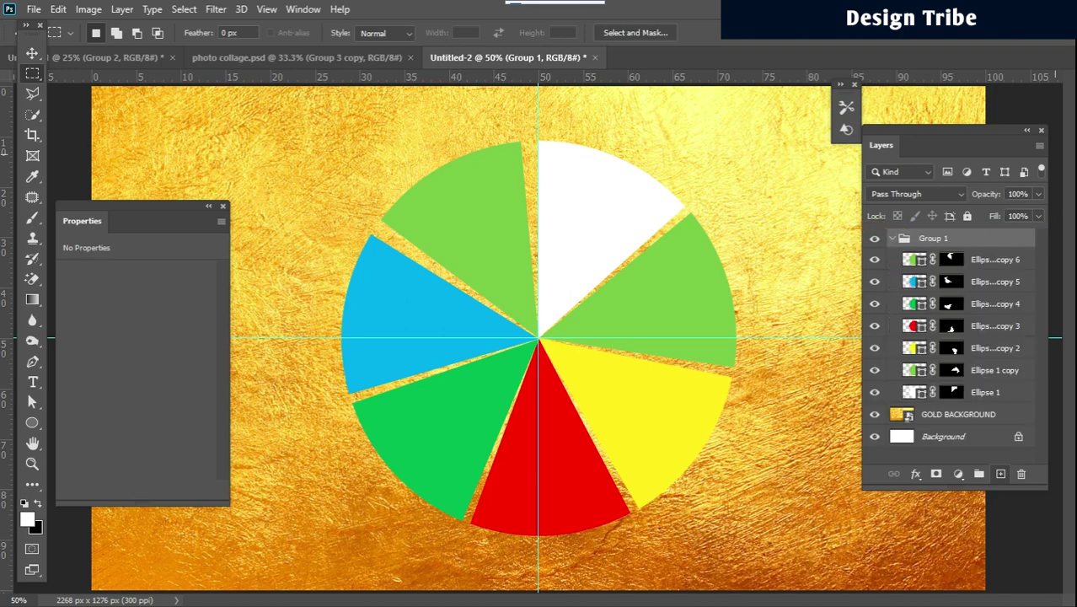
mouse_move(1063, 253)
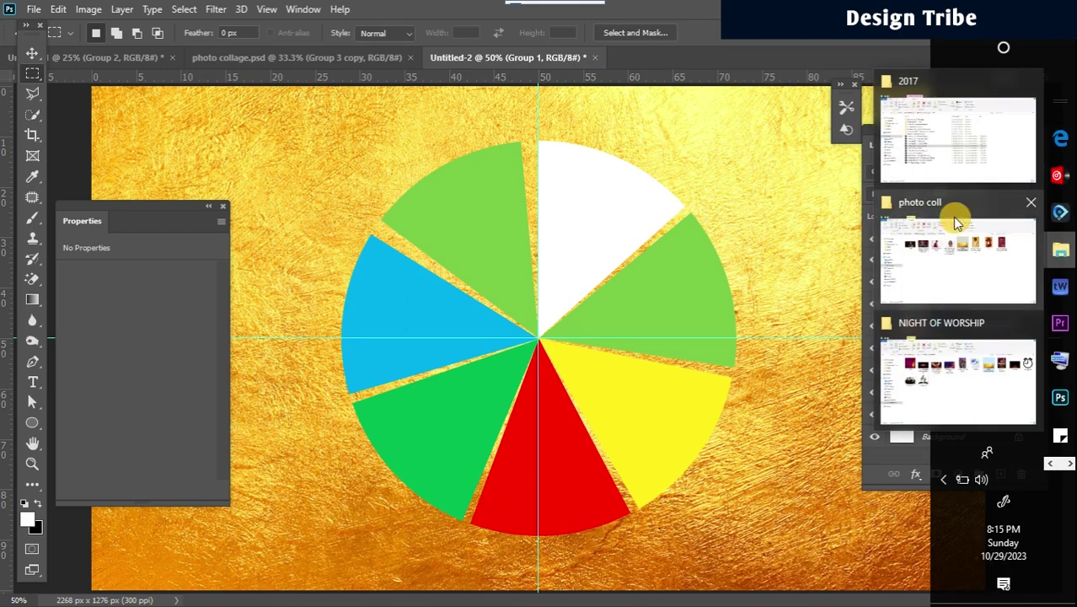
- Drag the 81200 portrait from the photo coll folder onto the canvas above Group 1
click(977, 271)
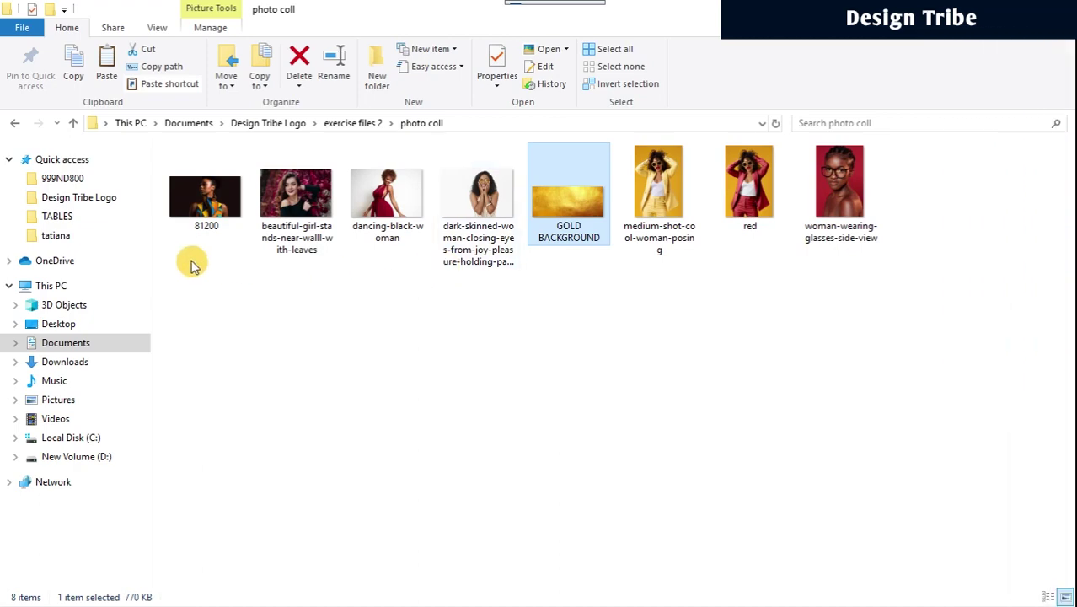
drag(206, 202, 579, 222)
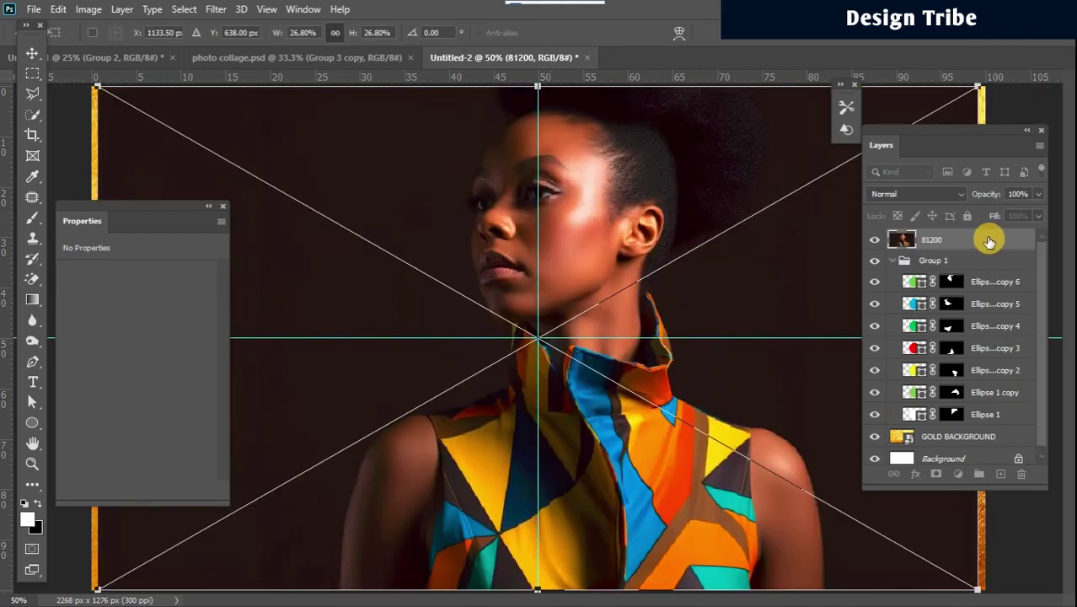
- Clip the 81200 portrait into the top wedge and scale it to about 16% so the face fills it
drag(986, 236, 984, 271)
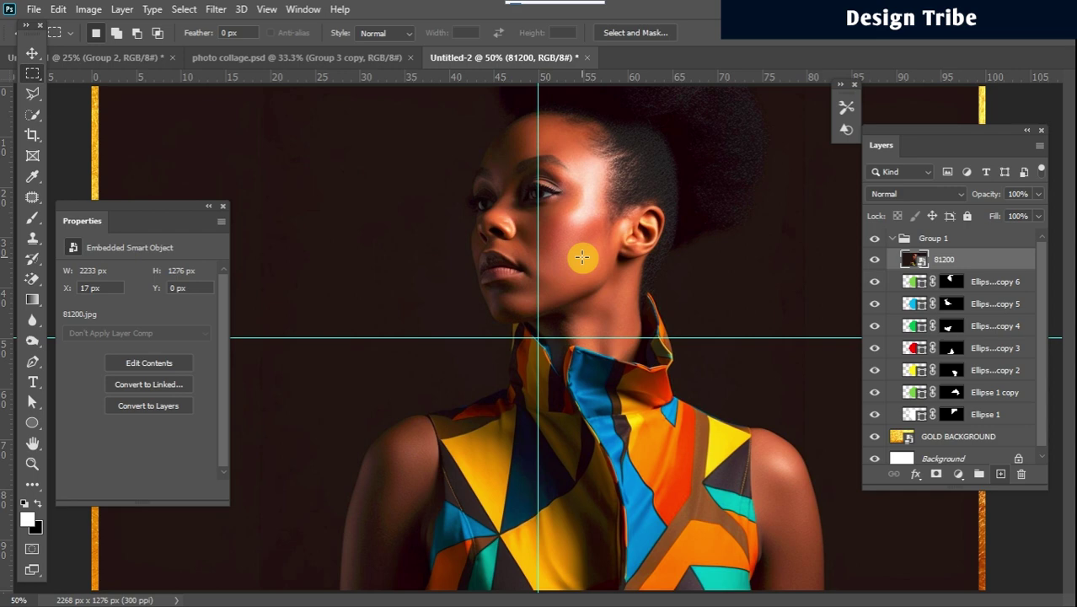
alt+click(1000, 269)
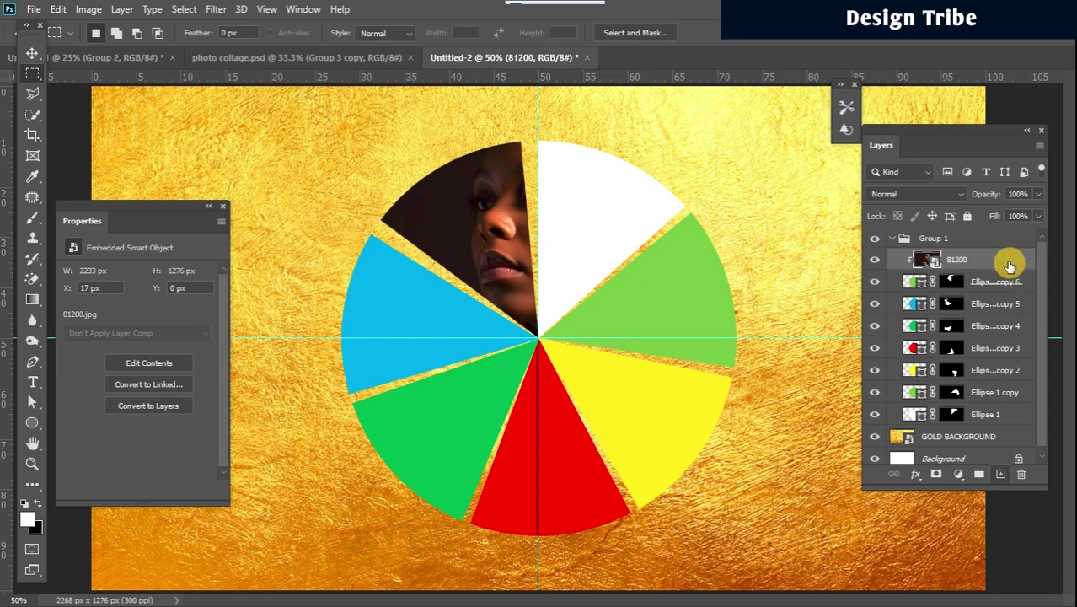
key(ctrl+t)
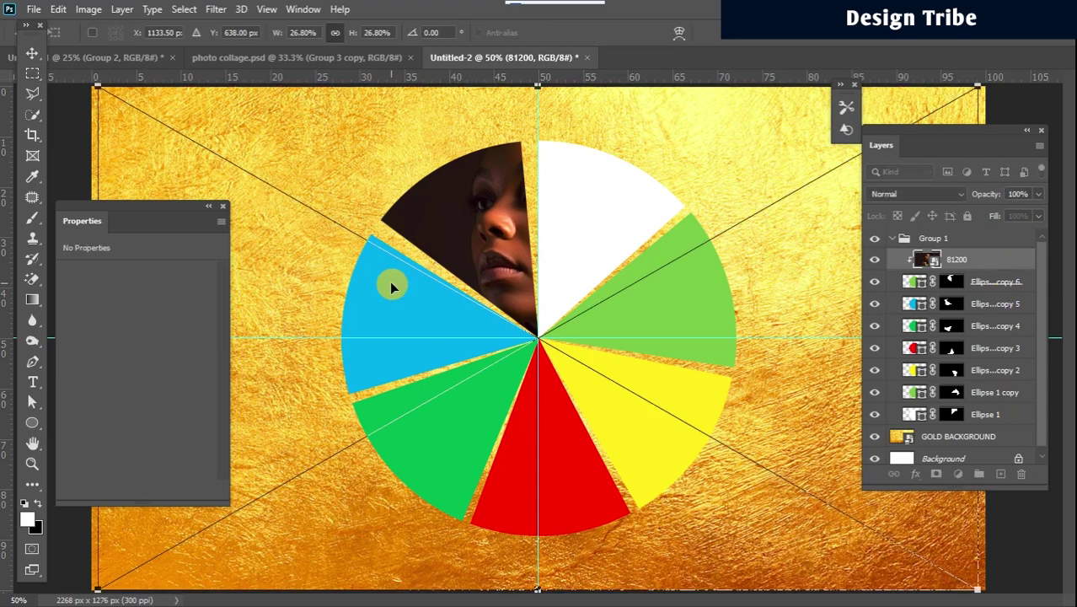
drag(293, 221, 292, 217)
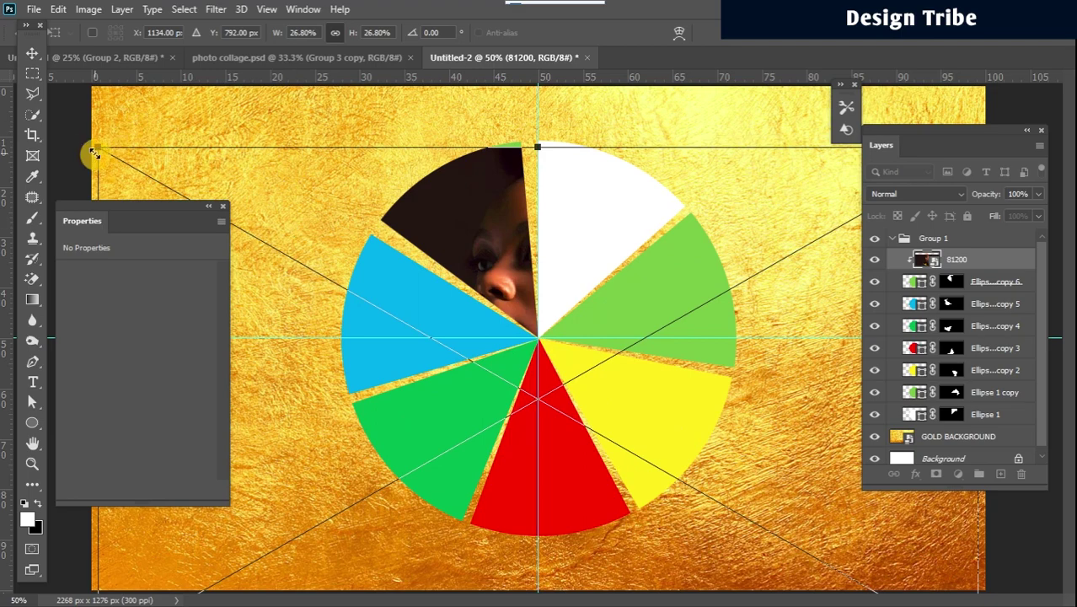
drag(95, 147, 301, 163)
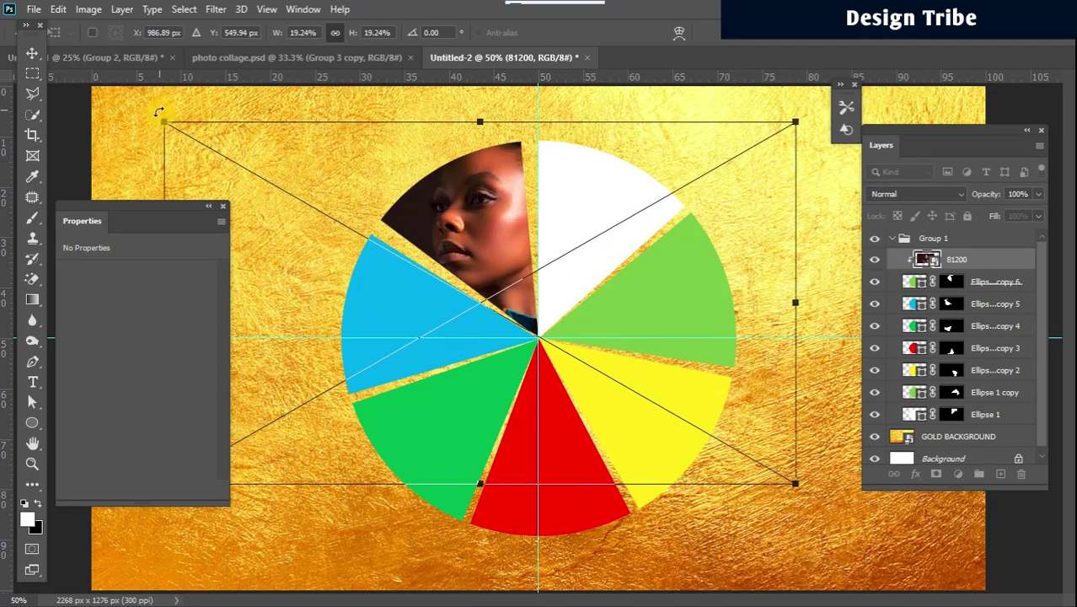
drag(163, 118, 308, 161)
drag(464, 224, 424, 188)
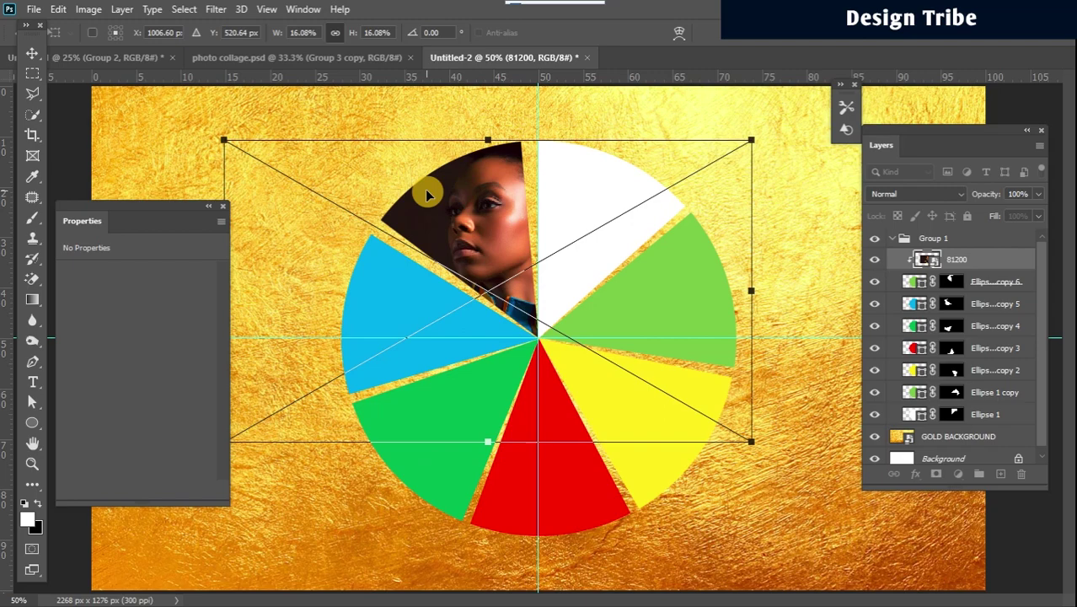
click(38, 74)
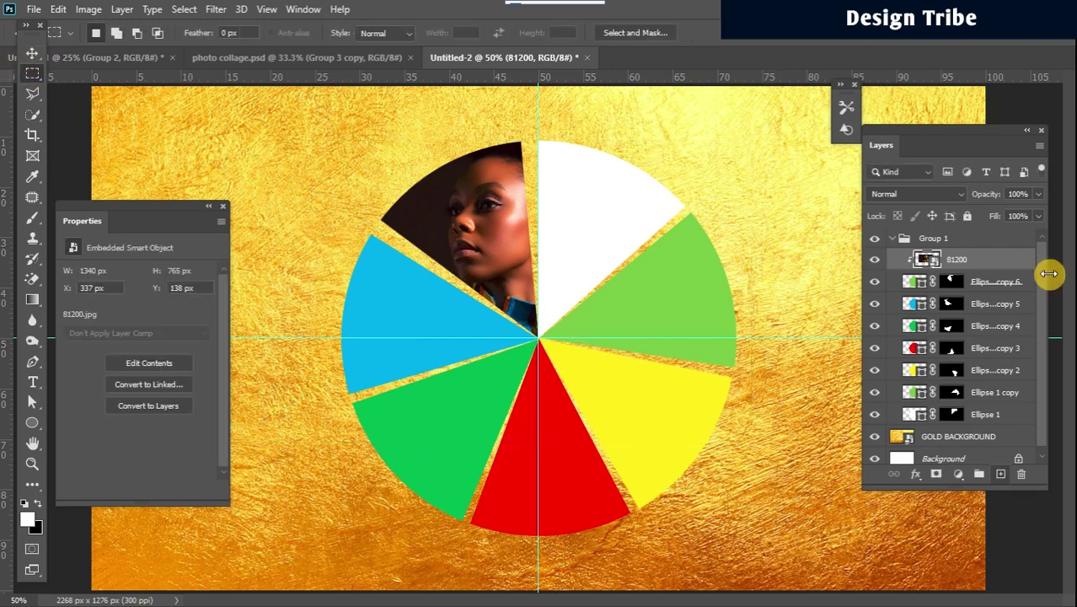
click(998, 304)
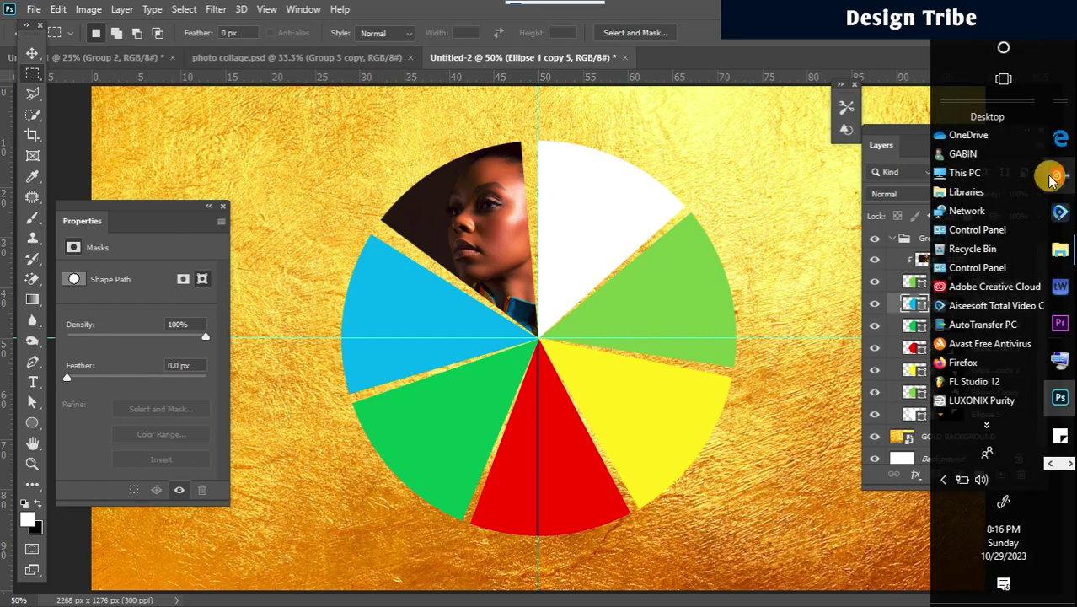
- Drag the beautiful-girl-stands-near-wall-with-leaves photo from the photo coll folder onto the canvas
mouse_move(1061, 256)
click(964, 244)
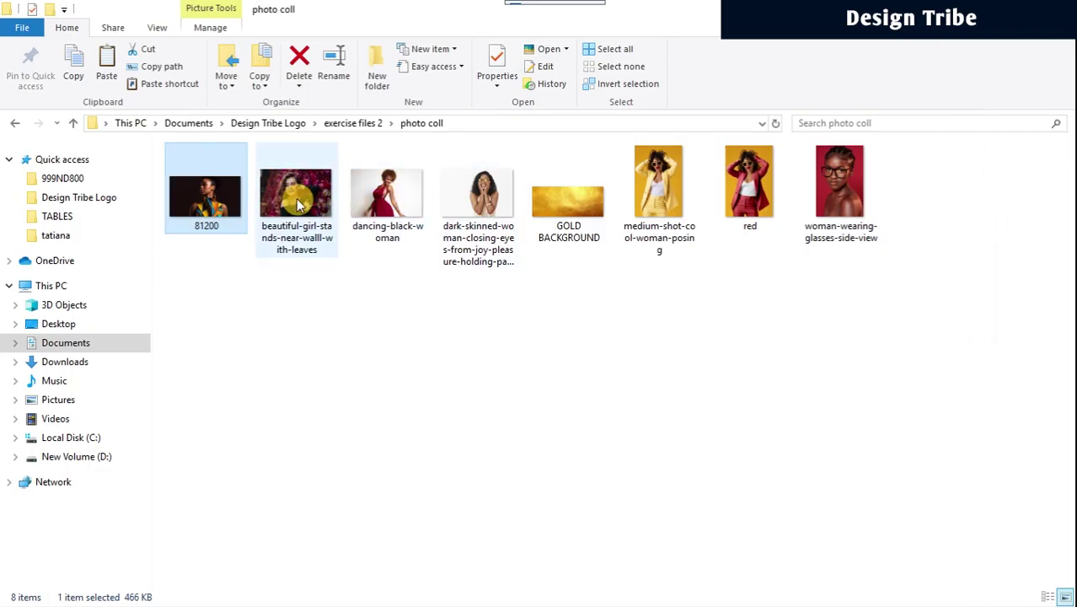
drag(295, 198, 587, 261)
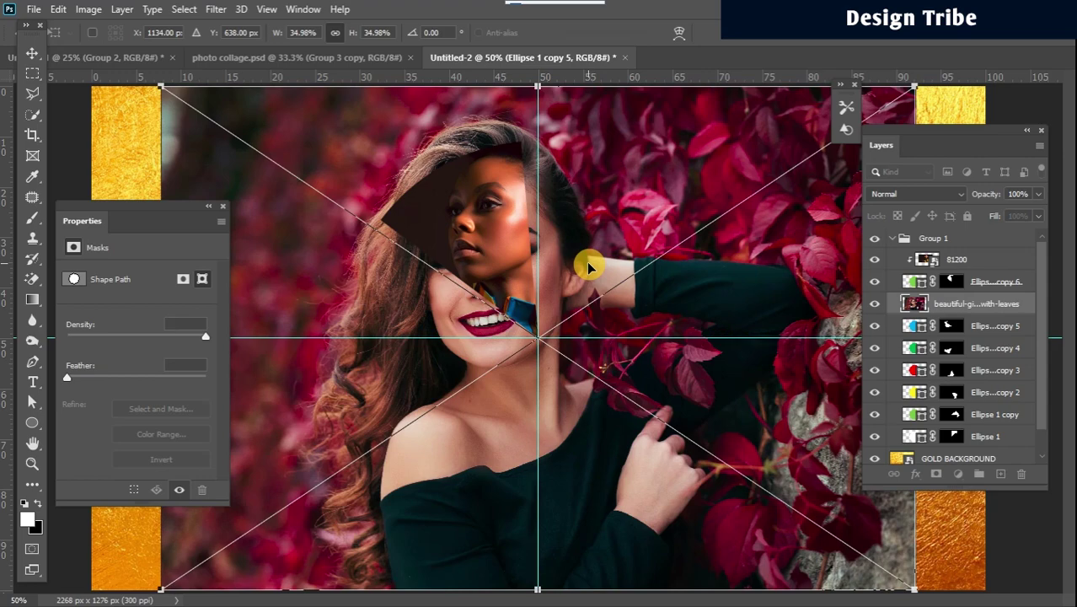
- Clip the leaves photo into the blue wedge and resize it, then finalize the glasses portrait's placement
alt+click(1005, 310)
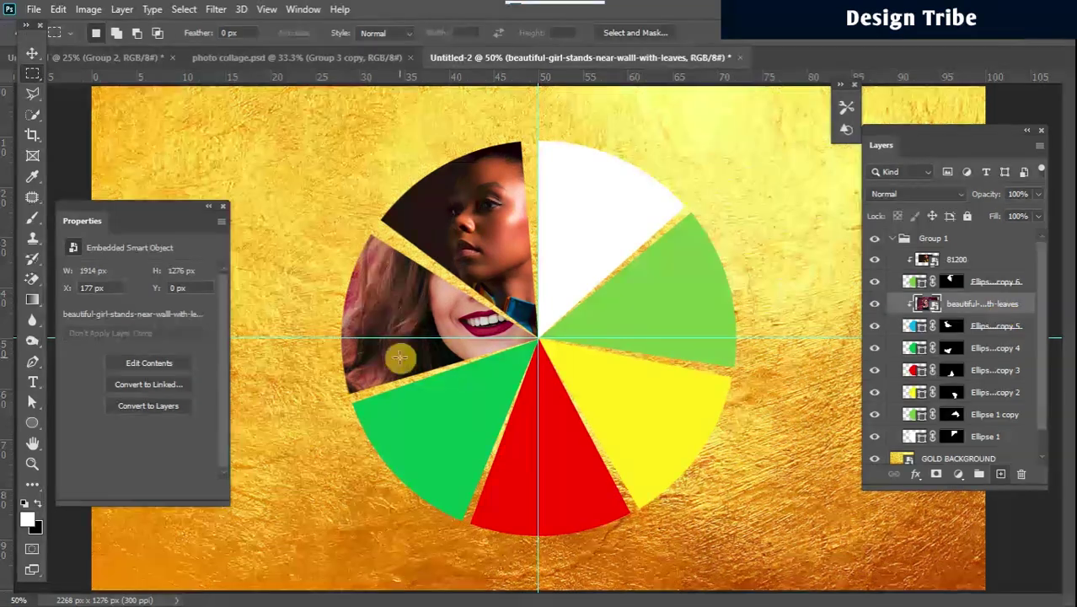
key(ctrl+t)
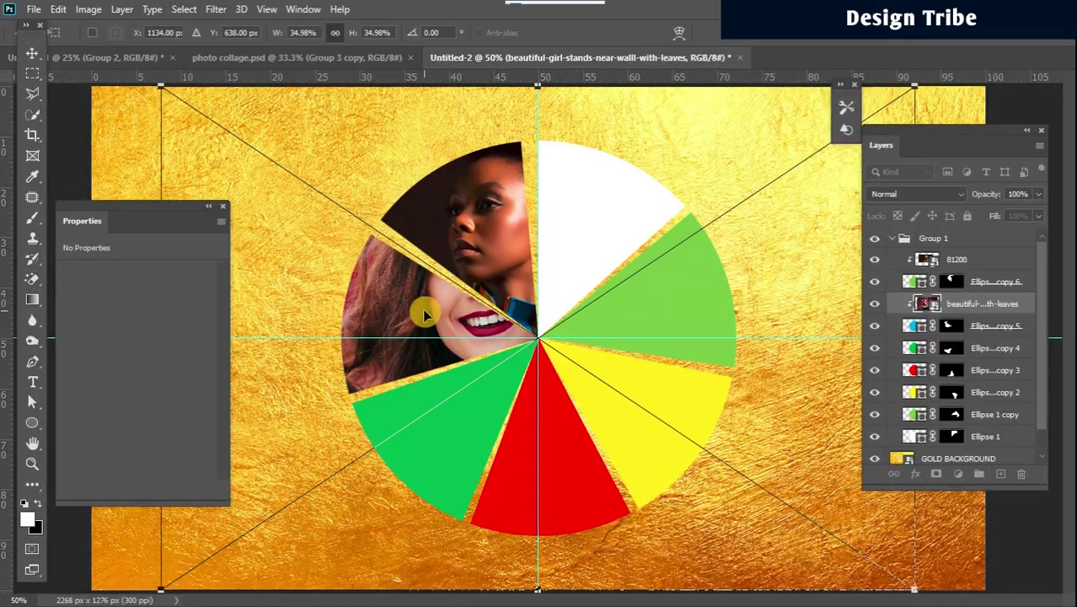
drag(420, 308, 357, 315)
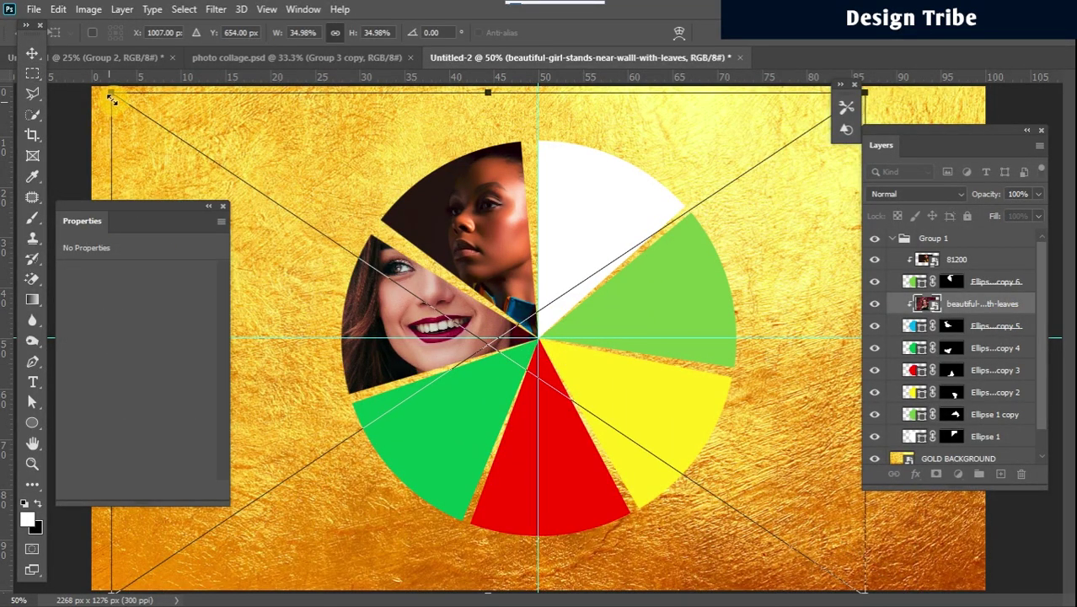
drag(111, 93, 332, 215)
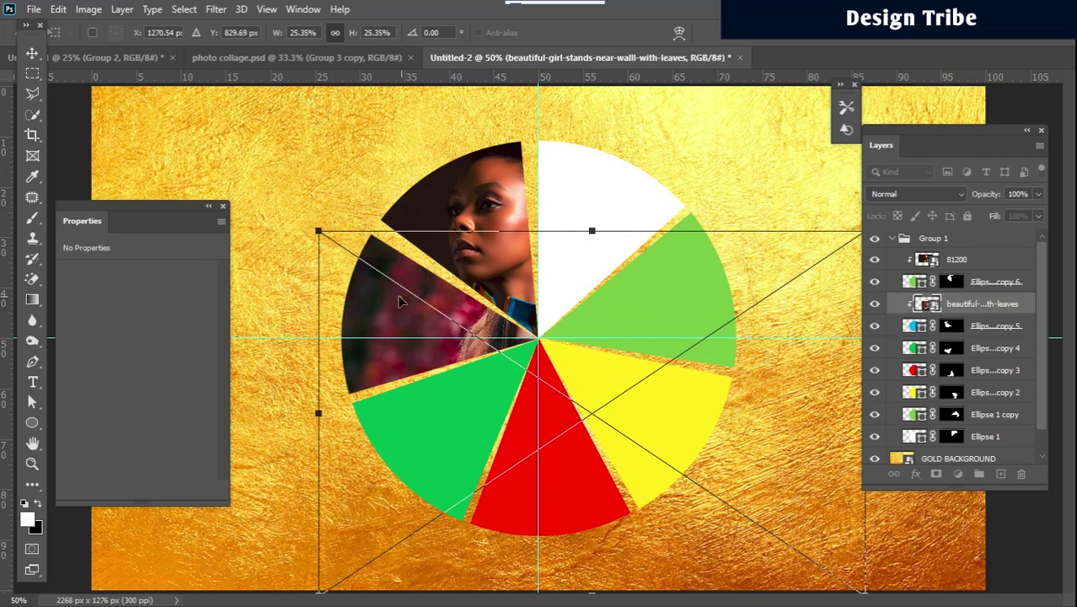
drag(402, 300, 269, 258)
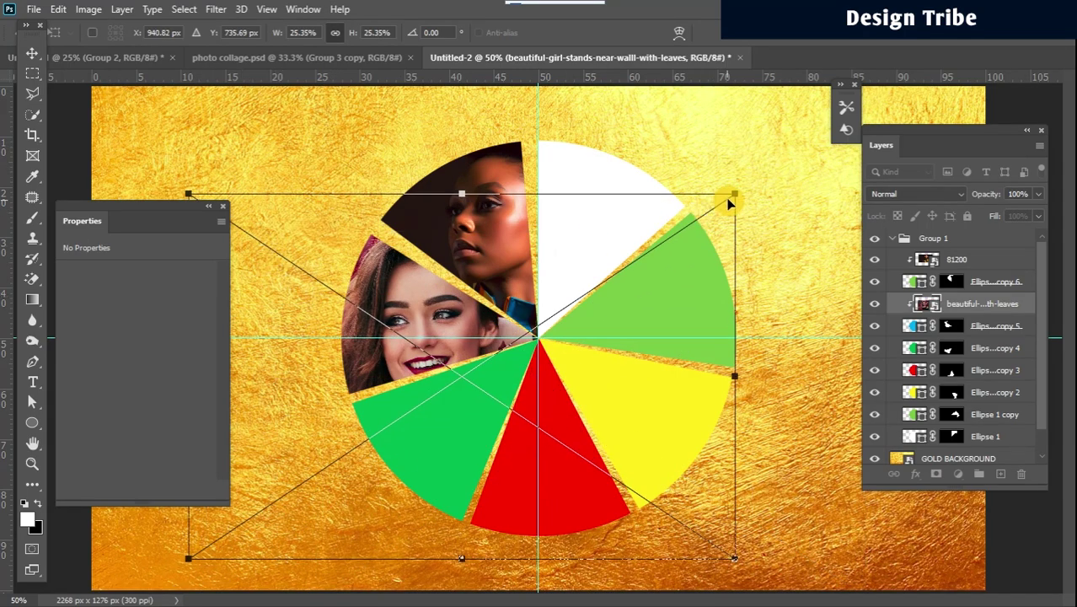
drag(735, 193, 655, 250)
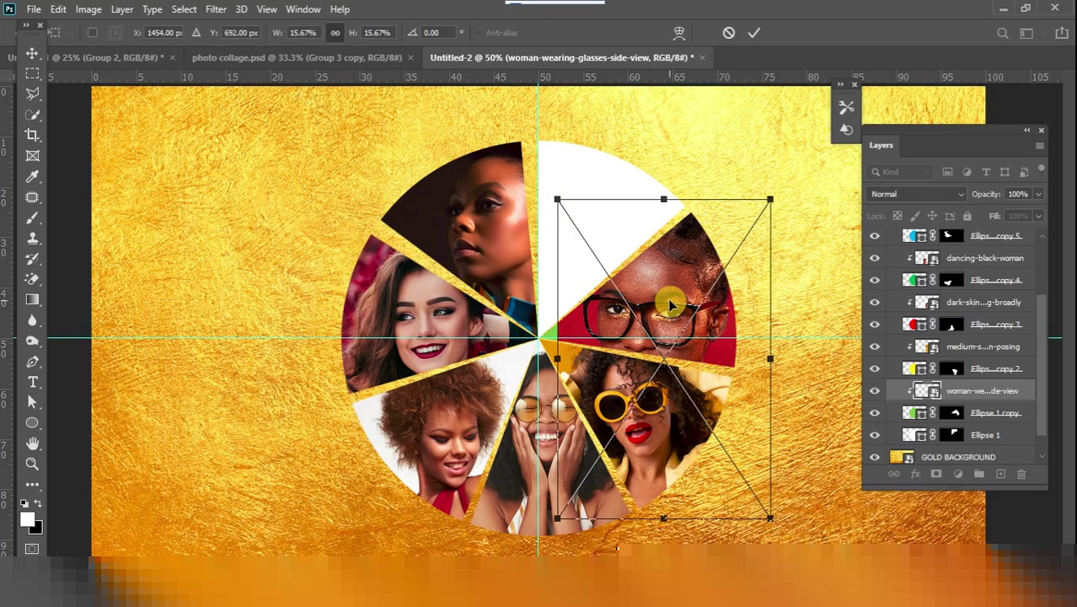
drag(673, 307, 682, 312)
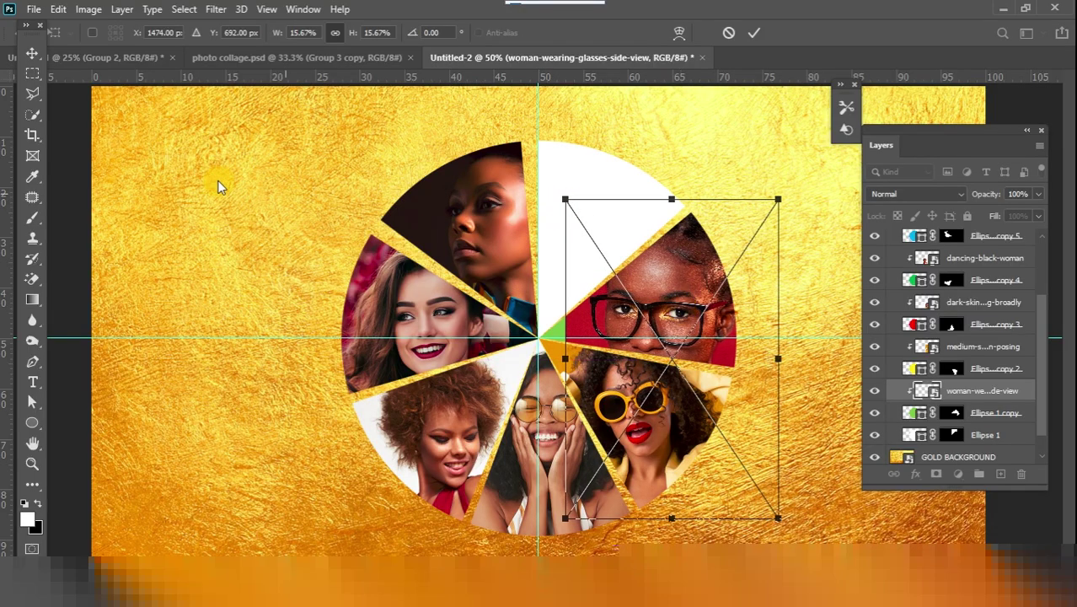
click(31, 73)
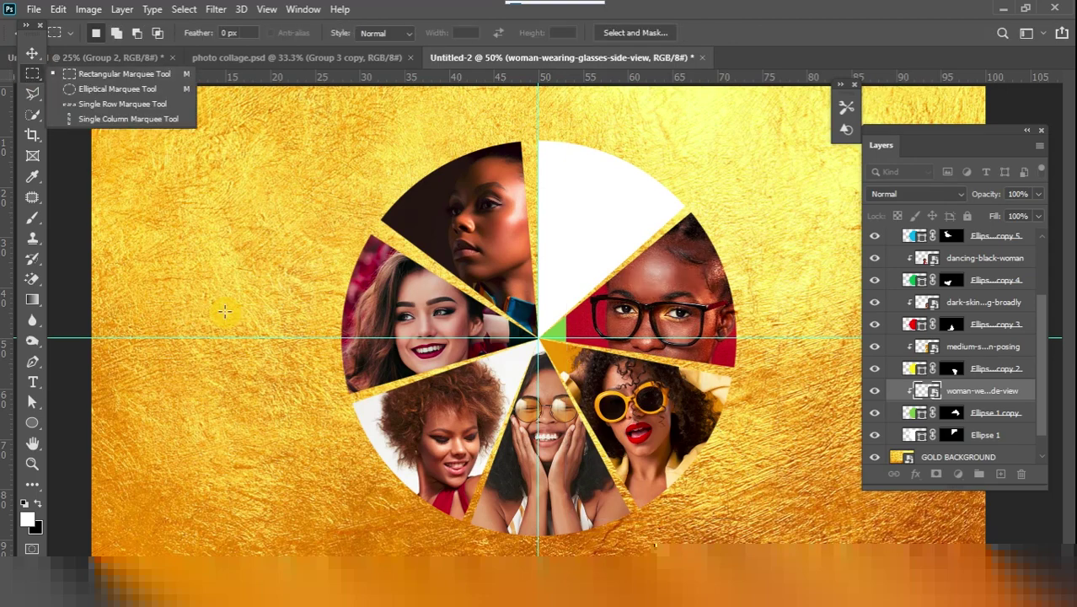
- Pick the Type tool with black text colour and collapse Group 1
click(34, 385)
click(34, 384)
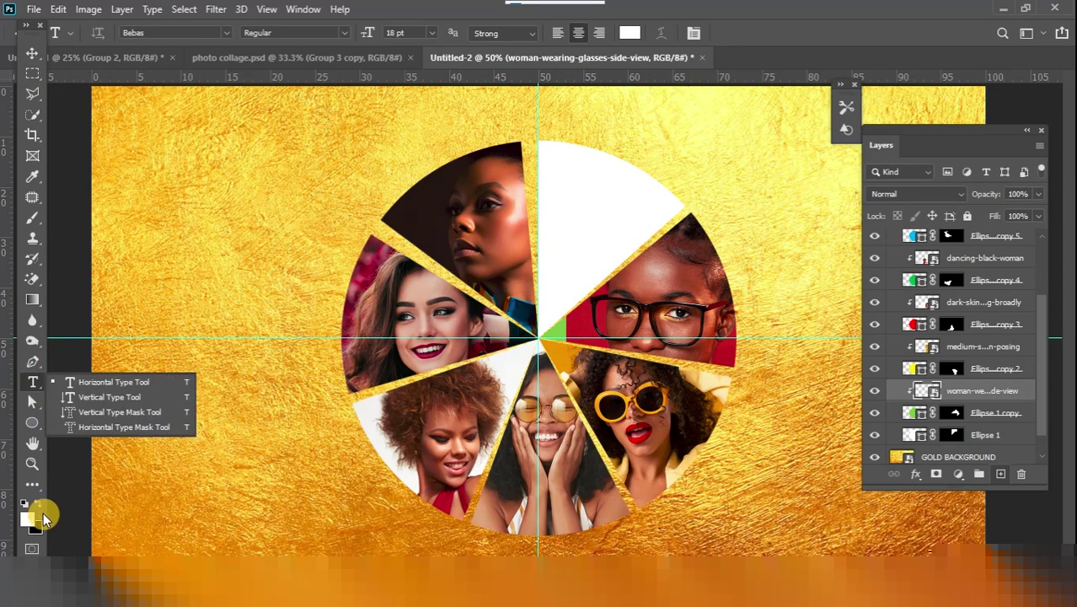
click(37, 503)
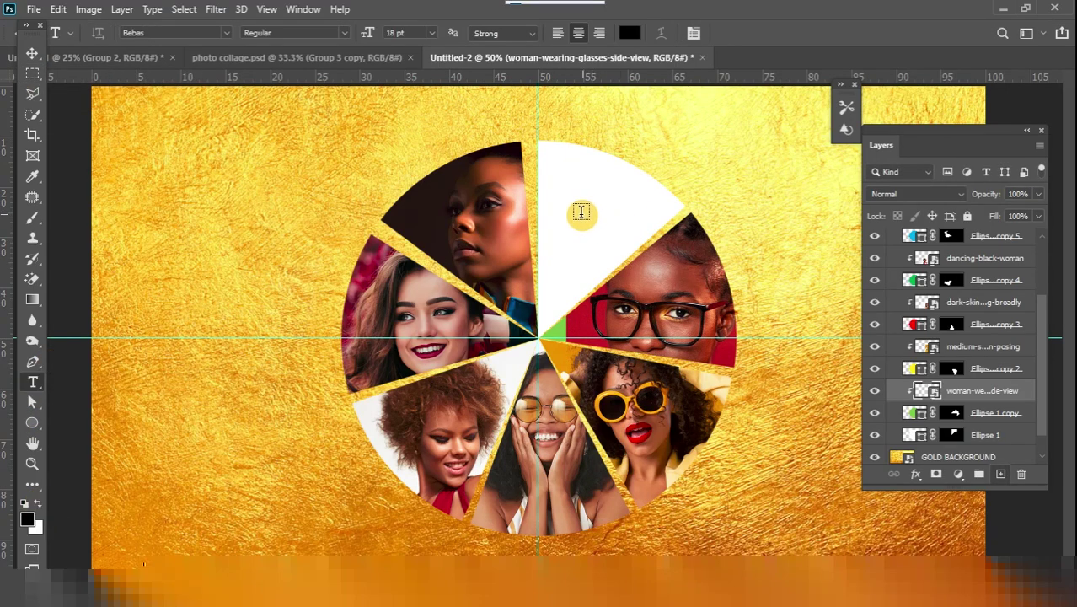
scroll(1042, 324, up, 3)
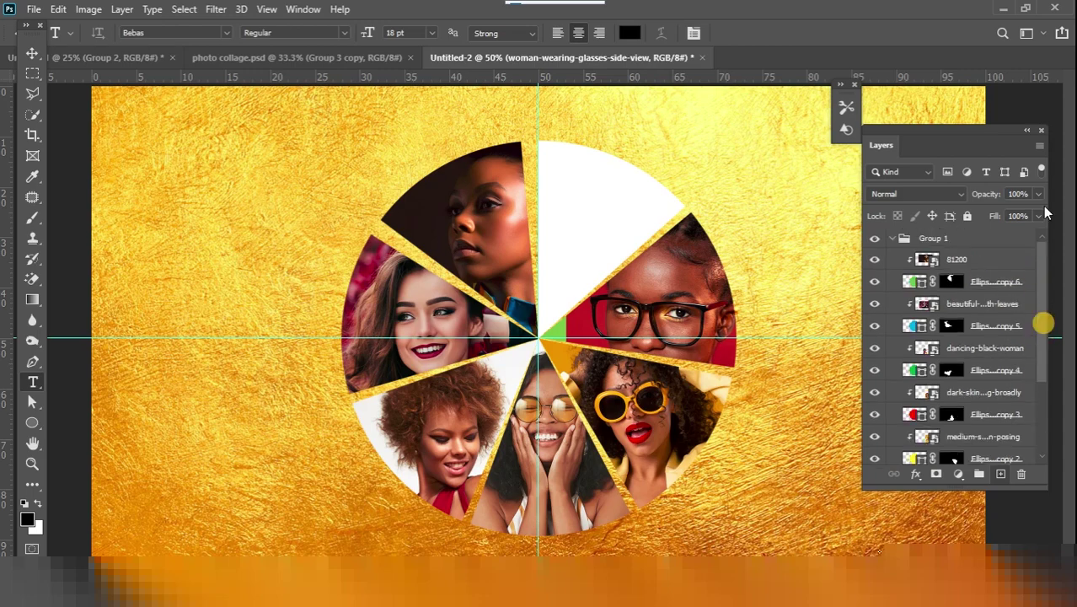
click(895, 238)
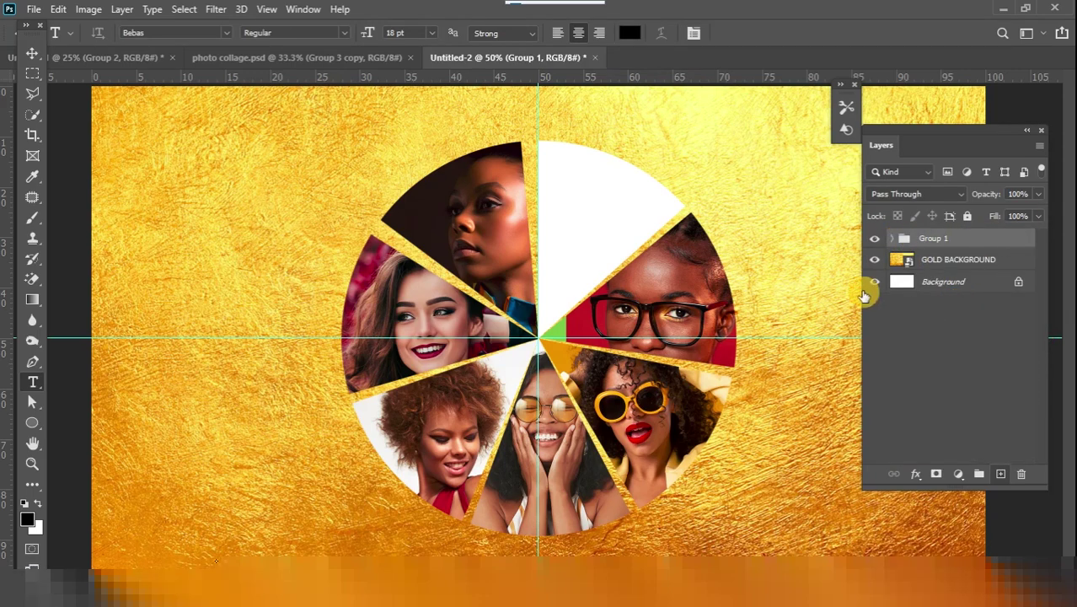
- Type 2023 in the white wedge with SHOOTS on the next line at 12 pt
click(580, 214)
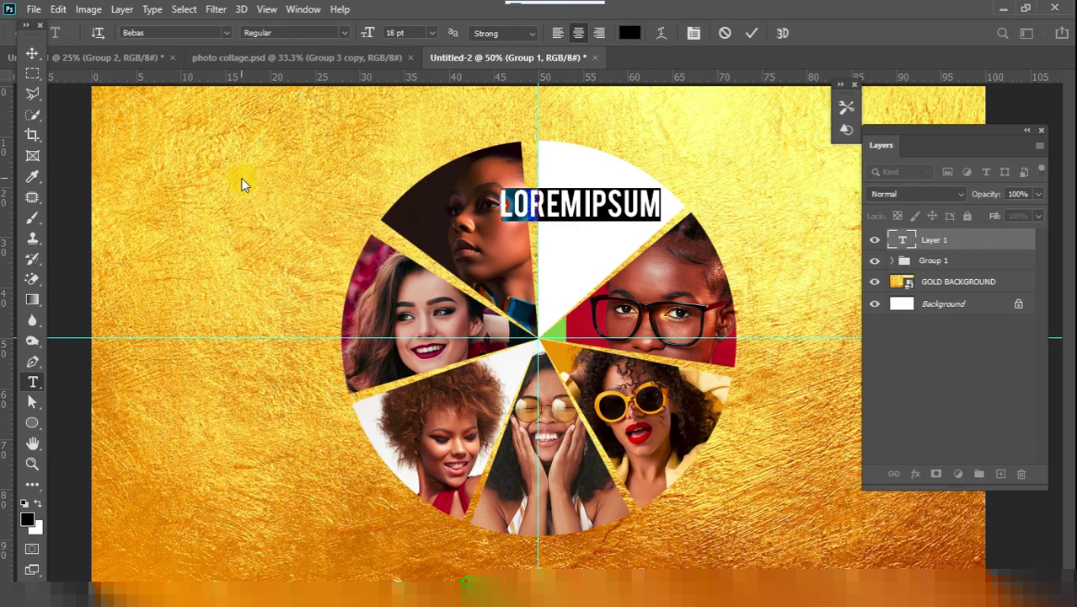
text(2023)
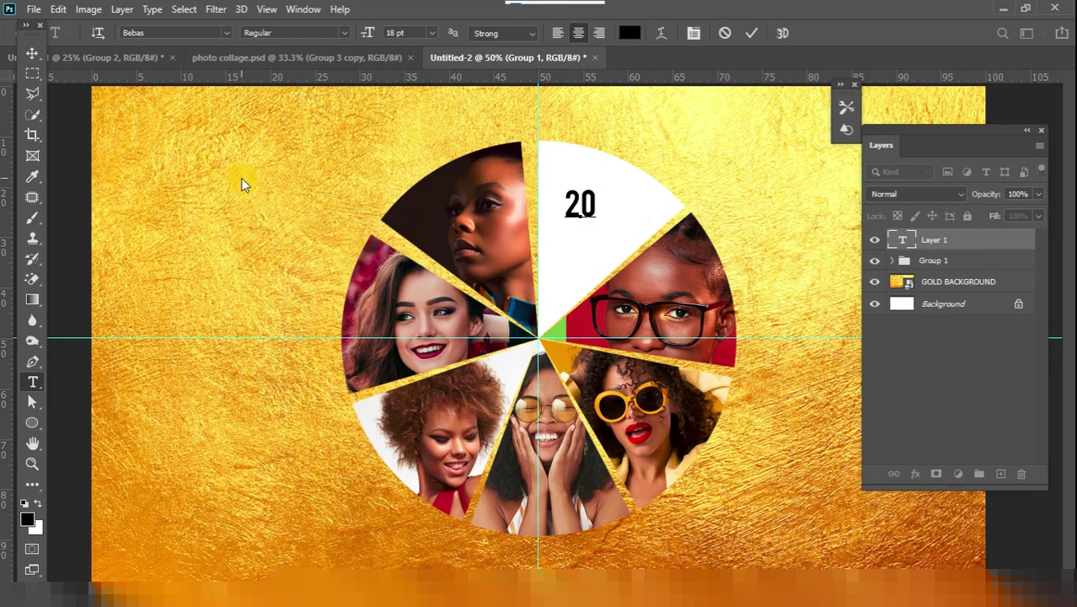
key(Return)
text(SHOOTS)
key(shift+Home)
click(430, 32)
click(419, 128)
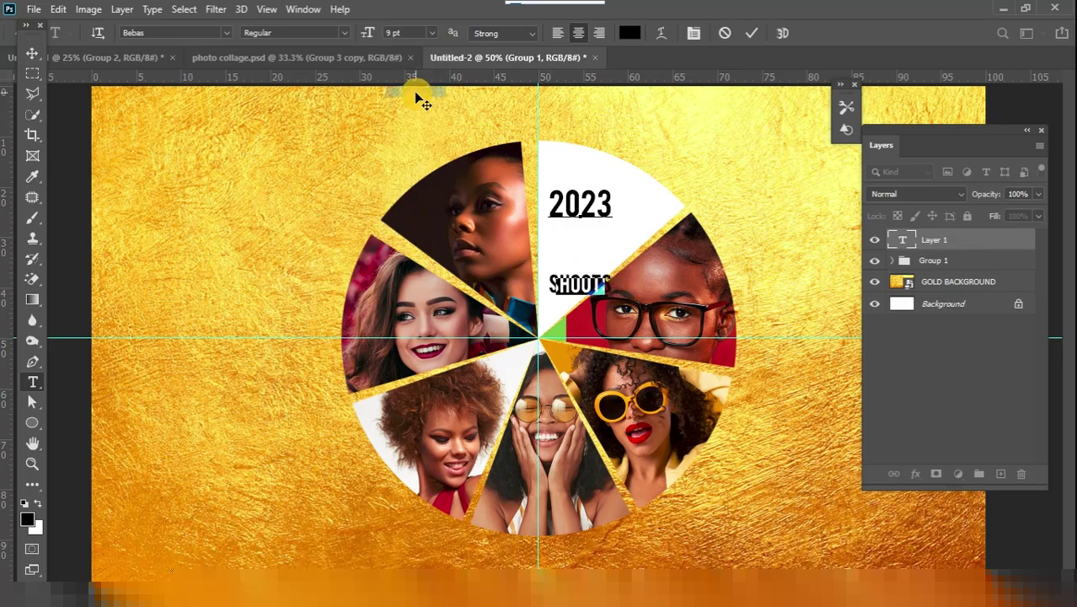
- Tighten the leading between 2023 and SHOOTS in the Character panel and commit the text
click(693, 33)
drag(674, 217, 839, 200)
drag(799, 232, 758, 284)
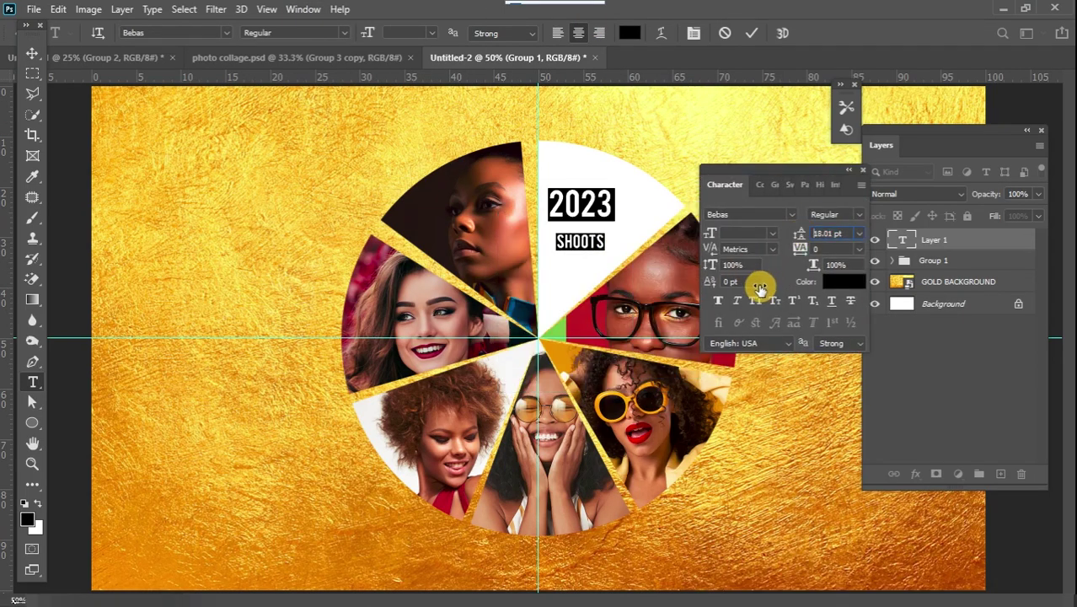
click(32, 54)
click(32, 74)
double_click(721, 169)
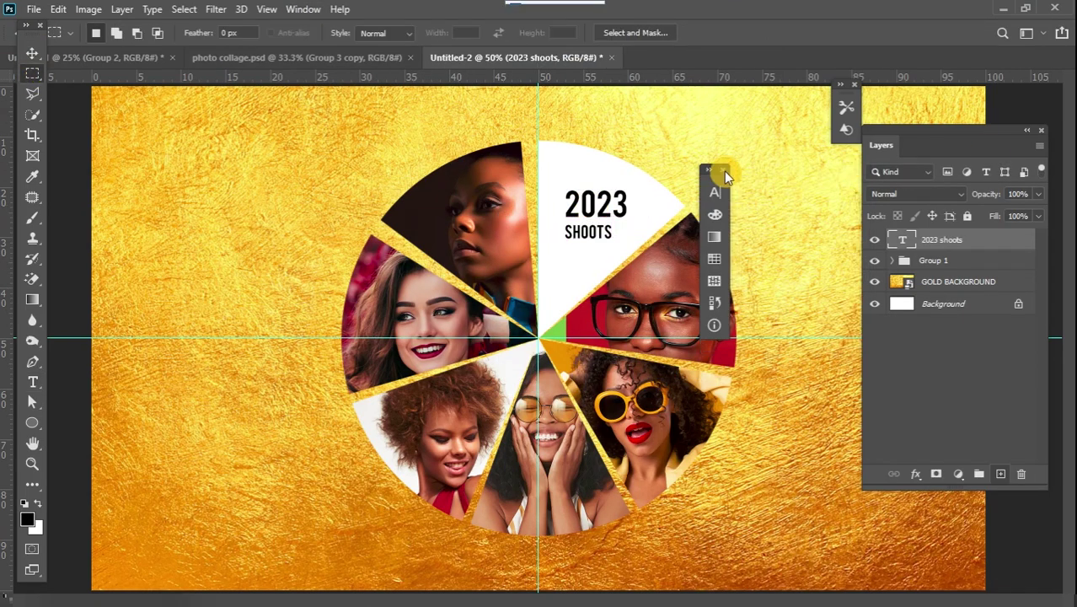
click(724, 169)
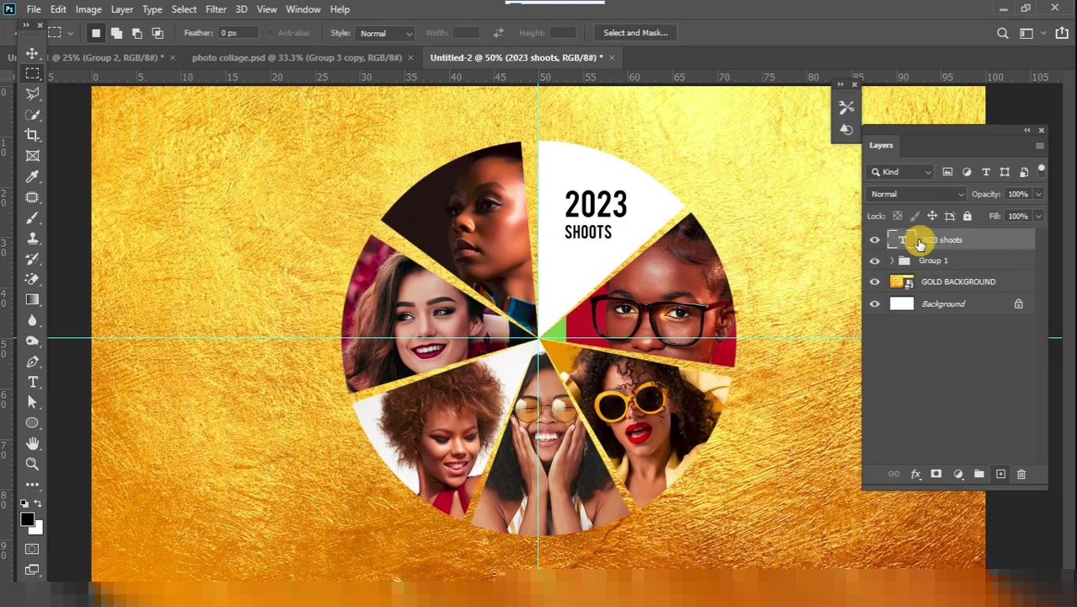
- Add a layer mask to Group 1 and draw a circle centred on the pie
click(978, 264)
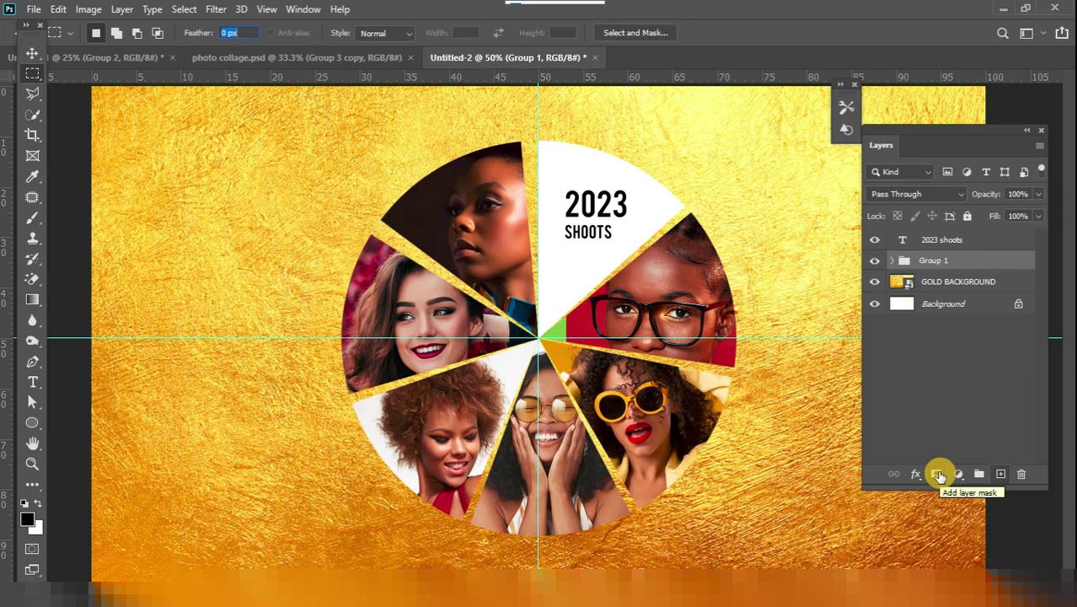
click(938, 474)
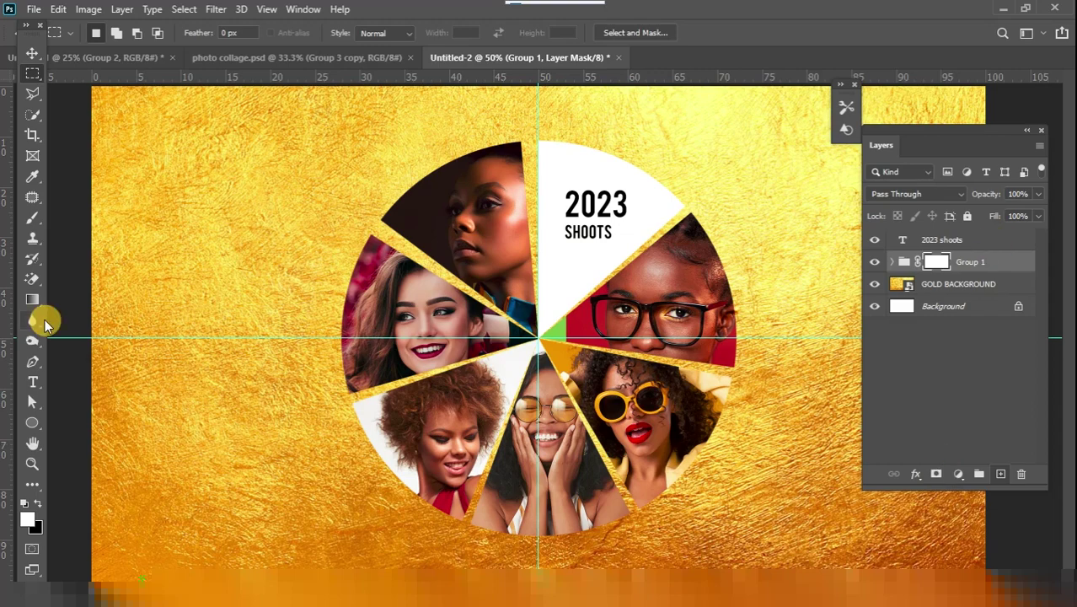
click(34, 422)
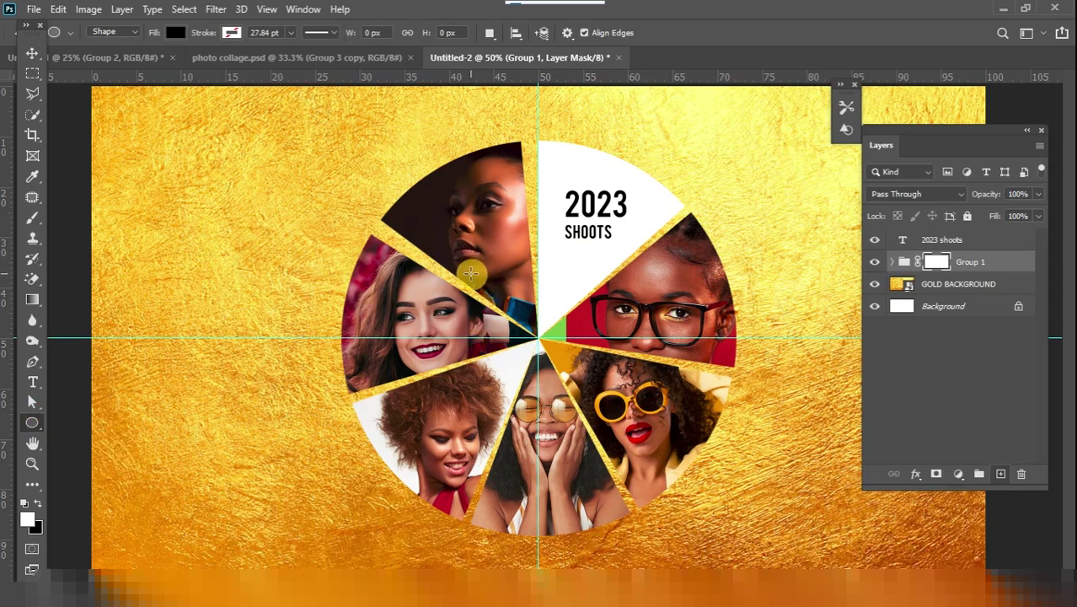
drag(471, 272, 622, 392)
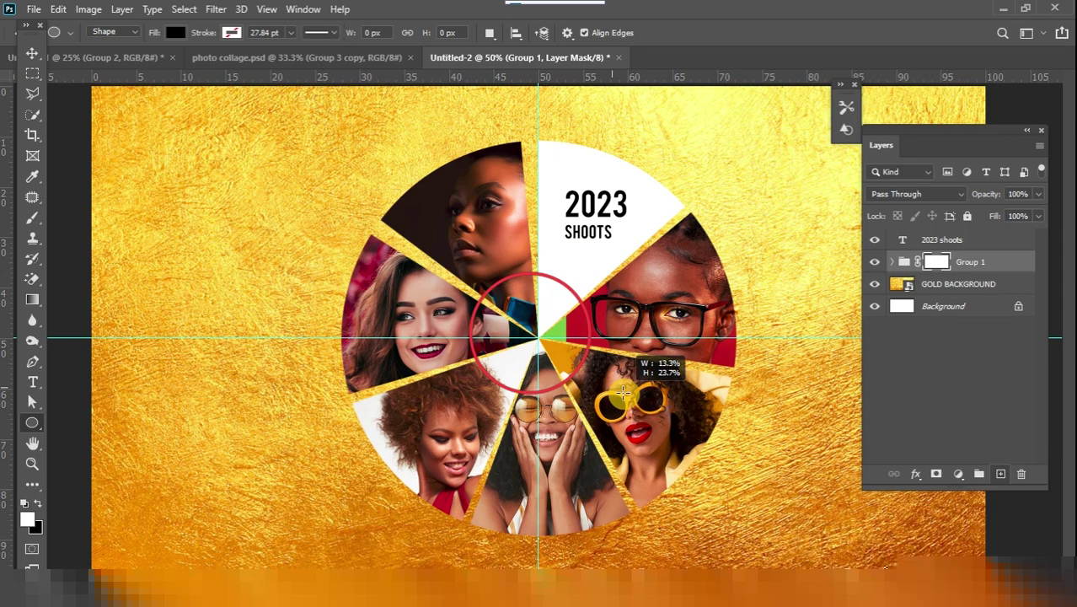
drag(622, 392, 624, 398)
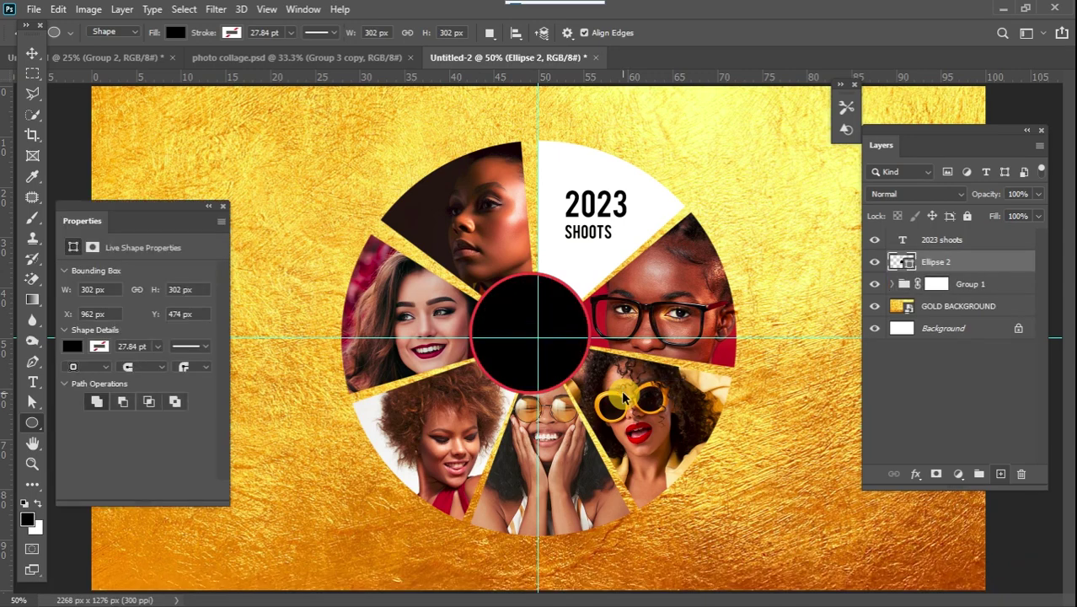
click(32, 53)
drag(522, 324, 529, 317)
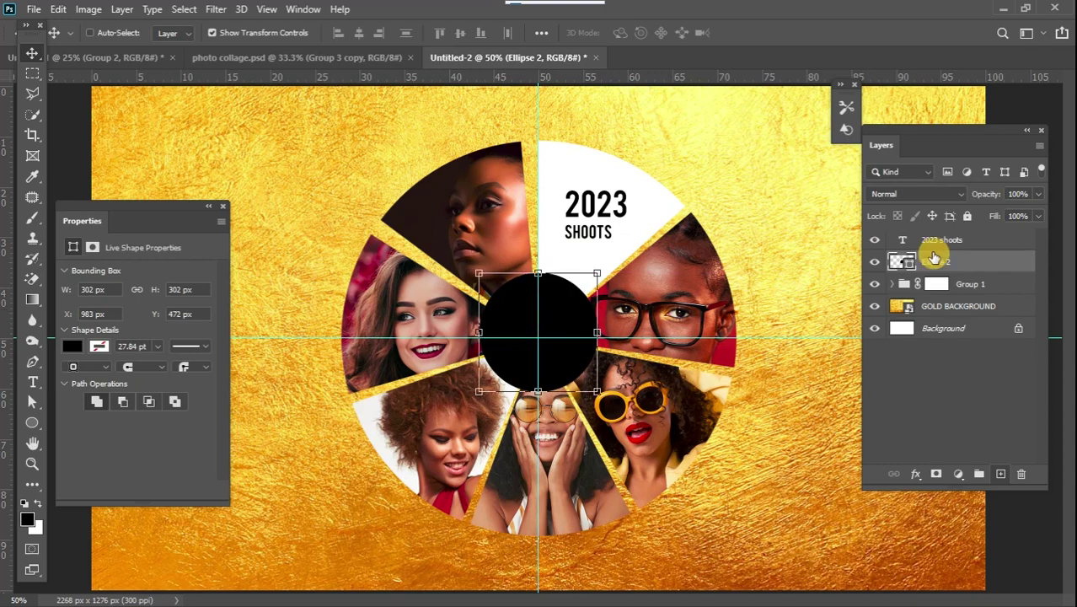
- Use the circle's selection on Group 1's mask to cut the centre hole, and hide Ellipse 2
ctrl+click(910, 266)
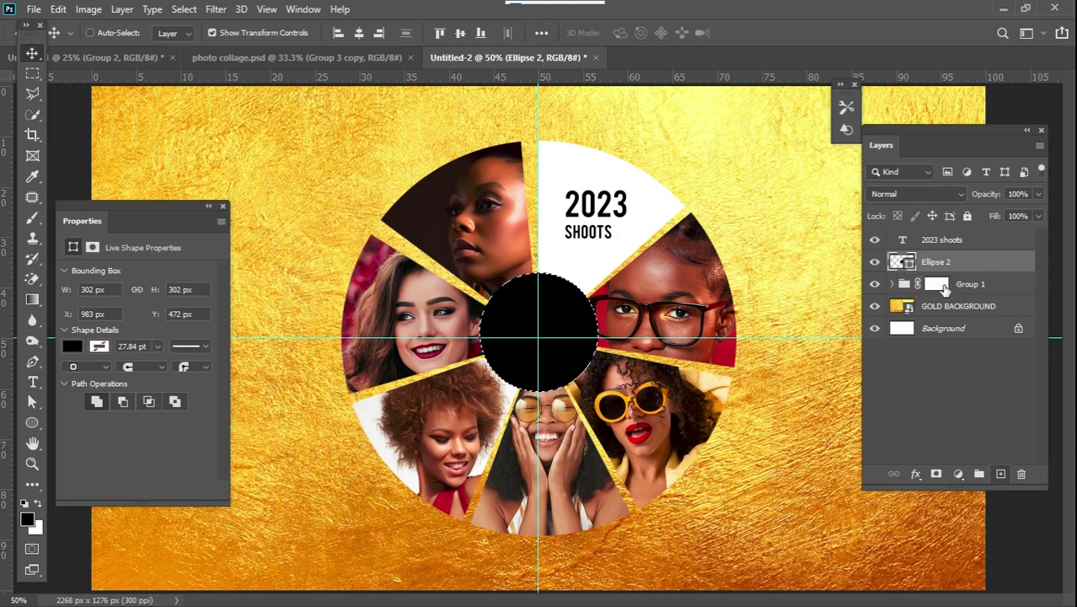
click(942, 285)
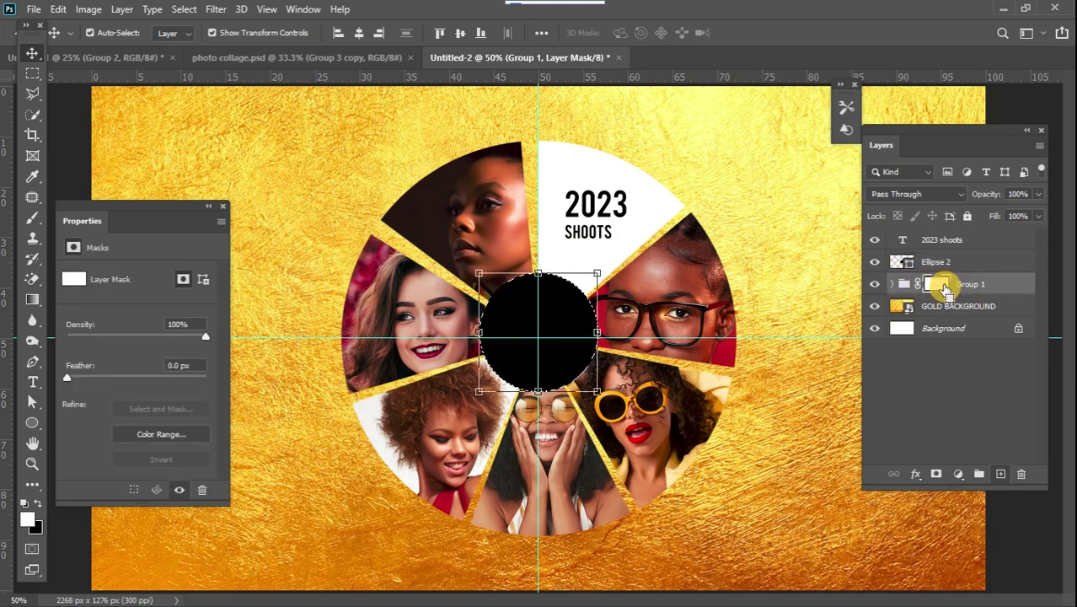
click(874, 261)
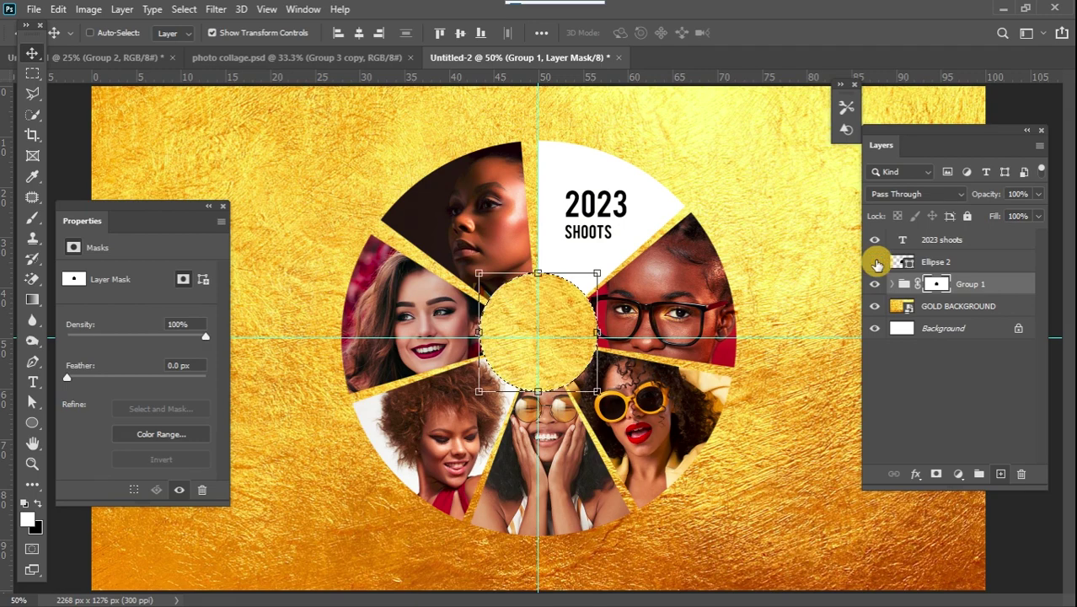
click(32, 73)
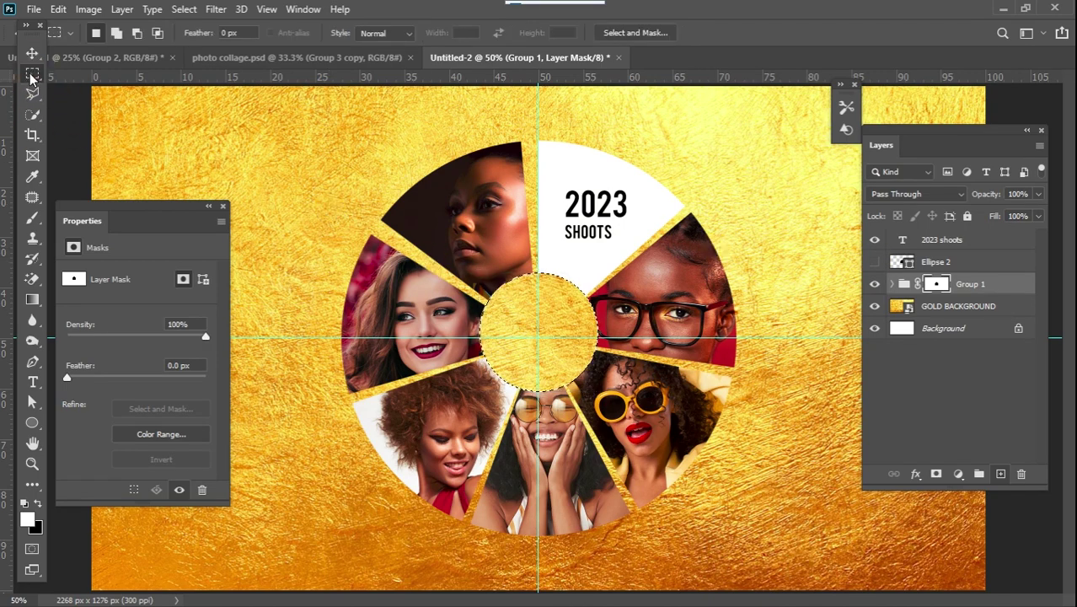
- Show Ellipse 2 again and scale it to about 81%, nudging it back to centre
click(467, 226)
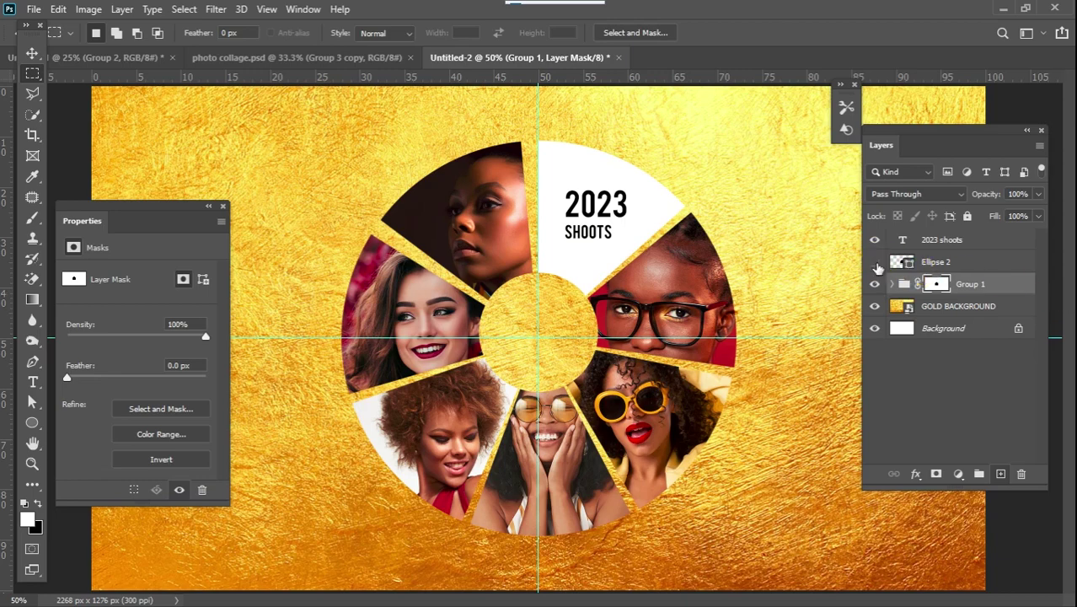
click(875, 261)
click(963, 266)
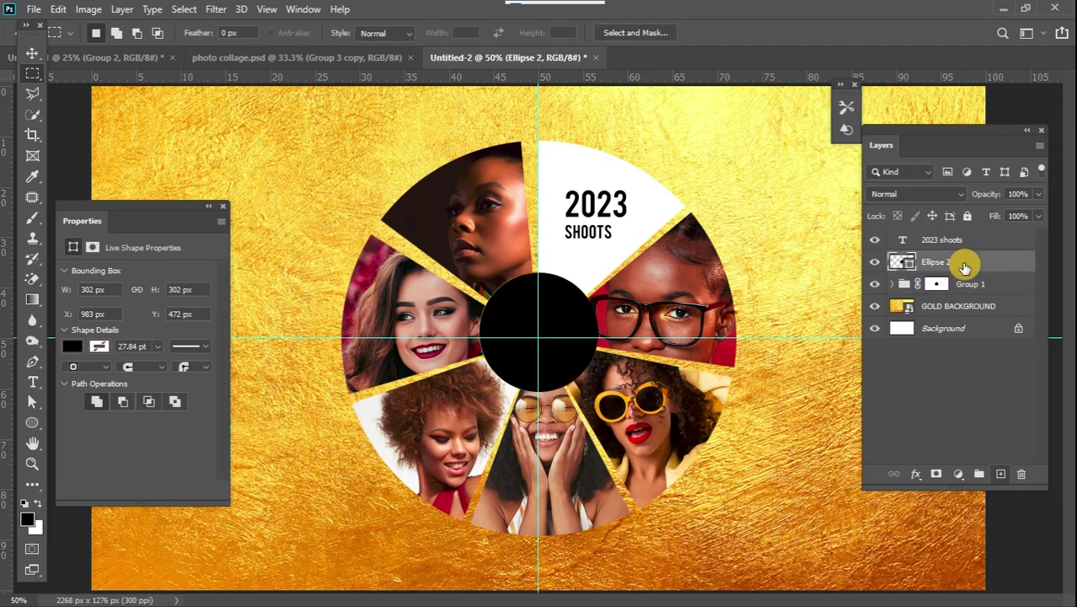
key(ctrl+t)
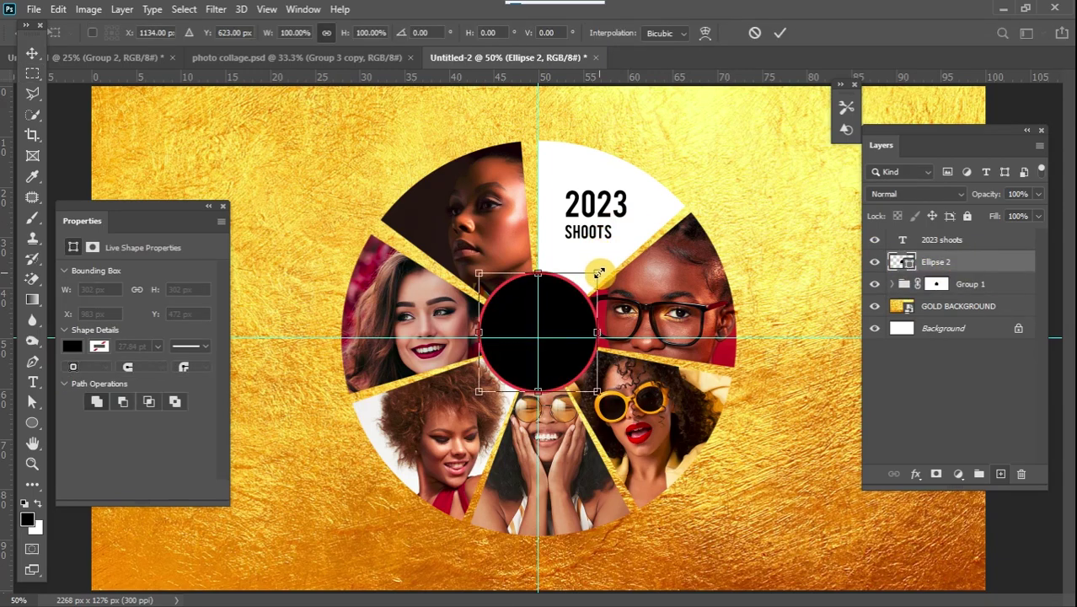
drag(598, 272, 563, 316)
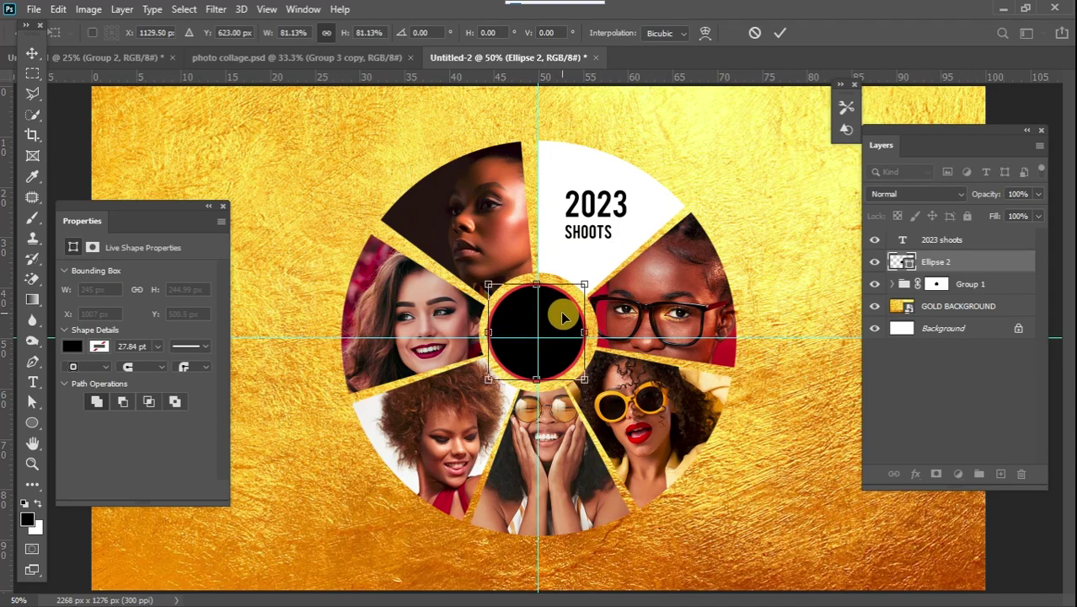
key(Right)
key(Right)
key(Right)
key(Right)
key(Right)
key(Right)
key(Right)
key(Right)
key(Down)
key(Down)
key(Left)
key(Left)
key(Down)
key(Down)
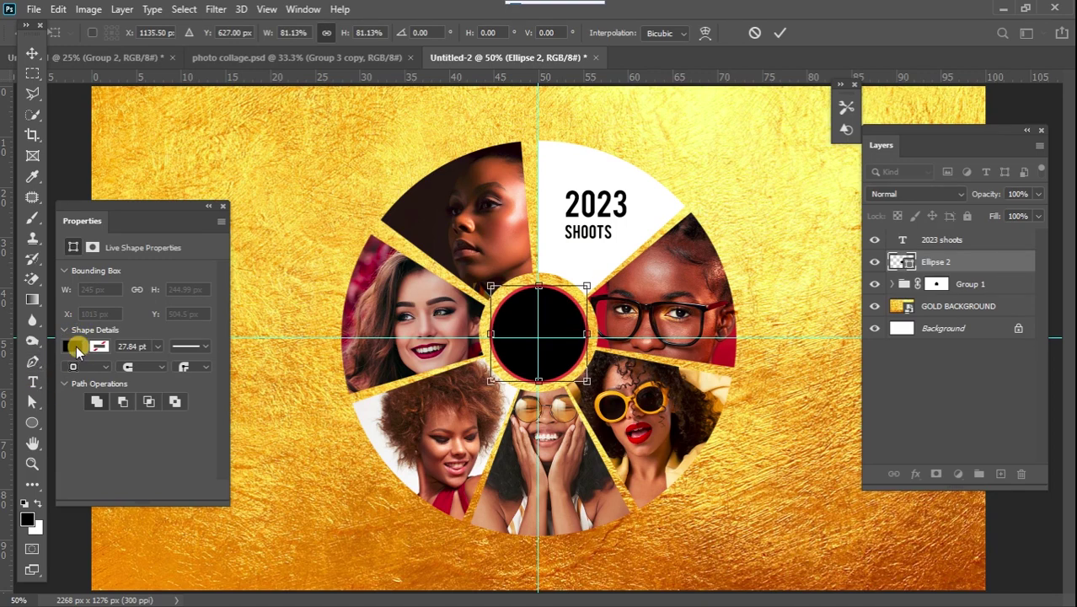
click(75, 351)
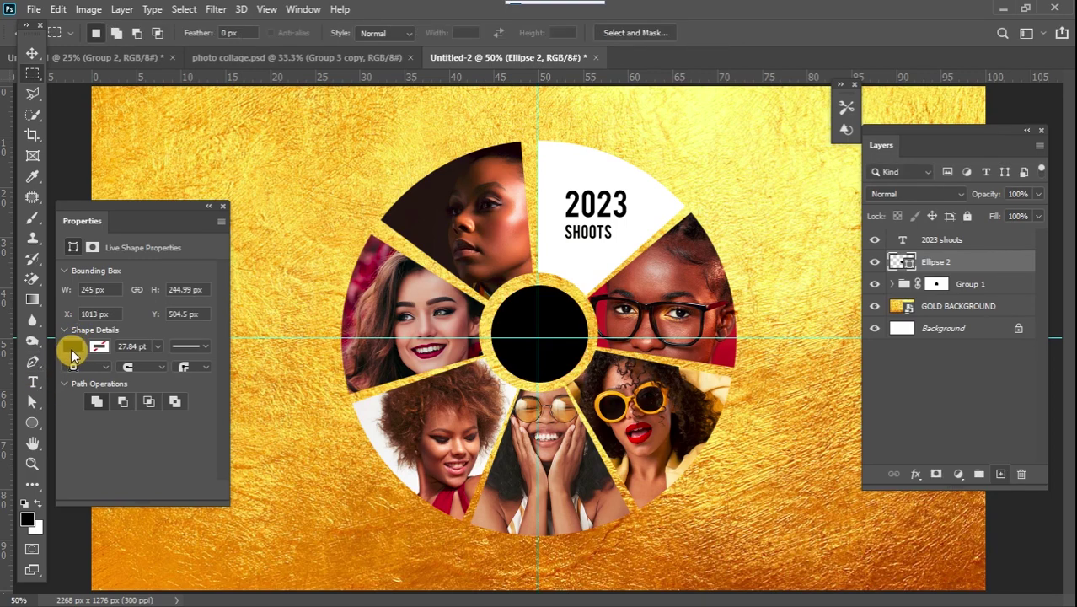
- Set the centre circle's fill colour to white
click(71, 354)
click(89, 421)
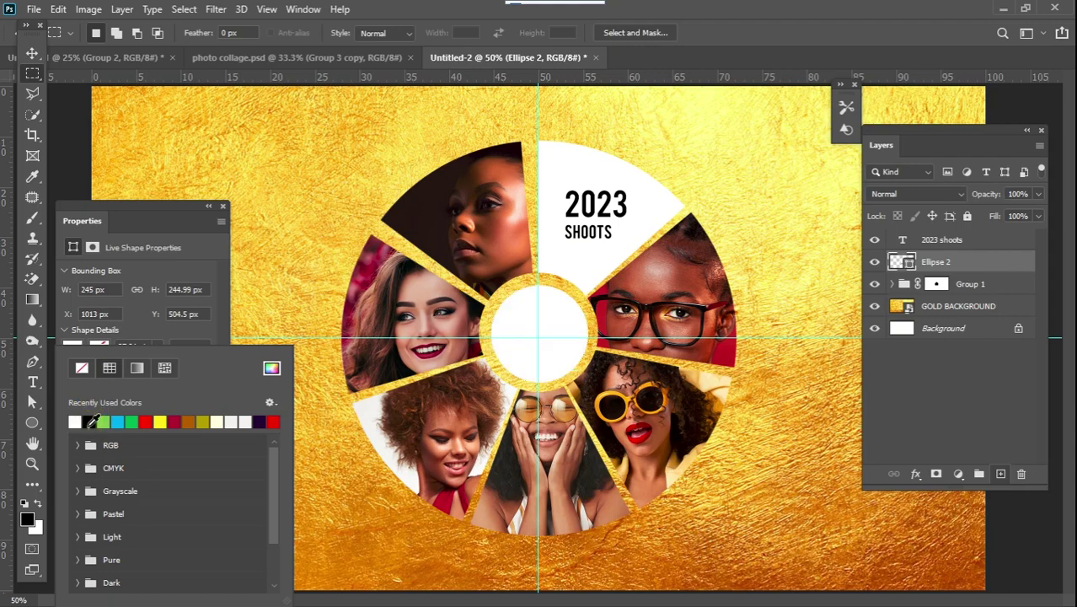
click(32, 72)
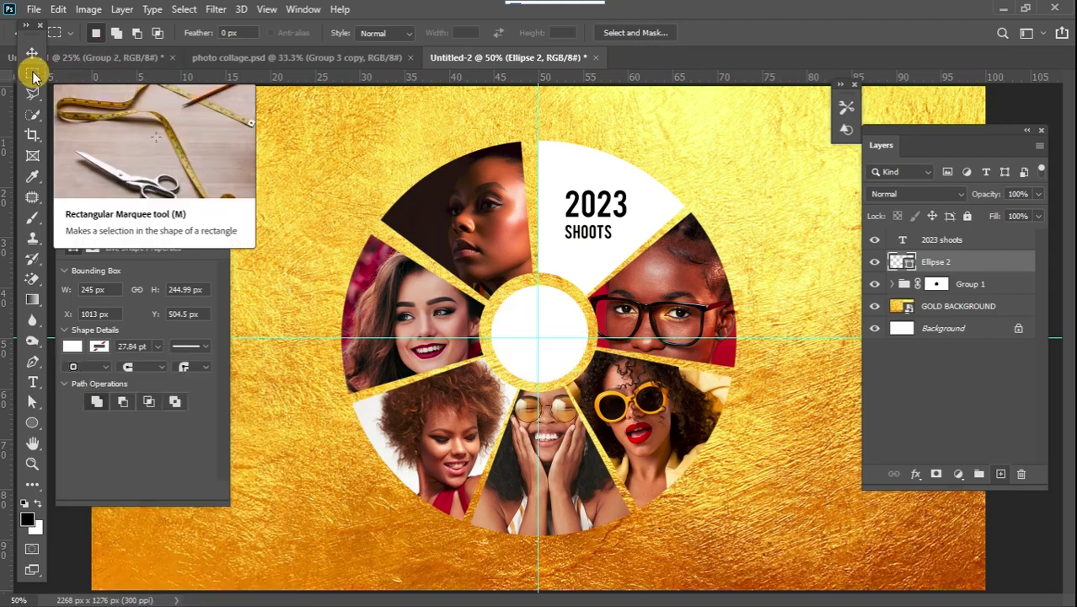
click(31, 54)
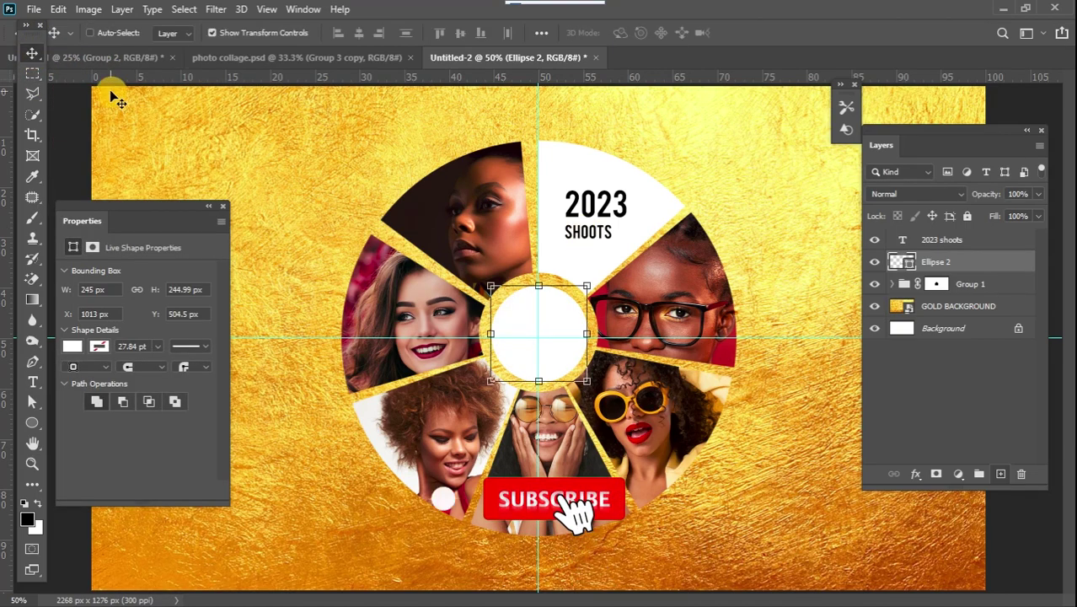
click(35, 74)
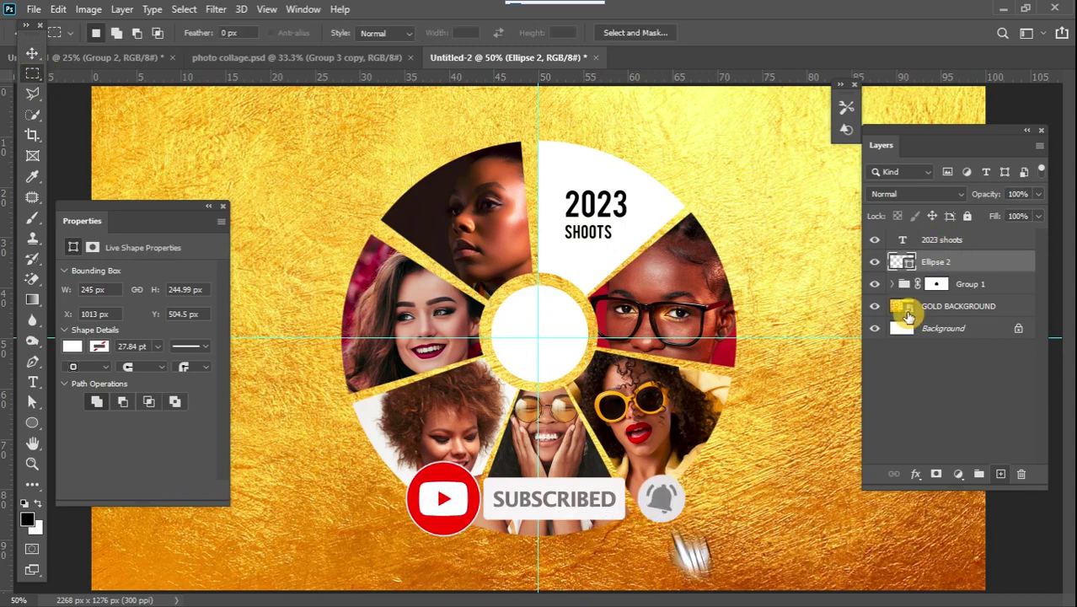
- Give the smiling-woman wedge on the left a yellow stroke
click(894, 284)
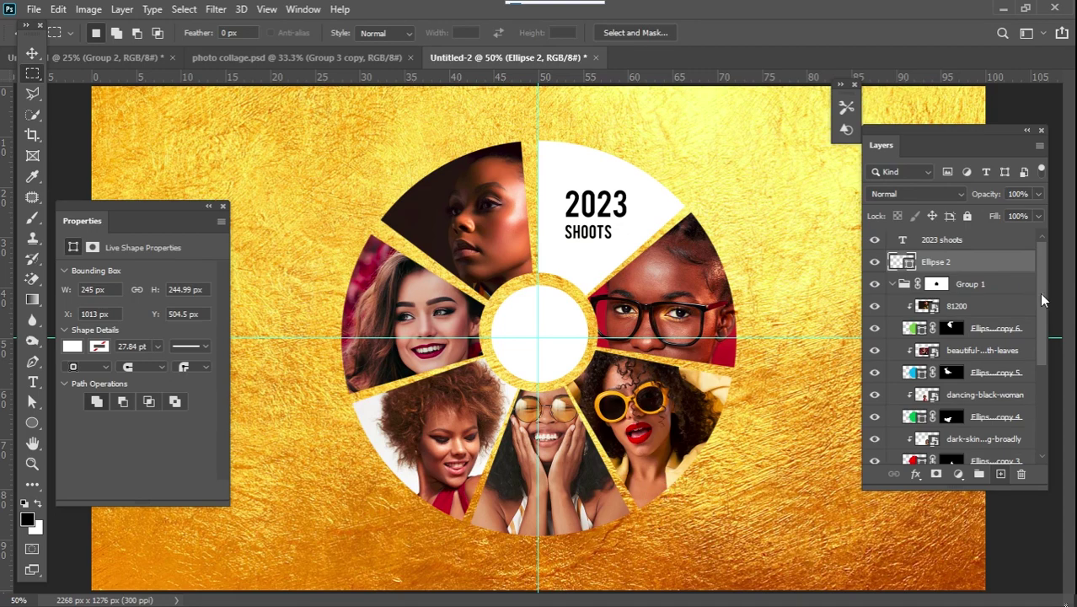
drag(1042, 301, 1044, 316)
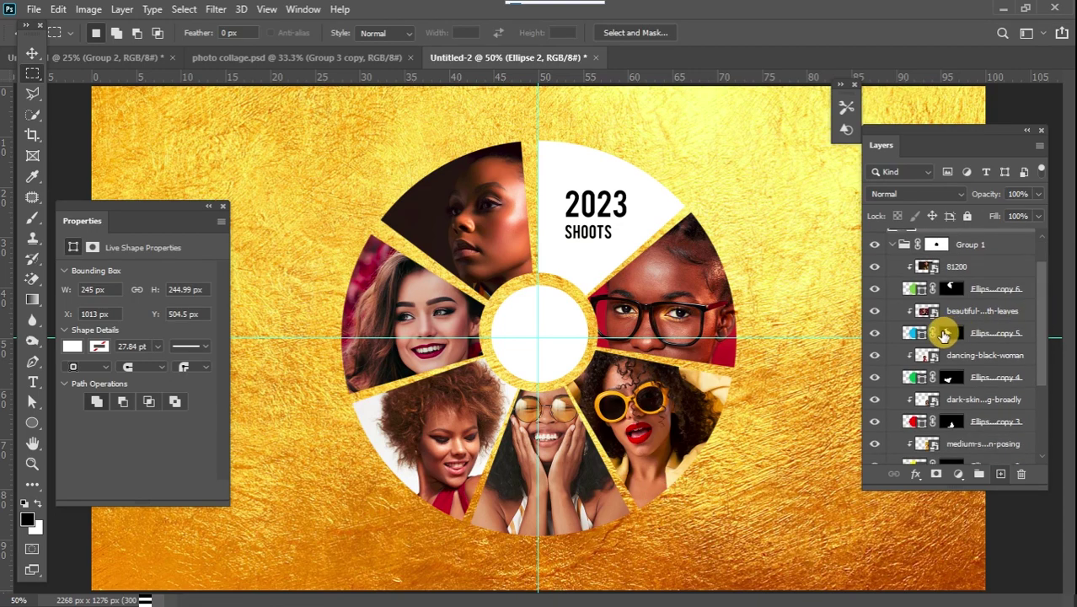
click(875, 335)
click(875, 335)
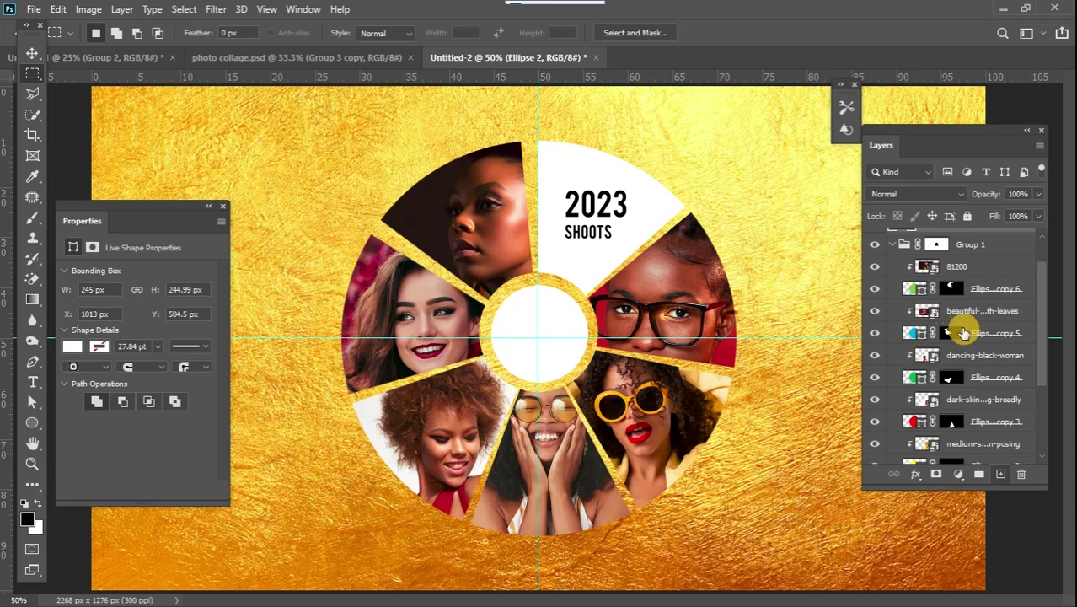
click(987, 335)
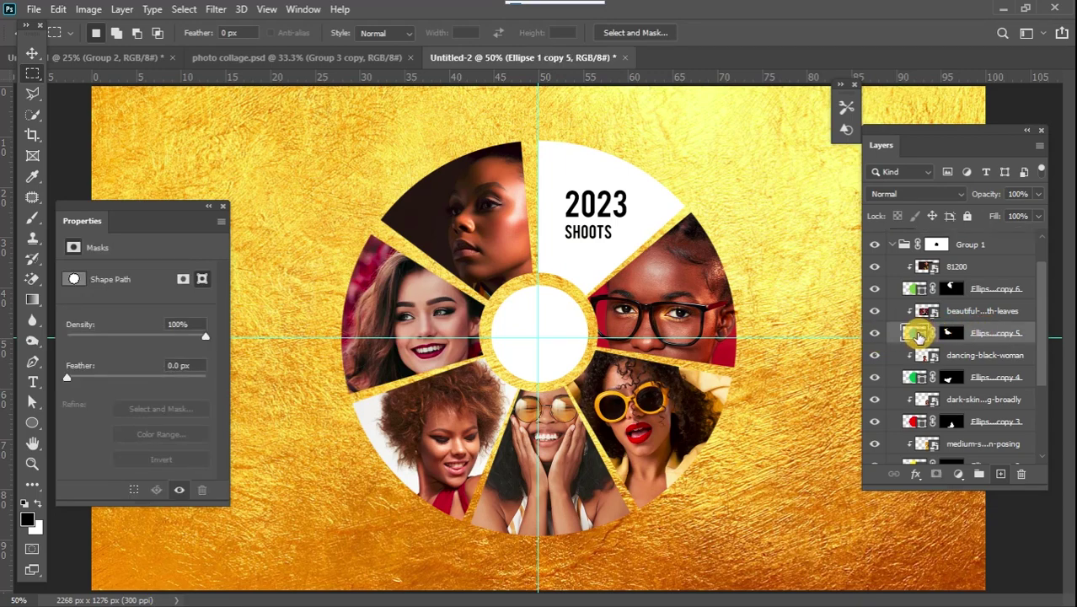
click(32, 421)
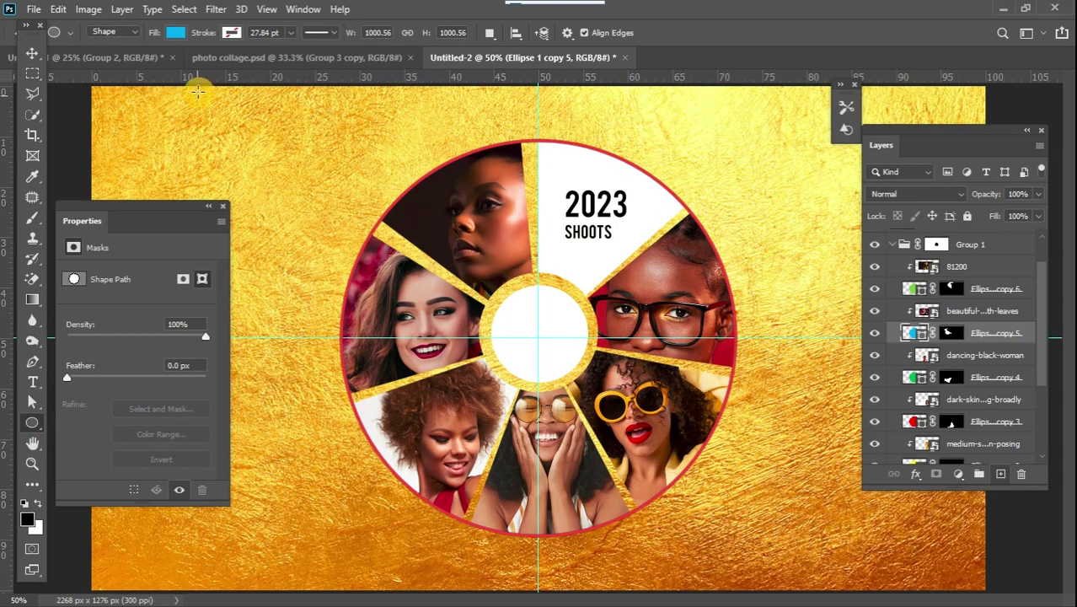
click(232, 33)
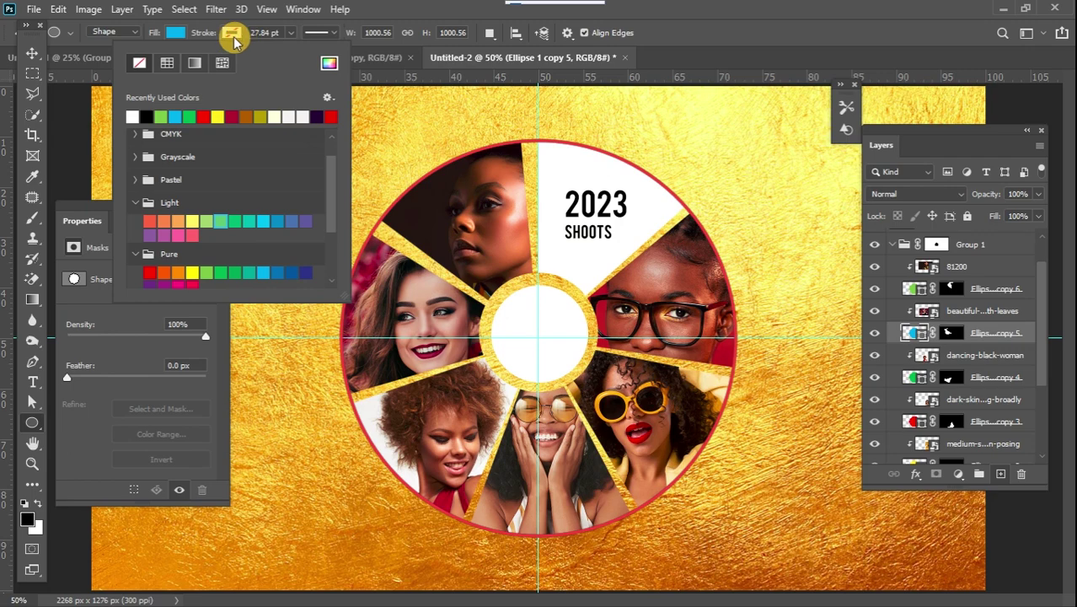
click(217, 116)
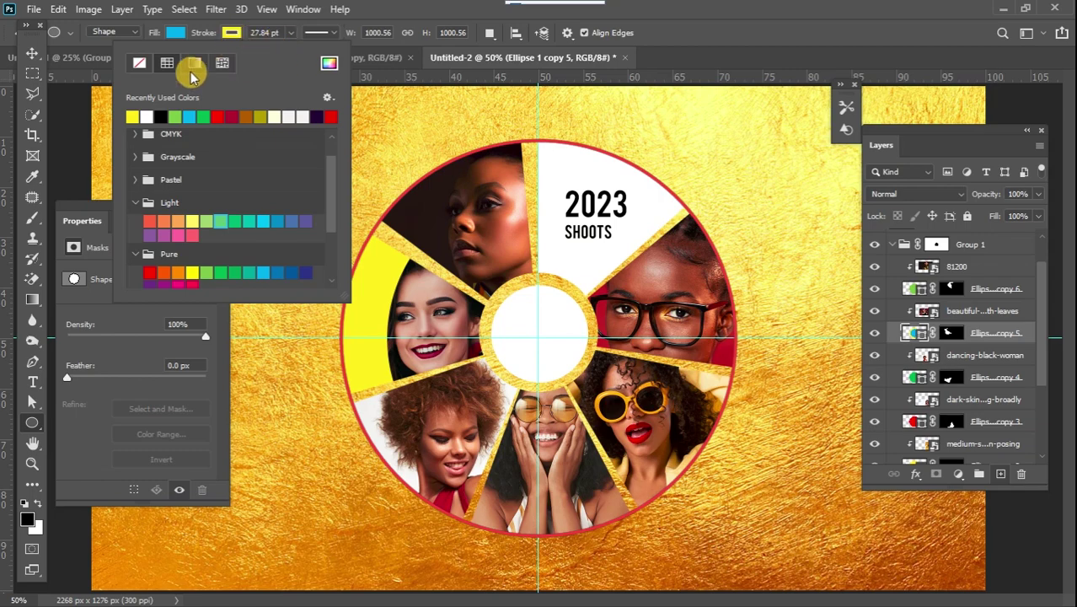
click(32, 52)
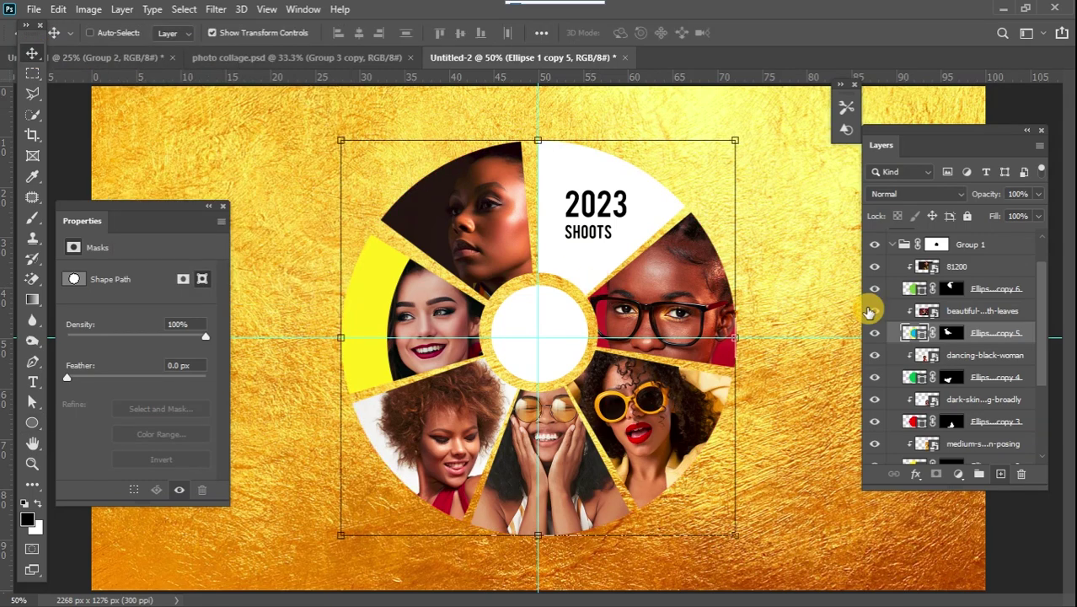
- Give the bottom wedge (Ellipse 1 copy 3) a blue stroke
click(982, 423)
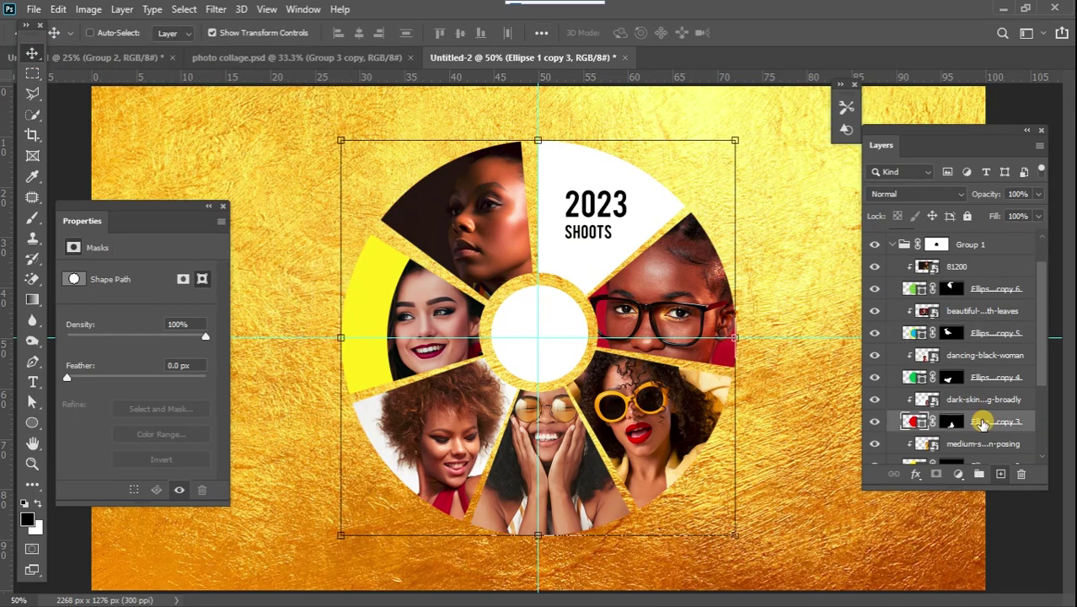
click(917, 426)
click(32, 423)
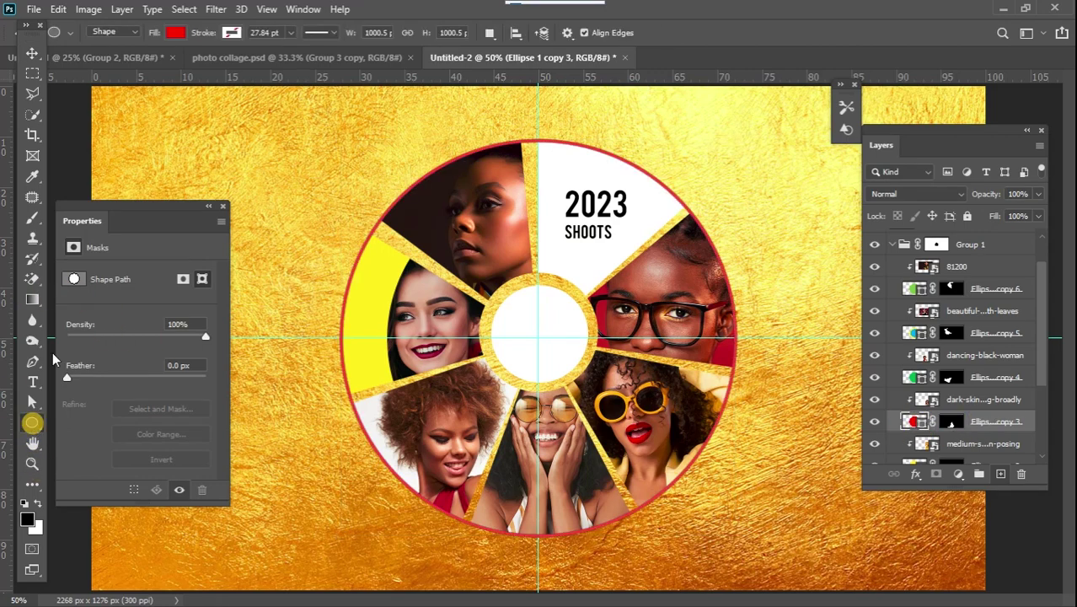
click(231, 32)
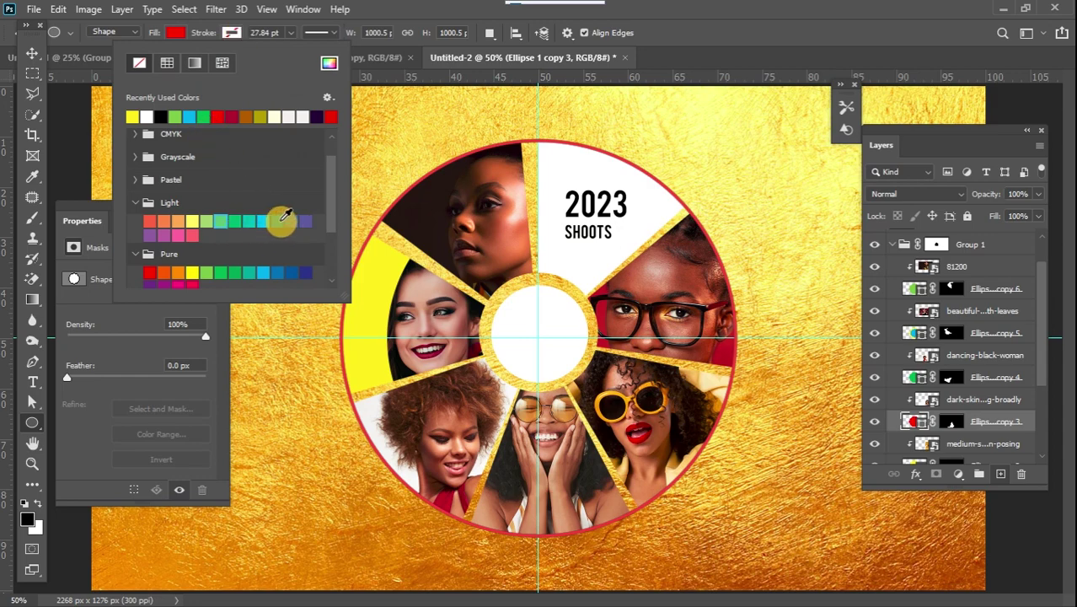
click(279, 220)
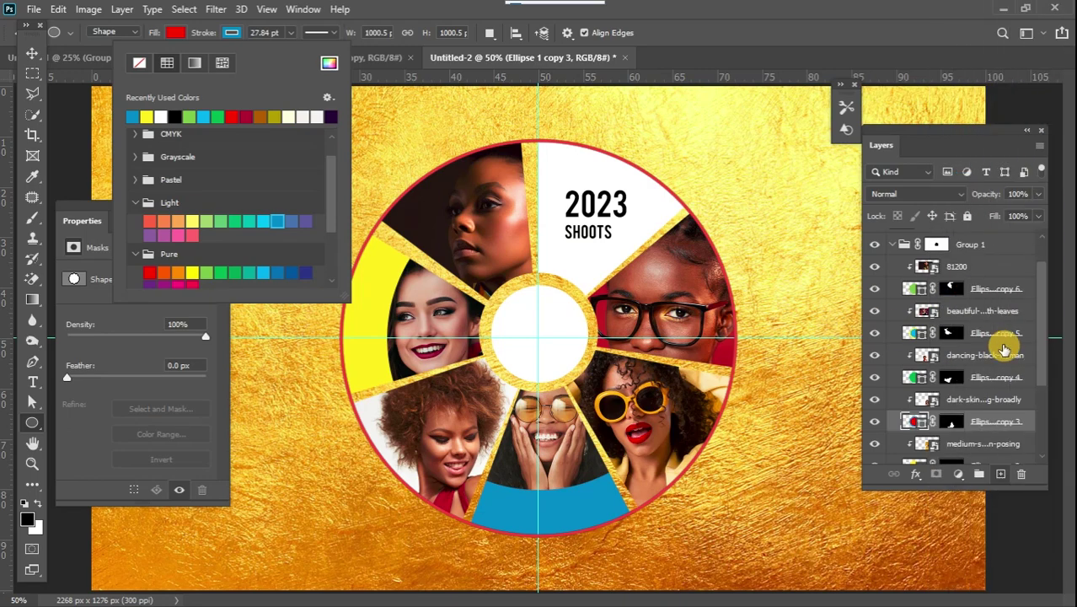
click(1042, 348)
- Give the right wedge (Ellipse 1 copy) a pure green stroke
scroll(1045, 381, down, 3)
scroll(1044, 381, down, 3)
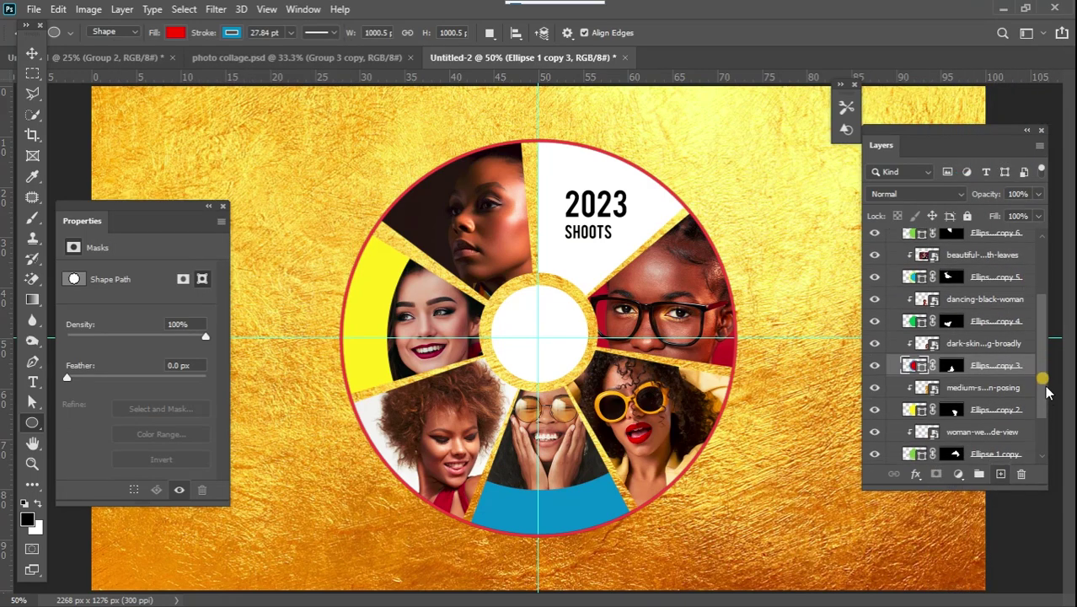
click(988, 407)
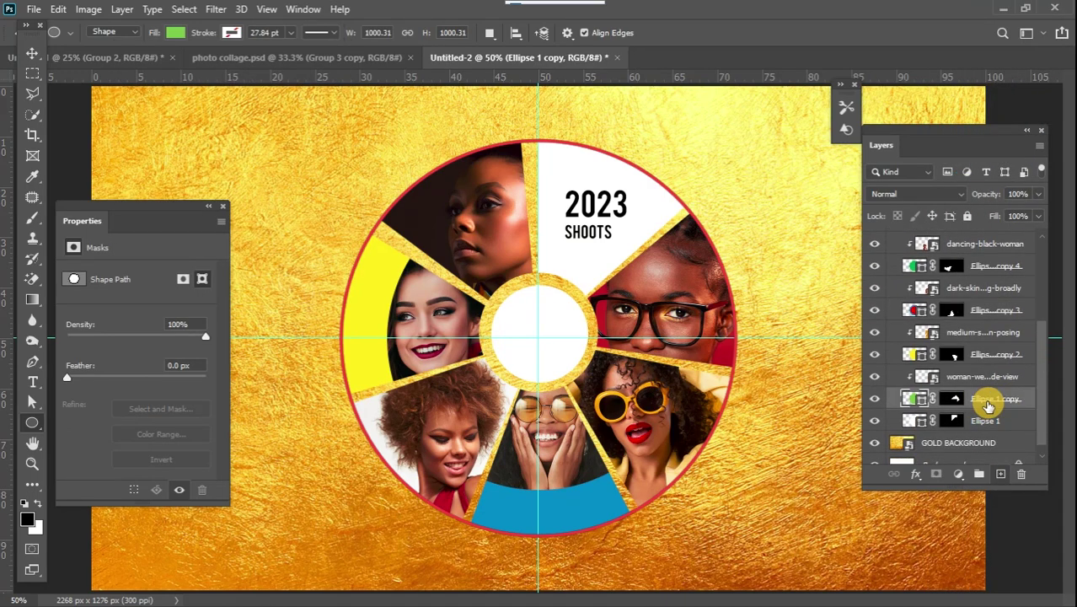
click(877, 398)
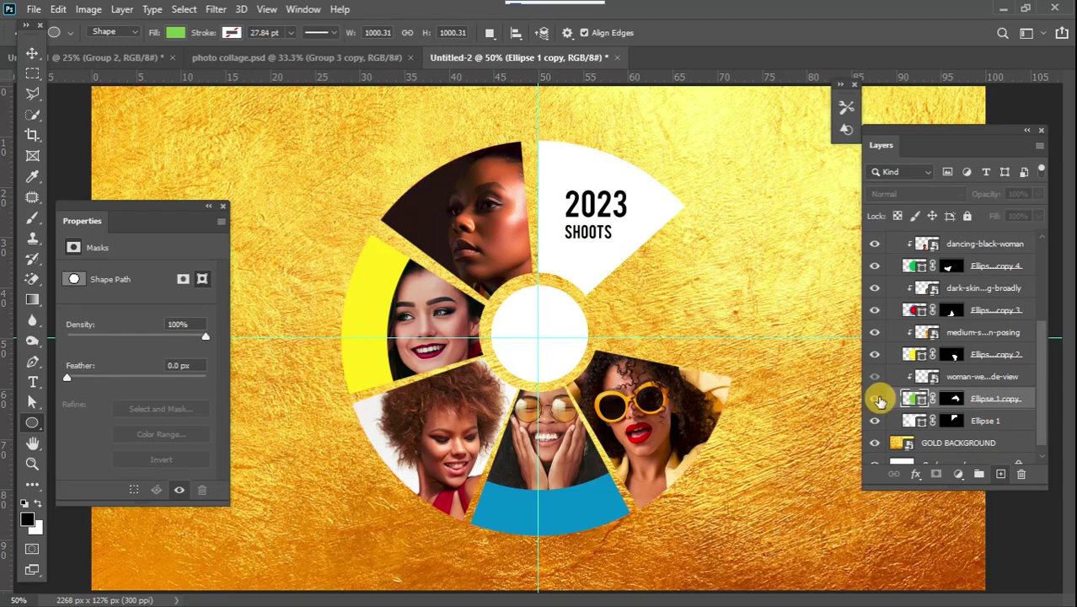
click(877, 399)
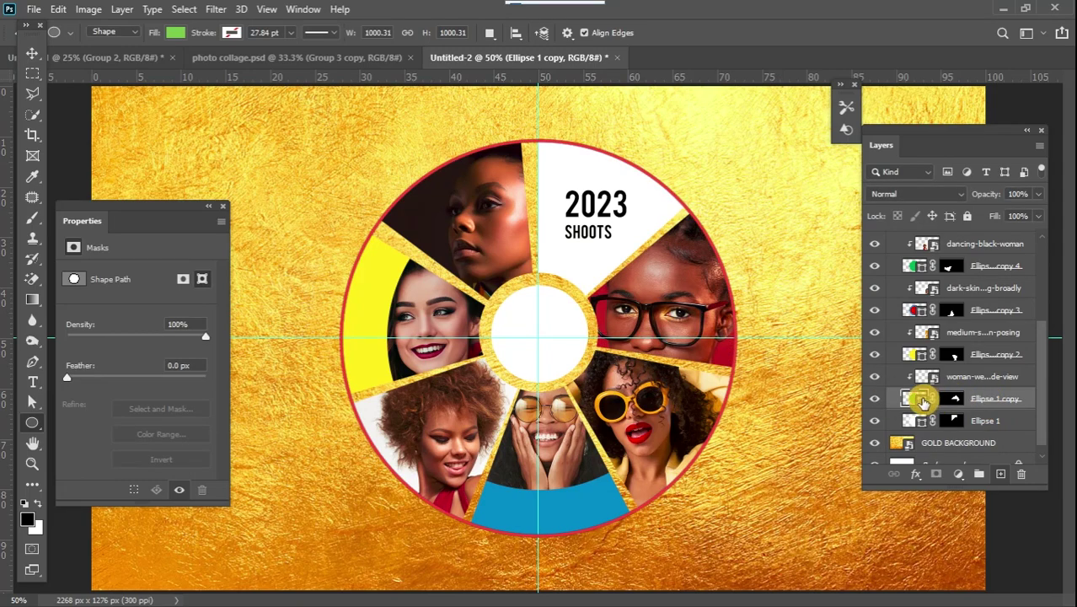
click(230, 38)
click(234, 37)
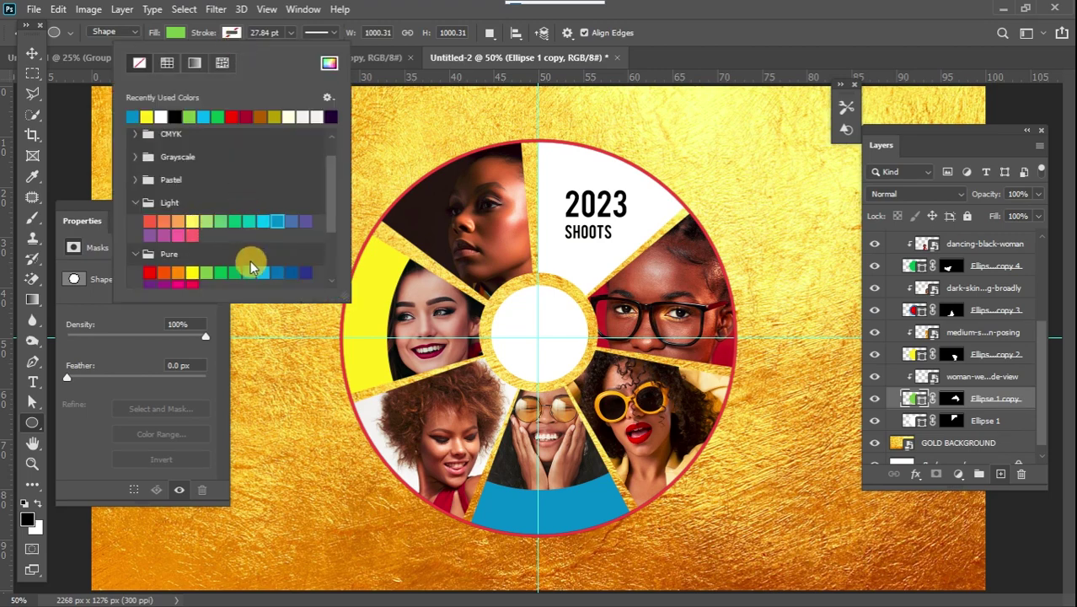
click(305, 271)
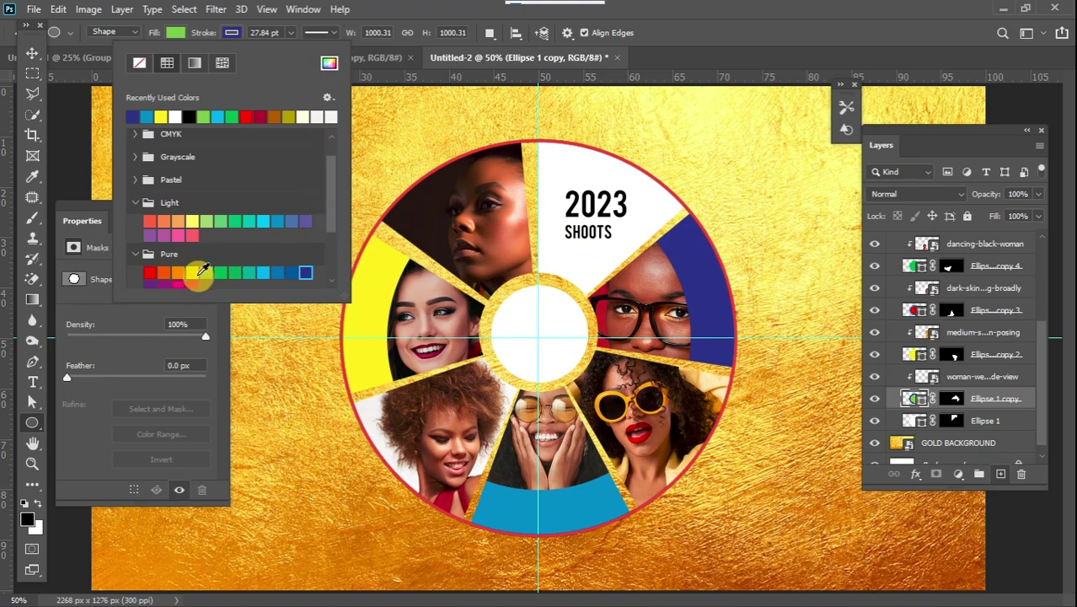
click(220, 273)
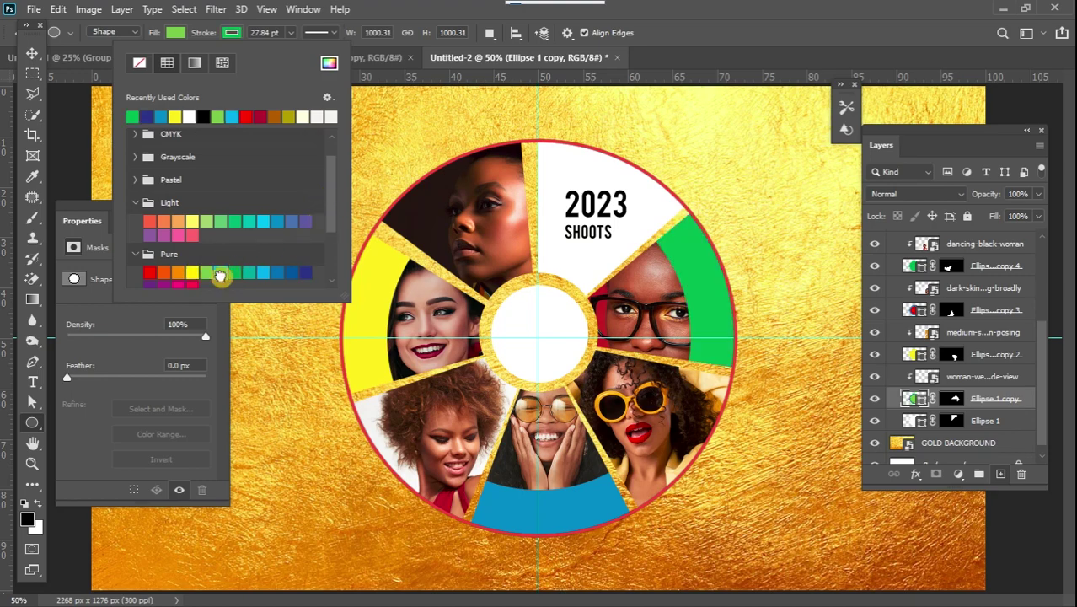
key(Return)
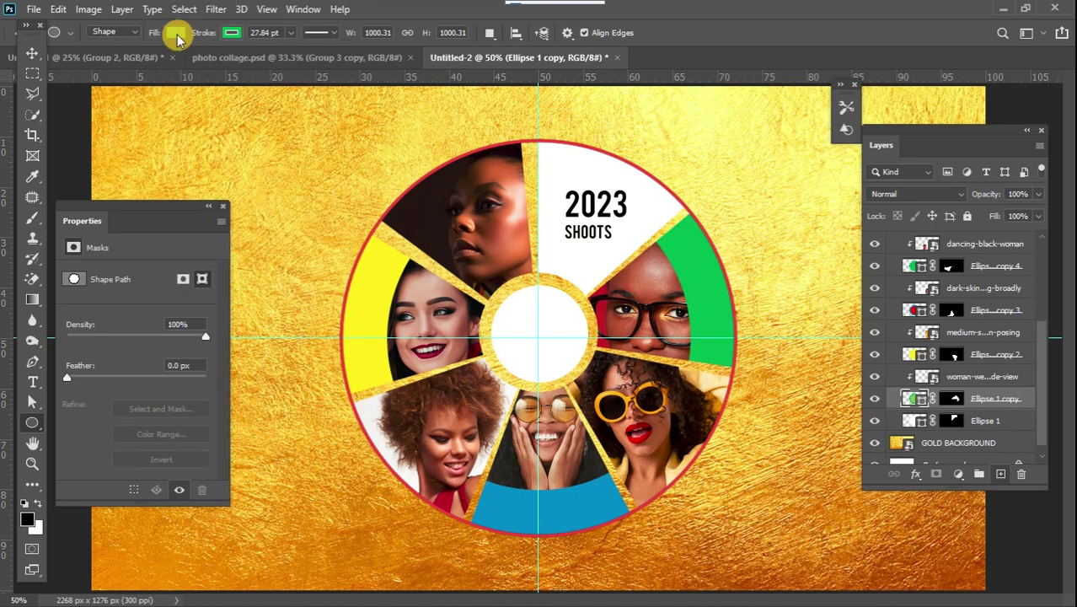
- Hide the centre guides on the canvas with Ctrl+;
click(32, 72)
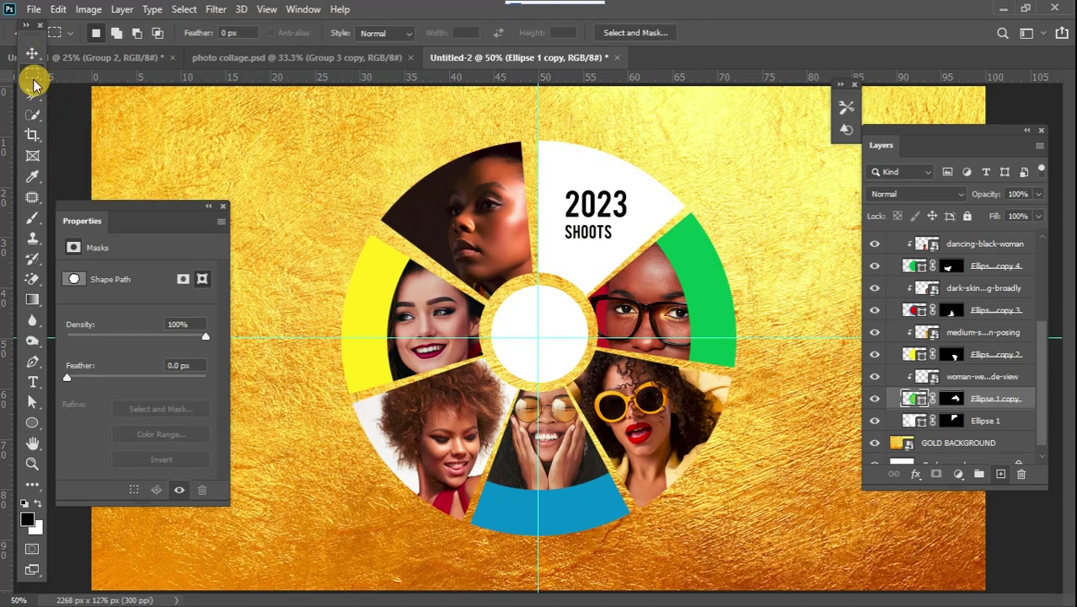
key(ctrl+semicolon)
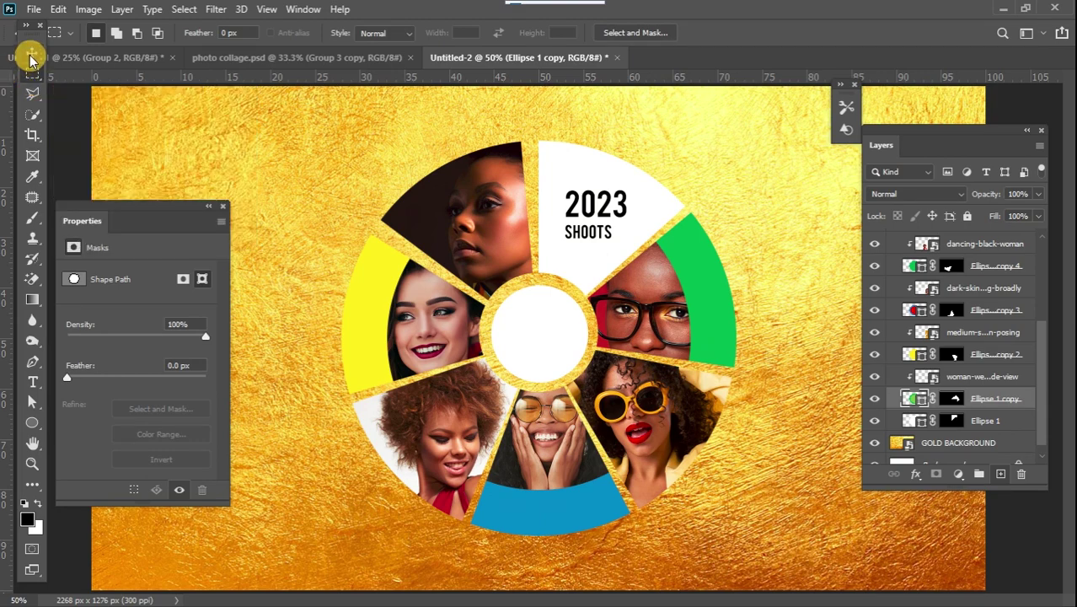
click(31, 57)
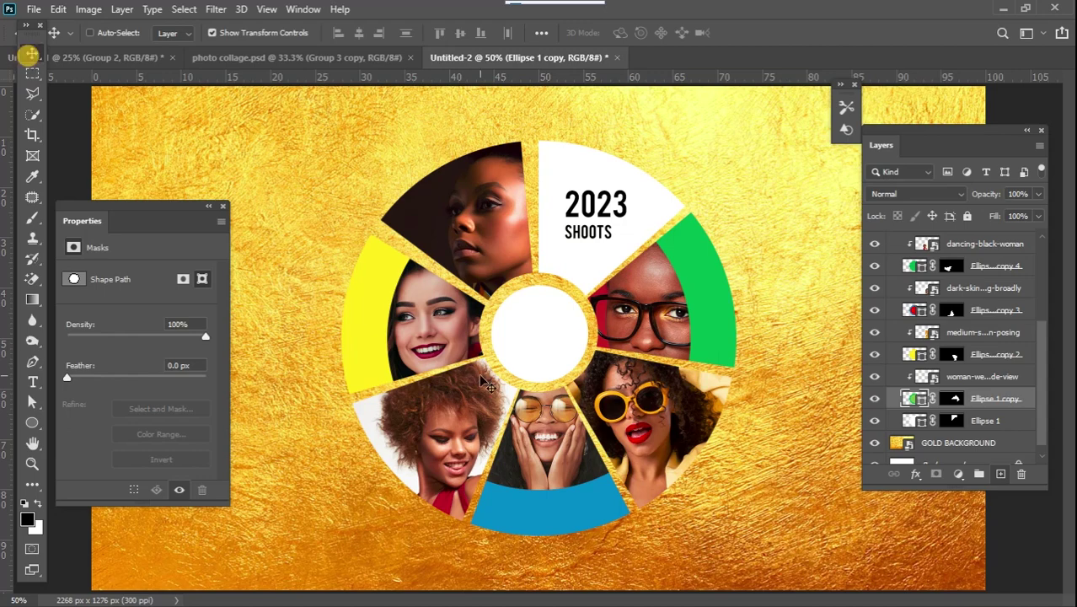
- Collapse Group 1 and draw a large circle over the whole collage
scroll(1038, 341, up, 3)
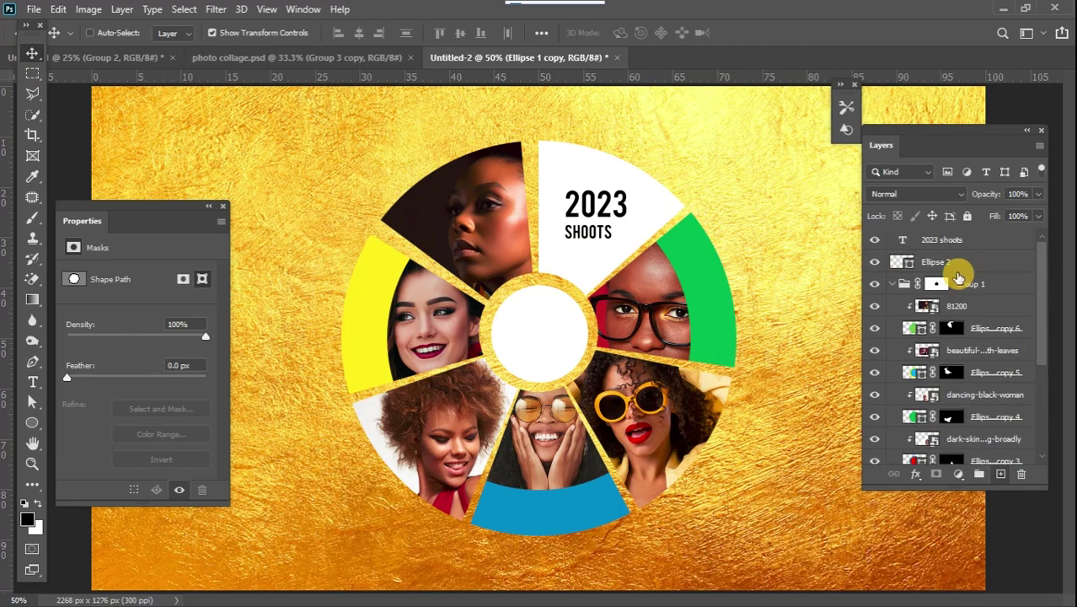
click(893, 283)
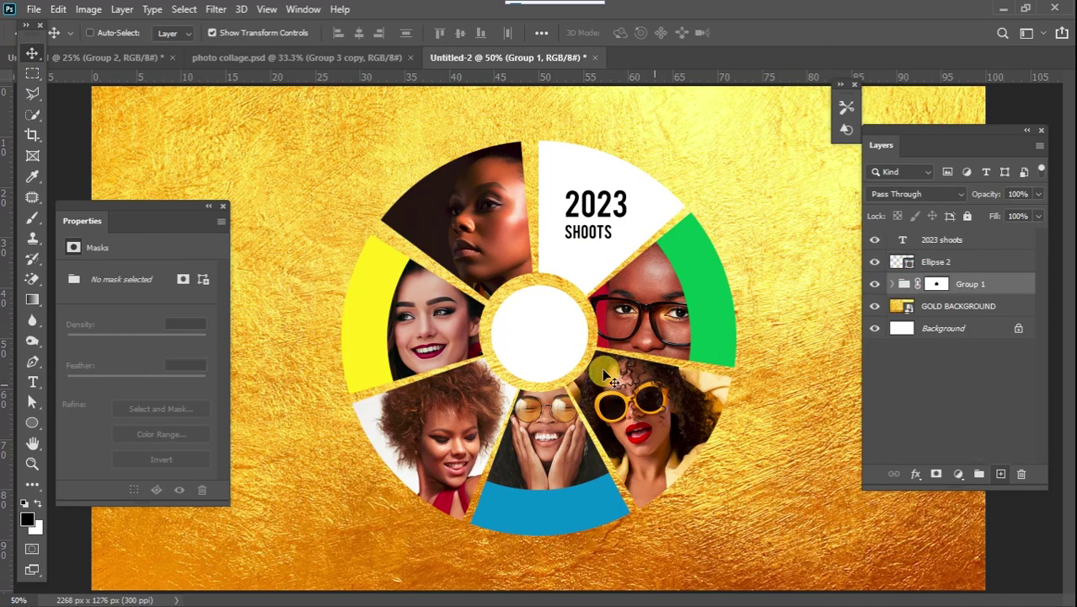
click(32, 423)
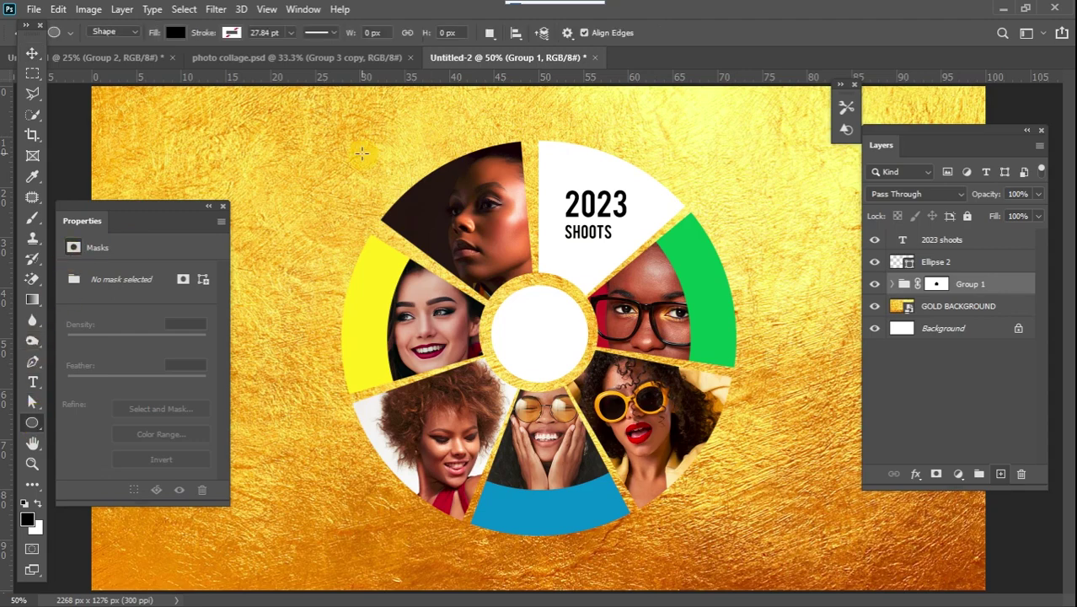
drag(360, 153, 793, 579)
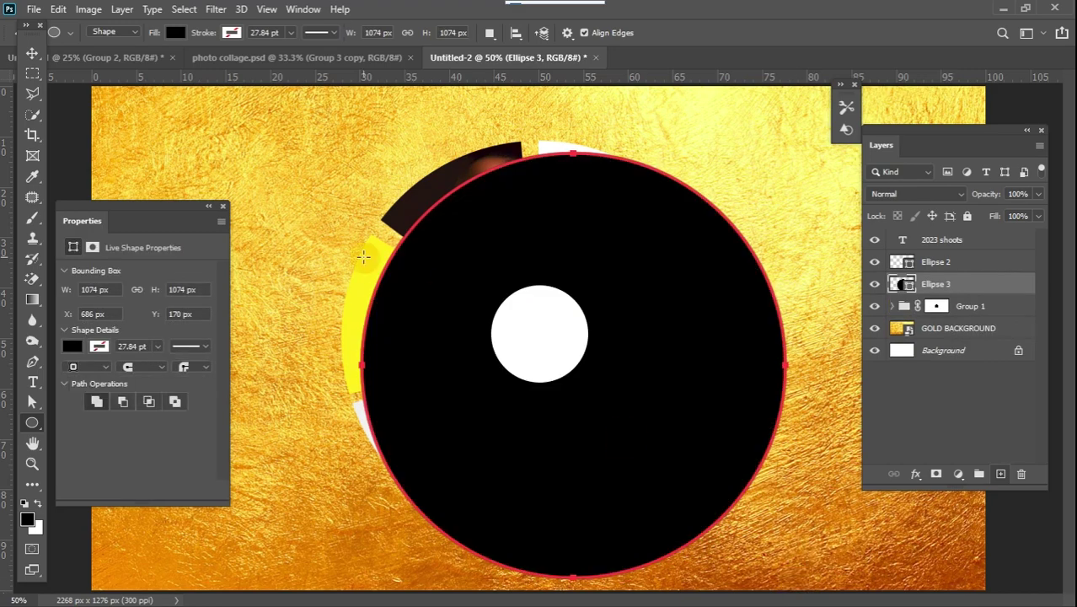
- Give the circle no fill and a thin 3.09 pt white stroke
click(174, 33)
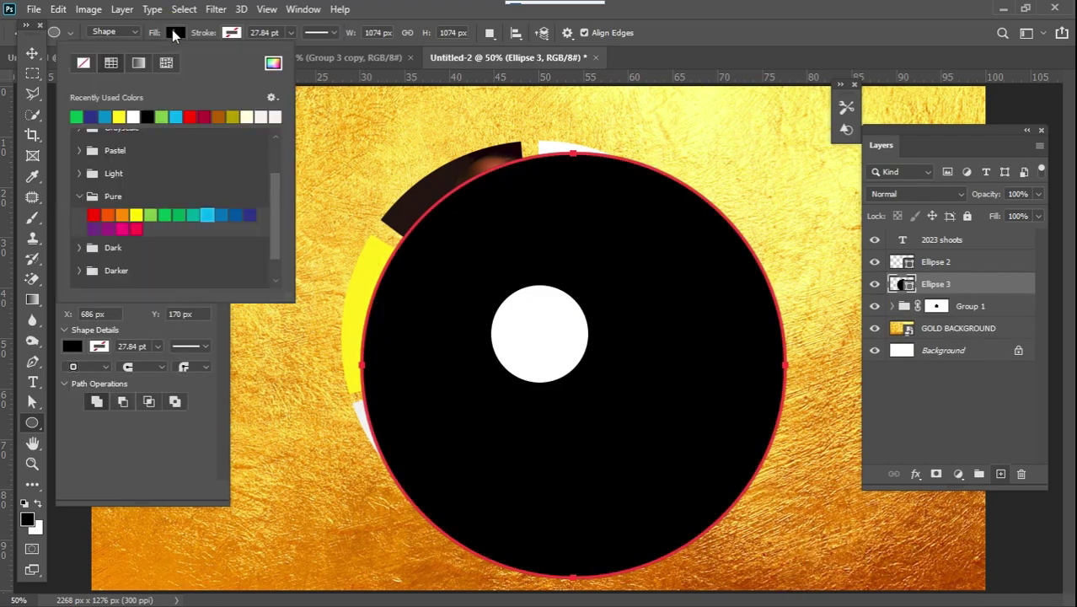
click(83, 63)
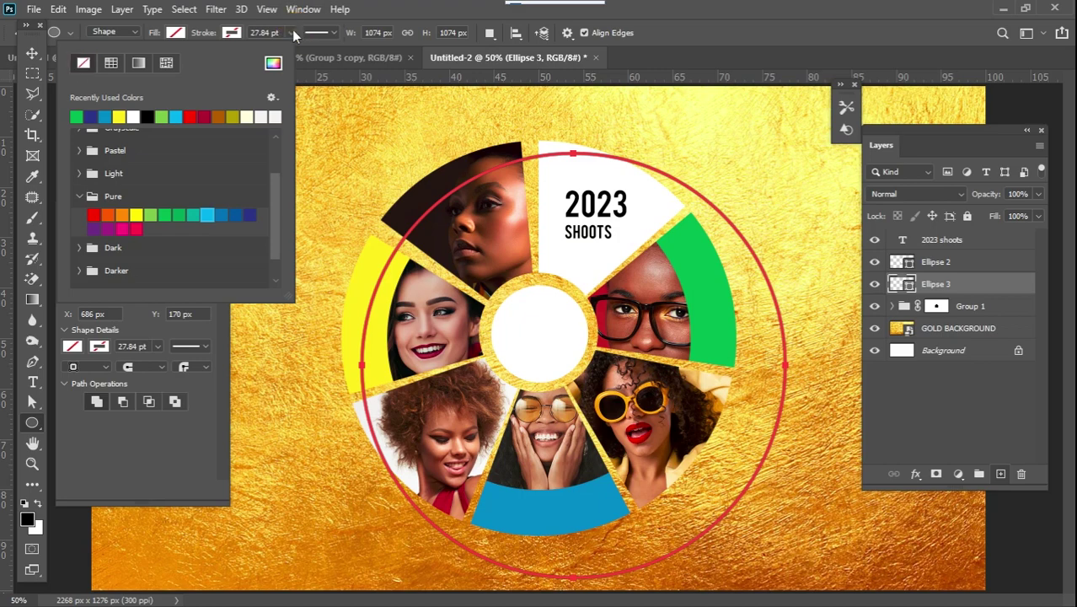
click(293, 36)
click(293, 36)
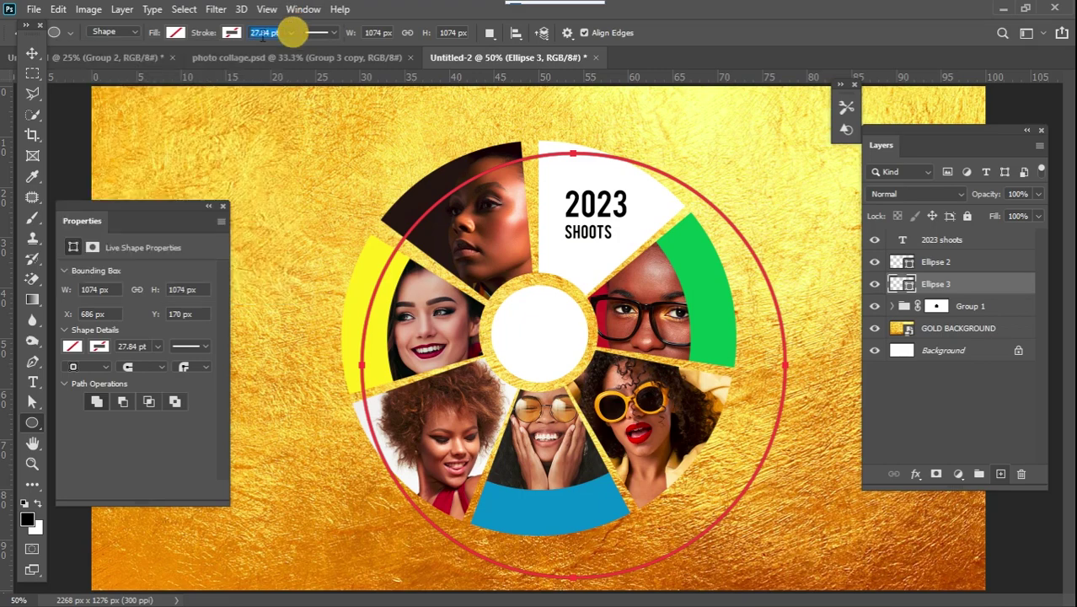
click(234, 34)
click(189, 116)
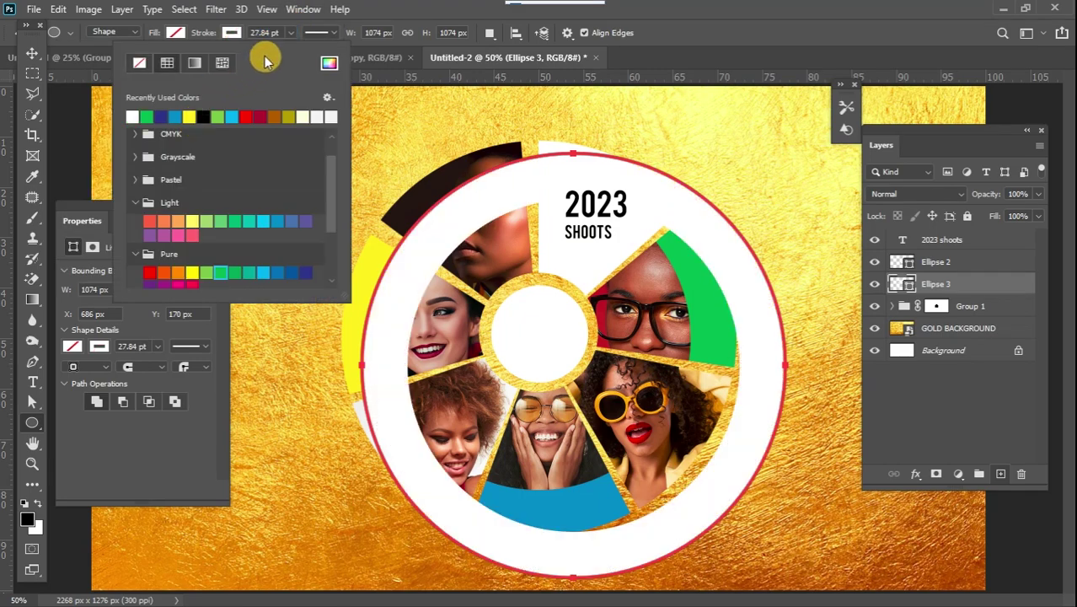
click(290, 34)
drag(289, 36, 261, 55)
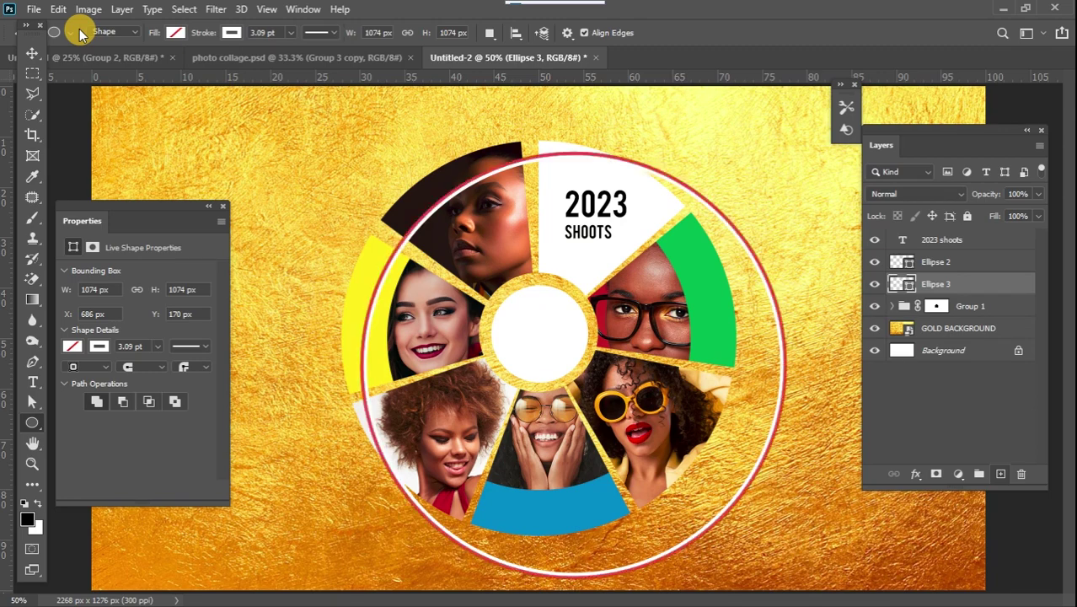
click(31, 54)
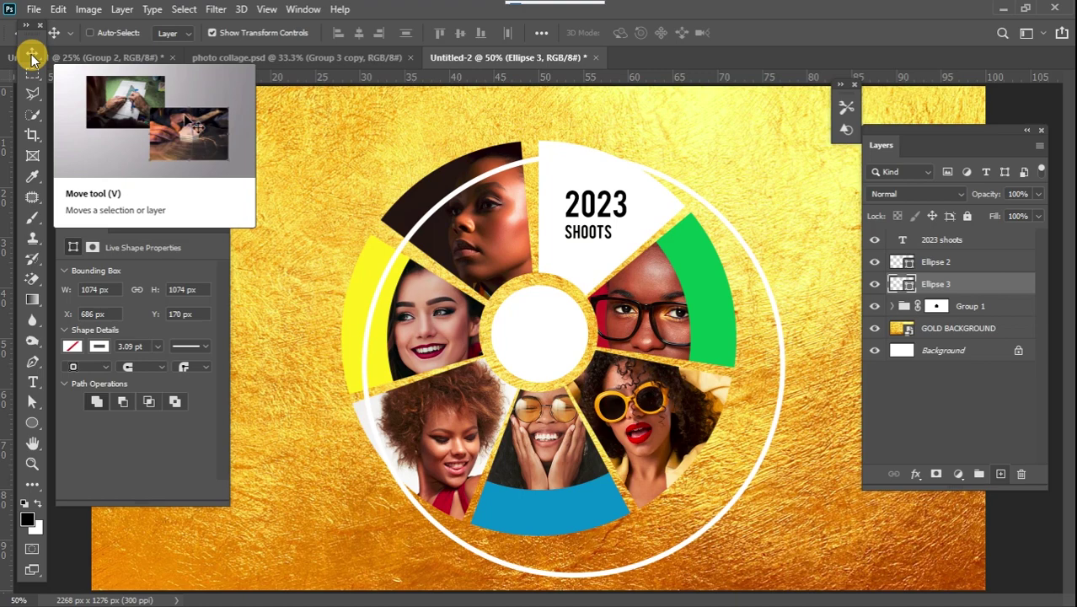
- Centre the white Ellipse 3 ring on the wheel and enlarge it to about 103% (1105 px)
key(ctrl)
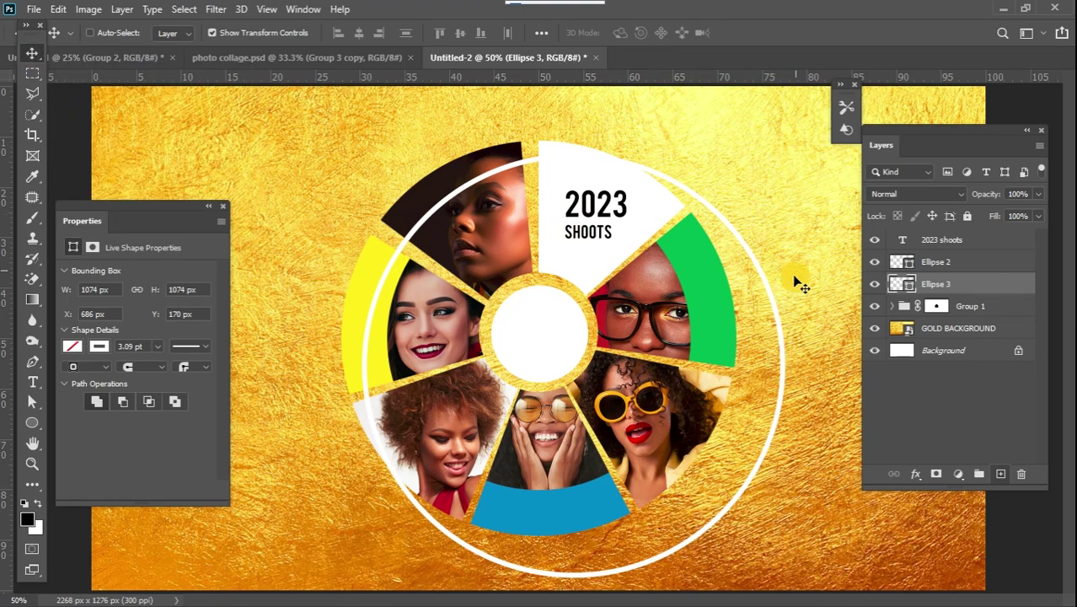
drag(783, 328, 741, 290)
key(ctrl+t)
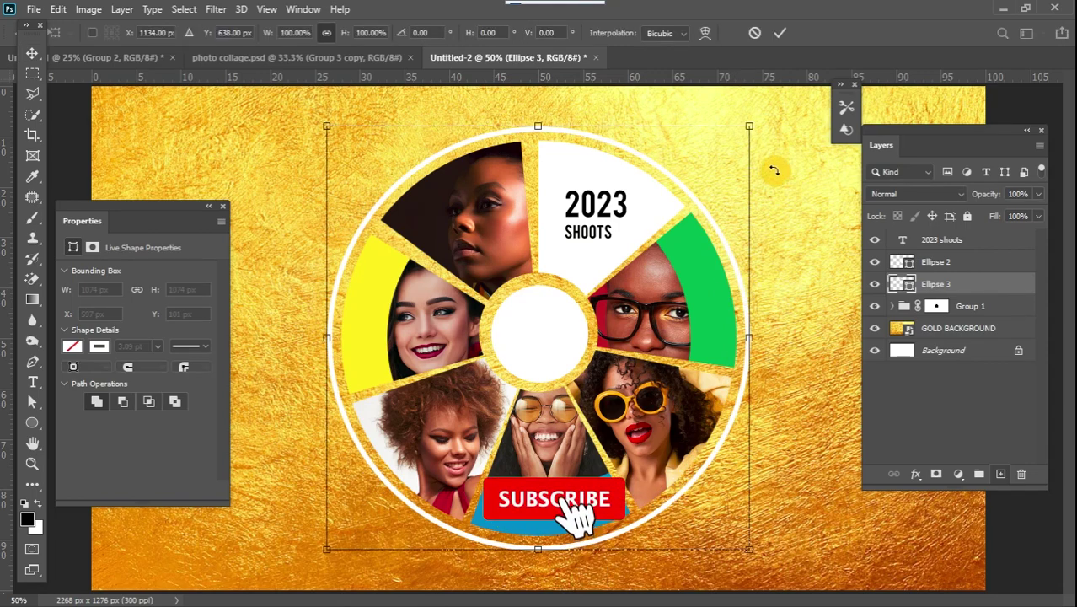
drag(763, 126, 761, 116)
drag(710, 187, 708, 199)
click(32, 75)
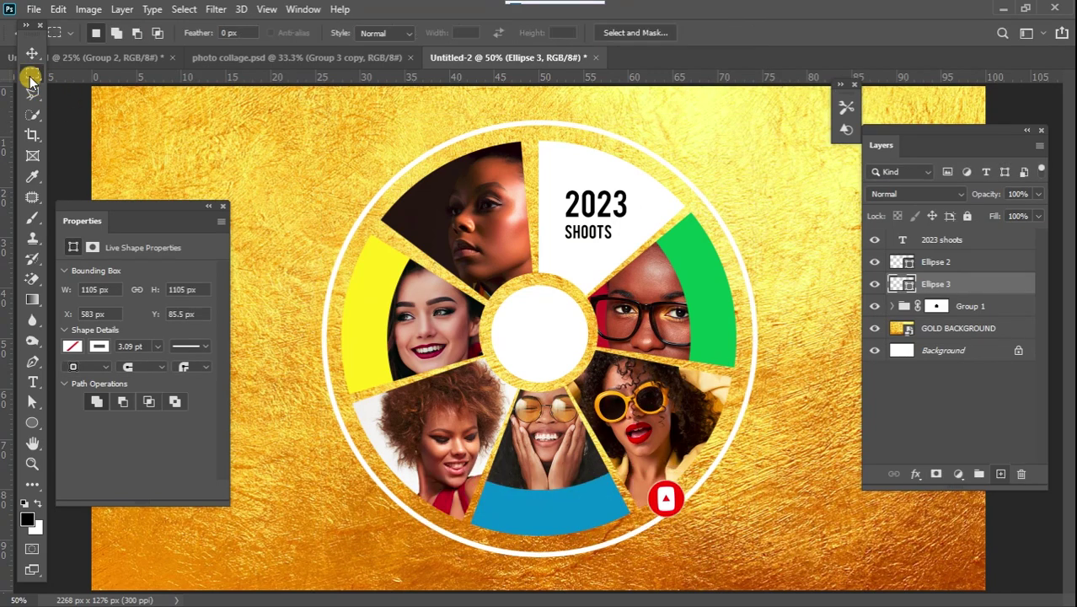
- Mask out vertical and horizontal centre strips on Ellipse 3's layer mask, then deselect and zoom out
click(936, 475)
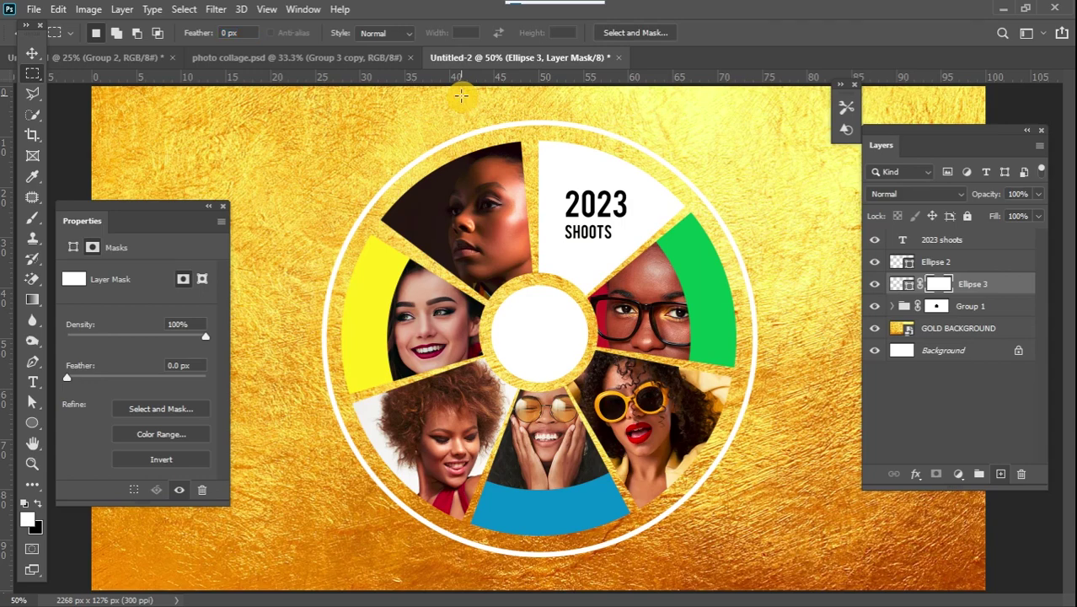
drag(448, 100, 623, 583)
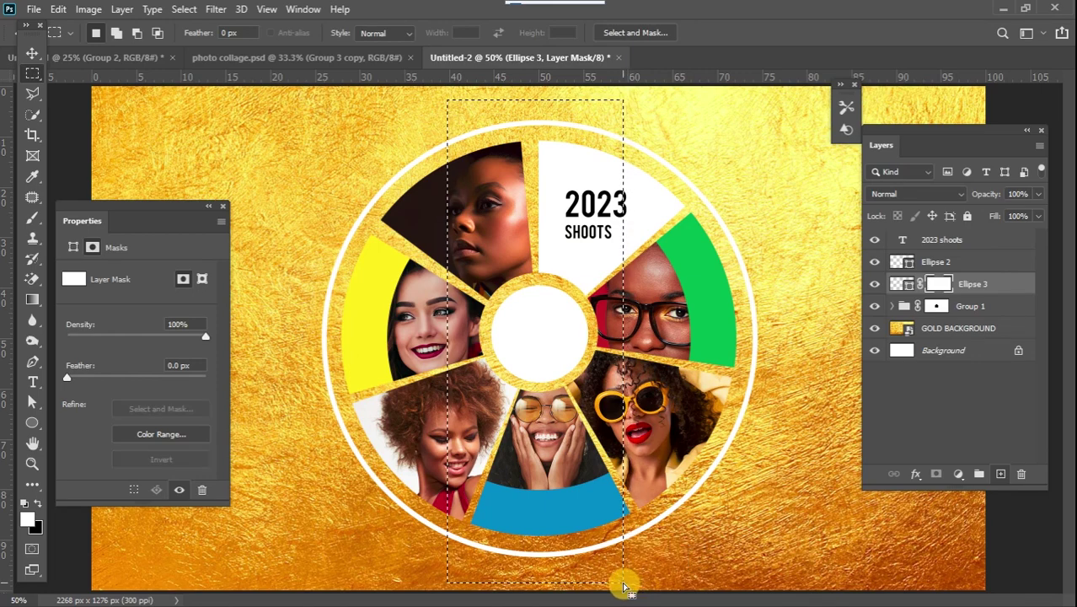
key(Delete)
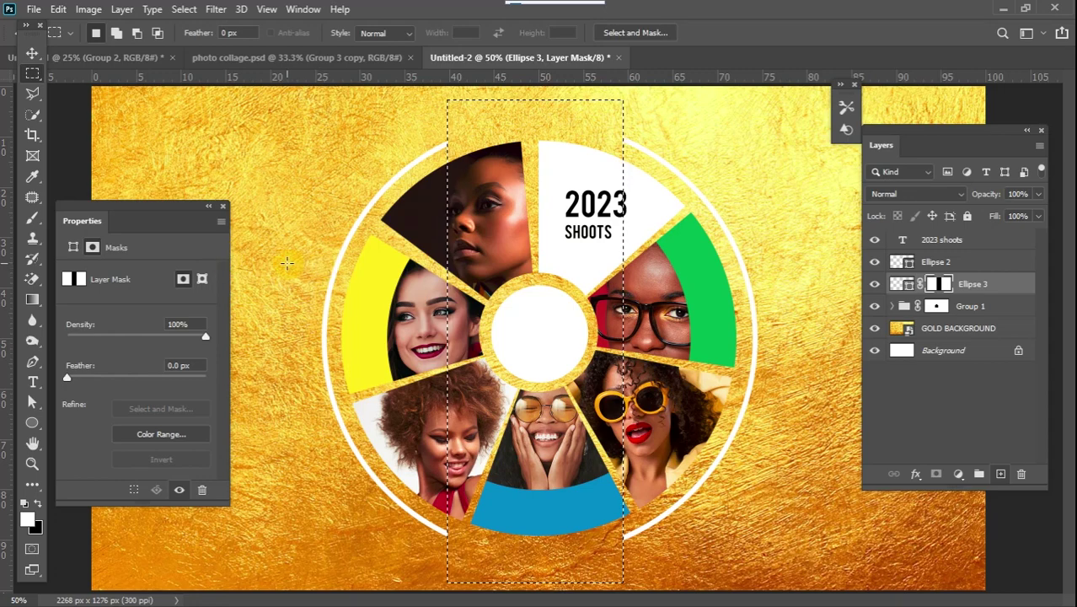
drag(286, 264, 399, 285)
drag(491, 298, 800, 403)
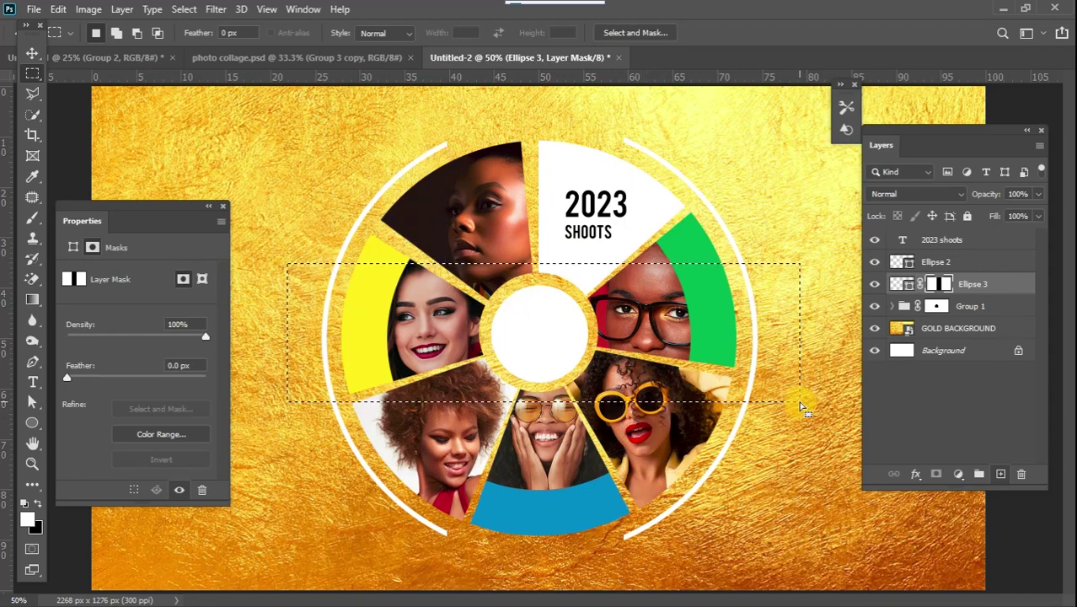
key(Delete)
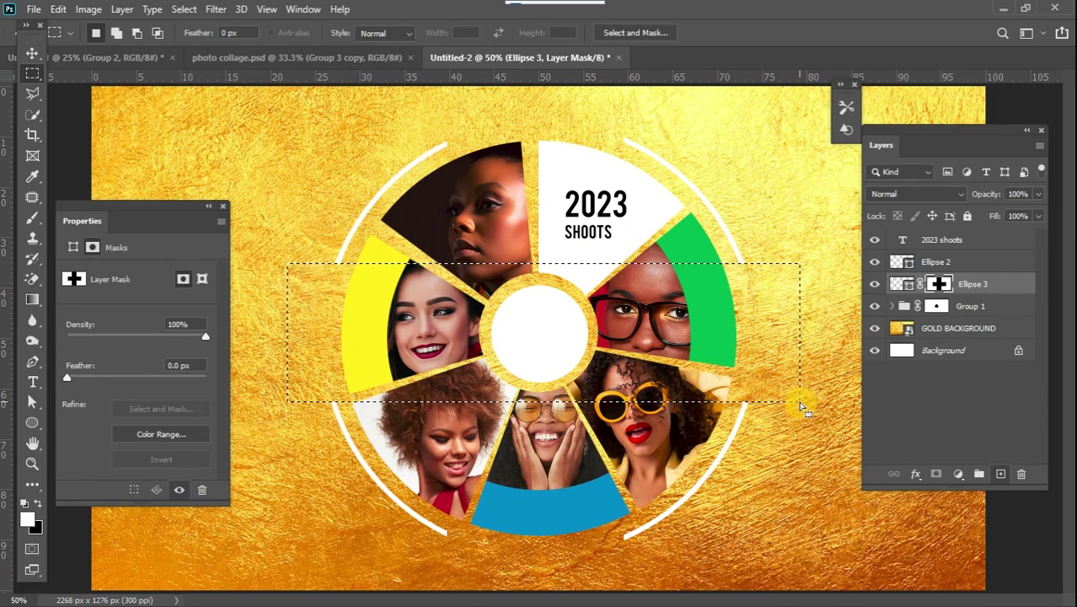
click(267, 171)
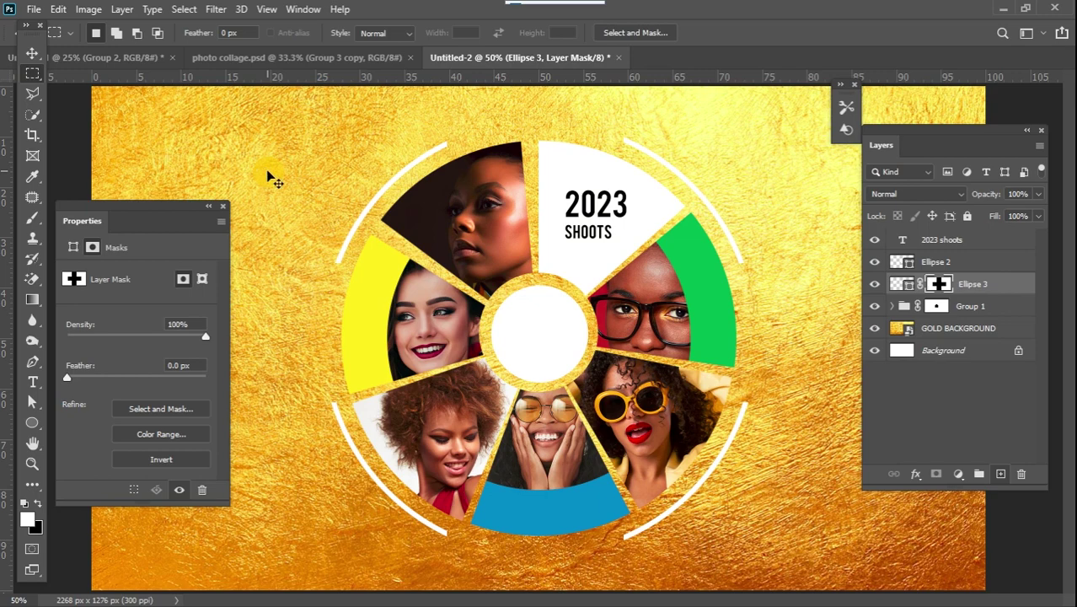
key(ctrl+minus)
- Add a Levels adjustment layer directly above the GOLD BACKGROUND layer
mouse_move(1070, 363)
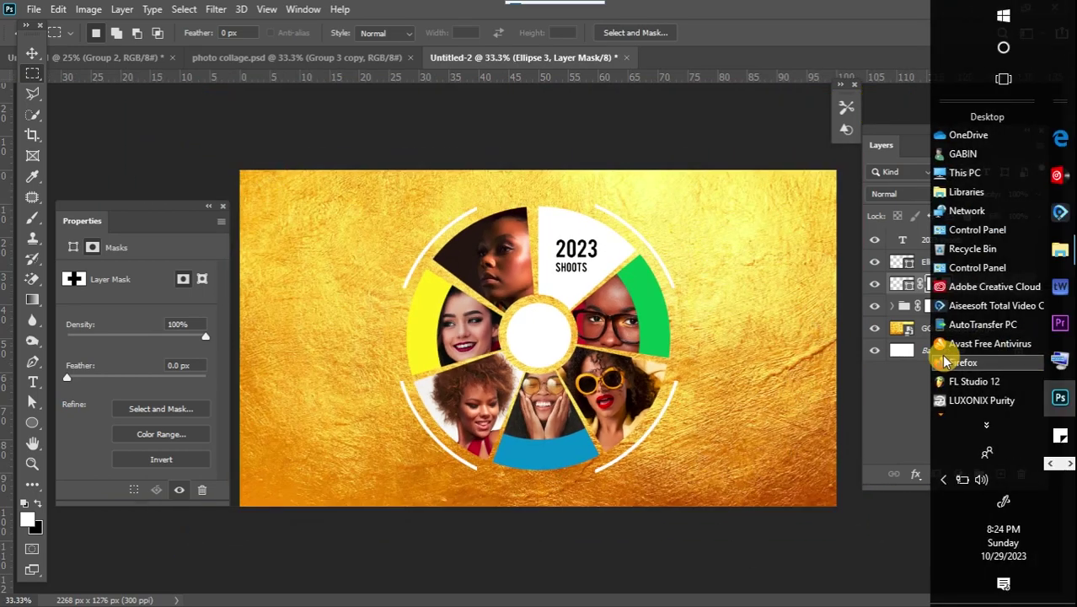
click(1000, 341)
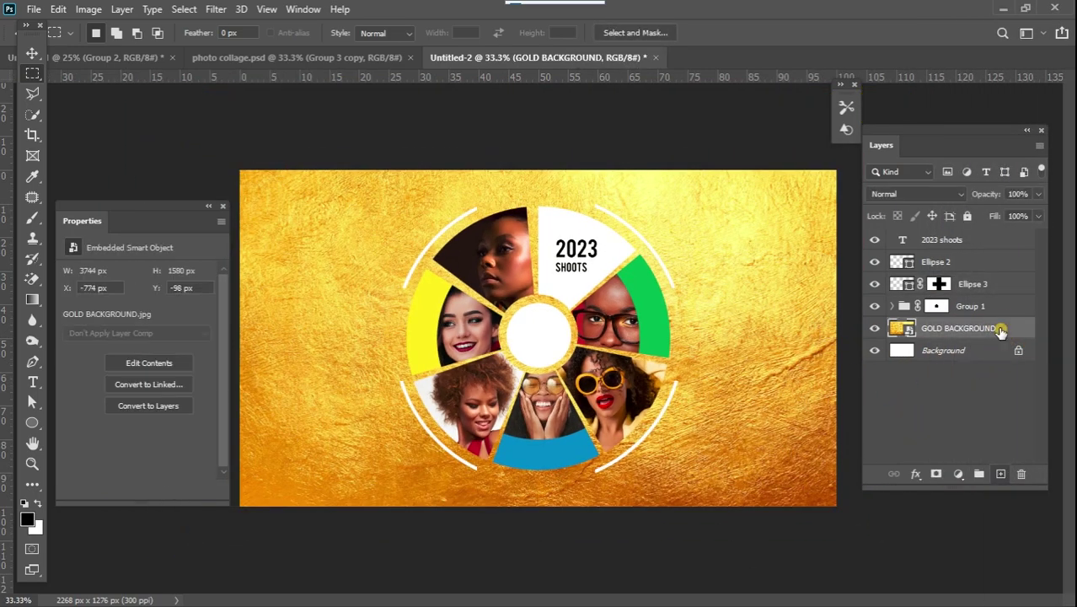
click(958, 474)
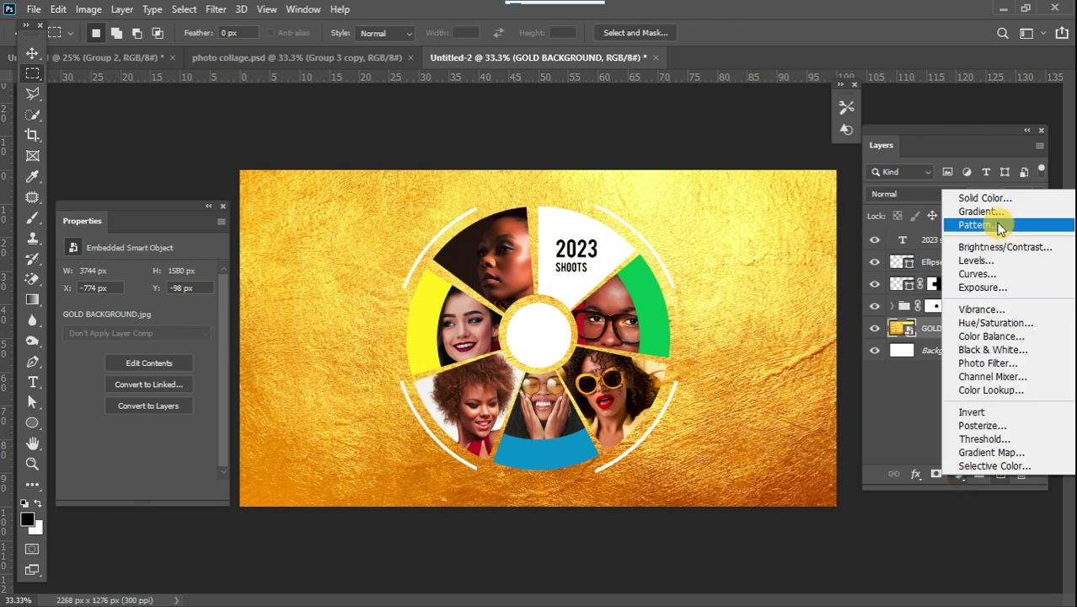
click(990, 265)
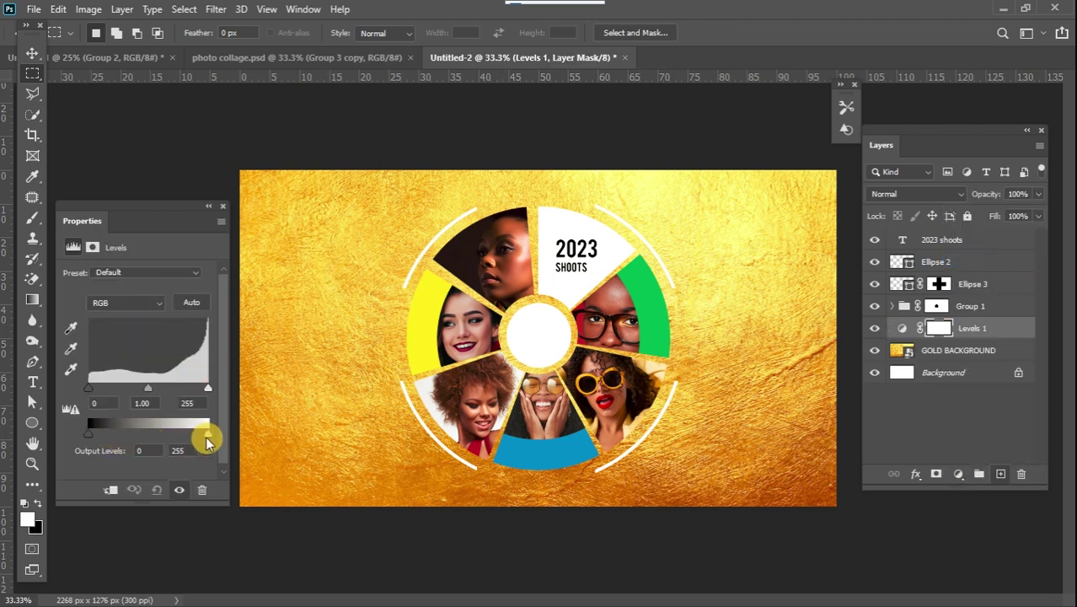
- Set Levels output white to 126, input black to 84 and input white to 235
drag(207, 437, 157, 436)
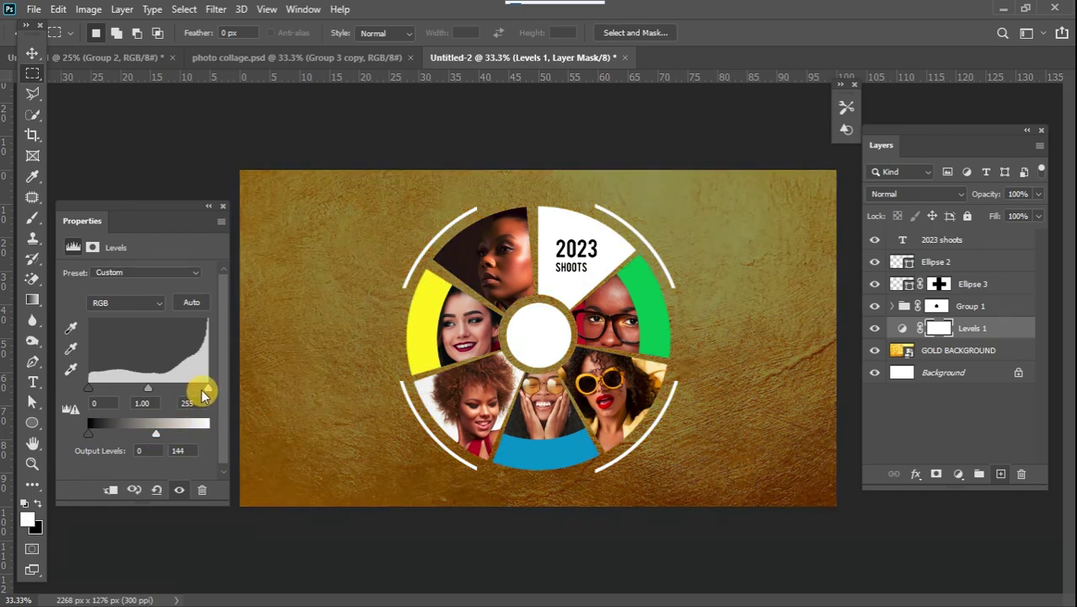
drag(160, 440, 147, 435)
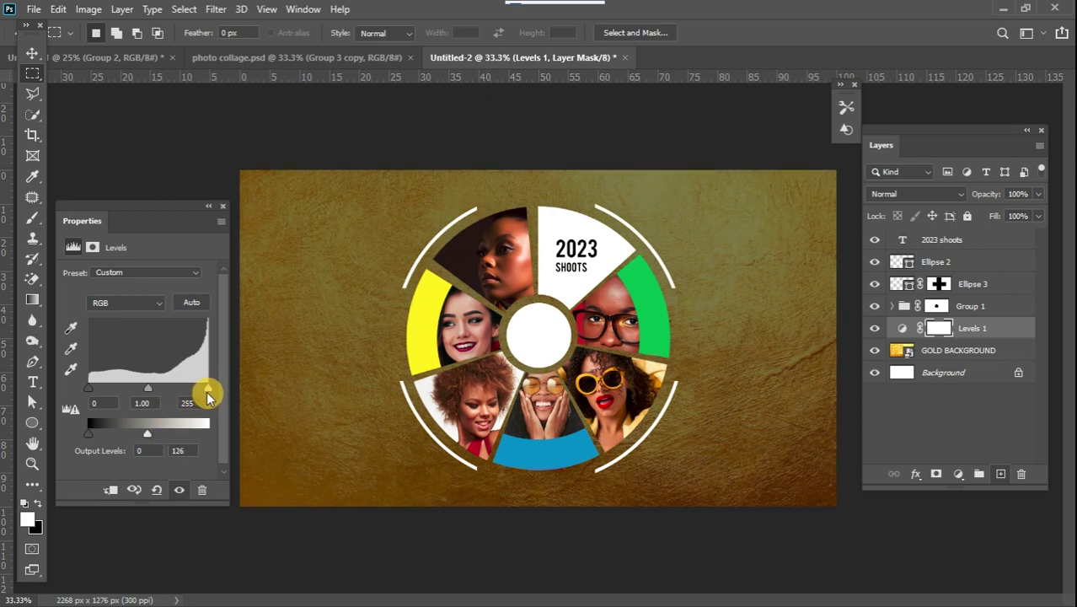
drag(207, 388, 199, 390)
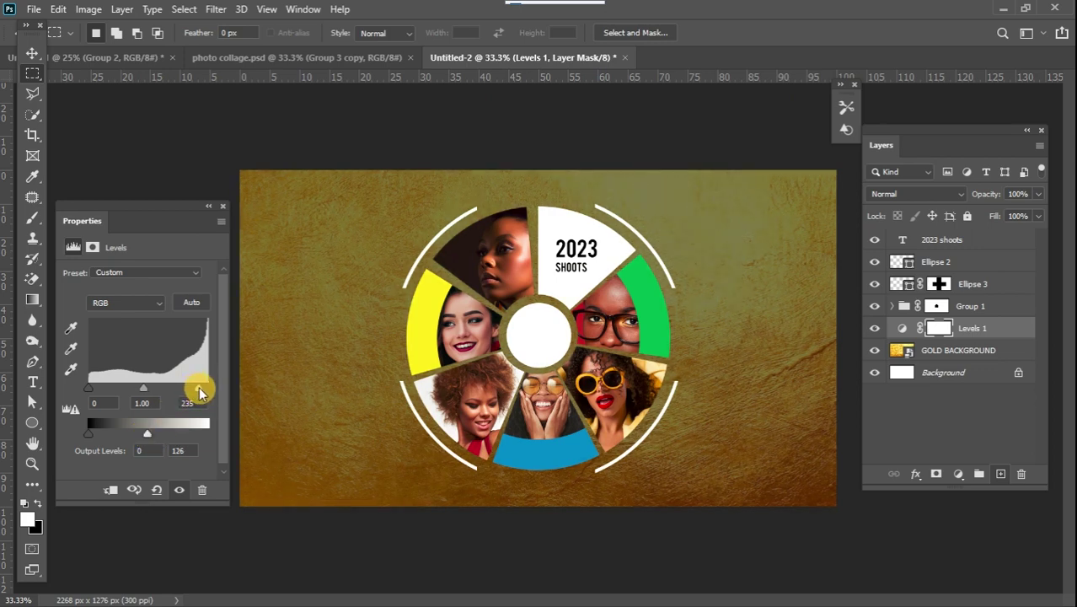
drag(88, 389, 158, 392)
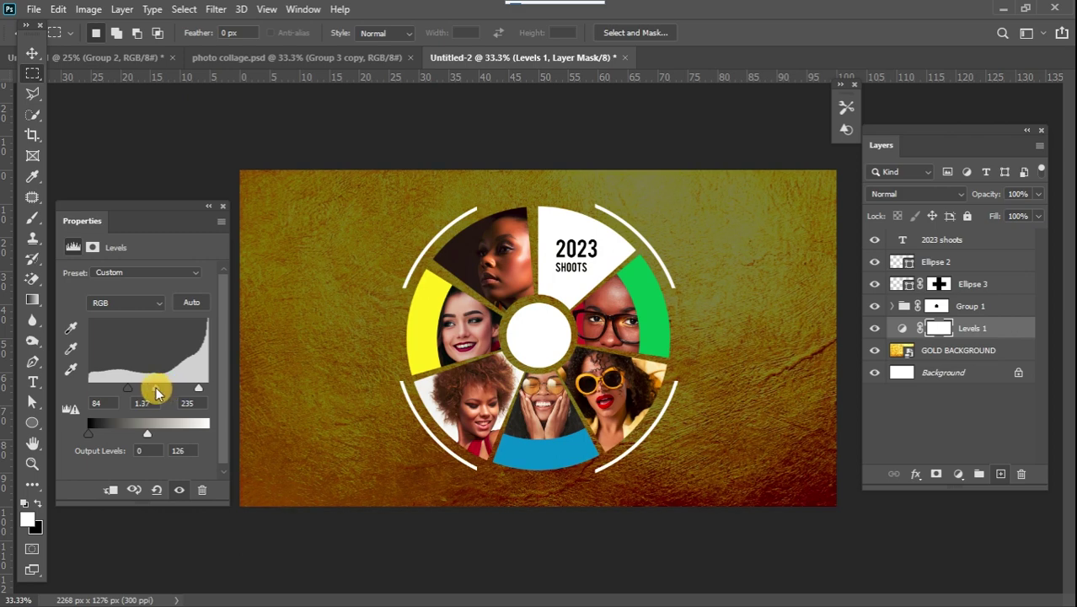